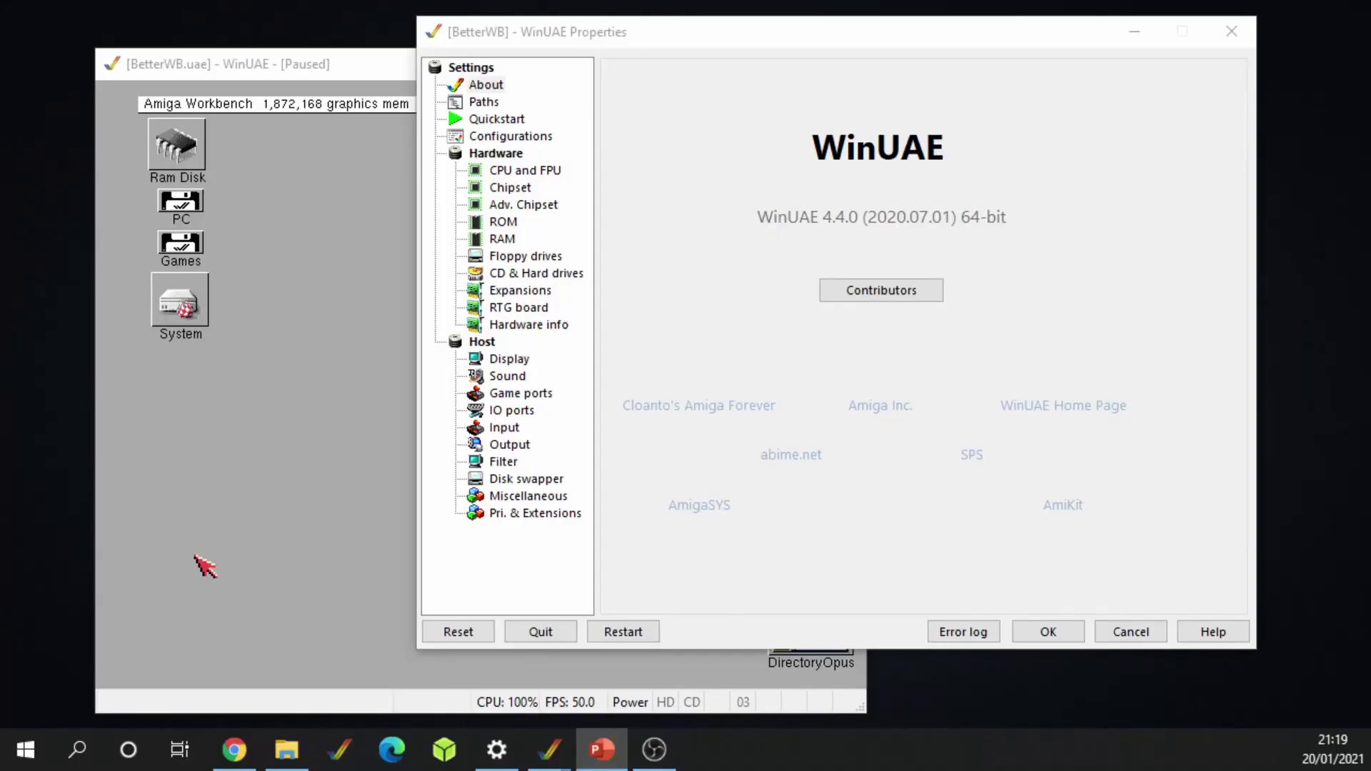
Go through Paths and Quickstart to the CPU and FPU page, which shows a 68020 CPU with JIT enabled
click(492, 104)
click(500, 120)
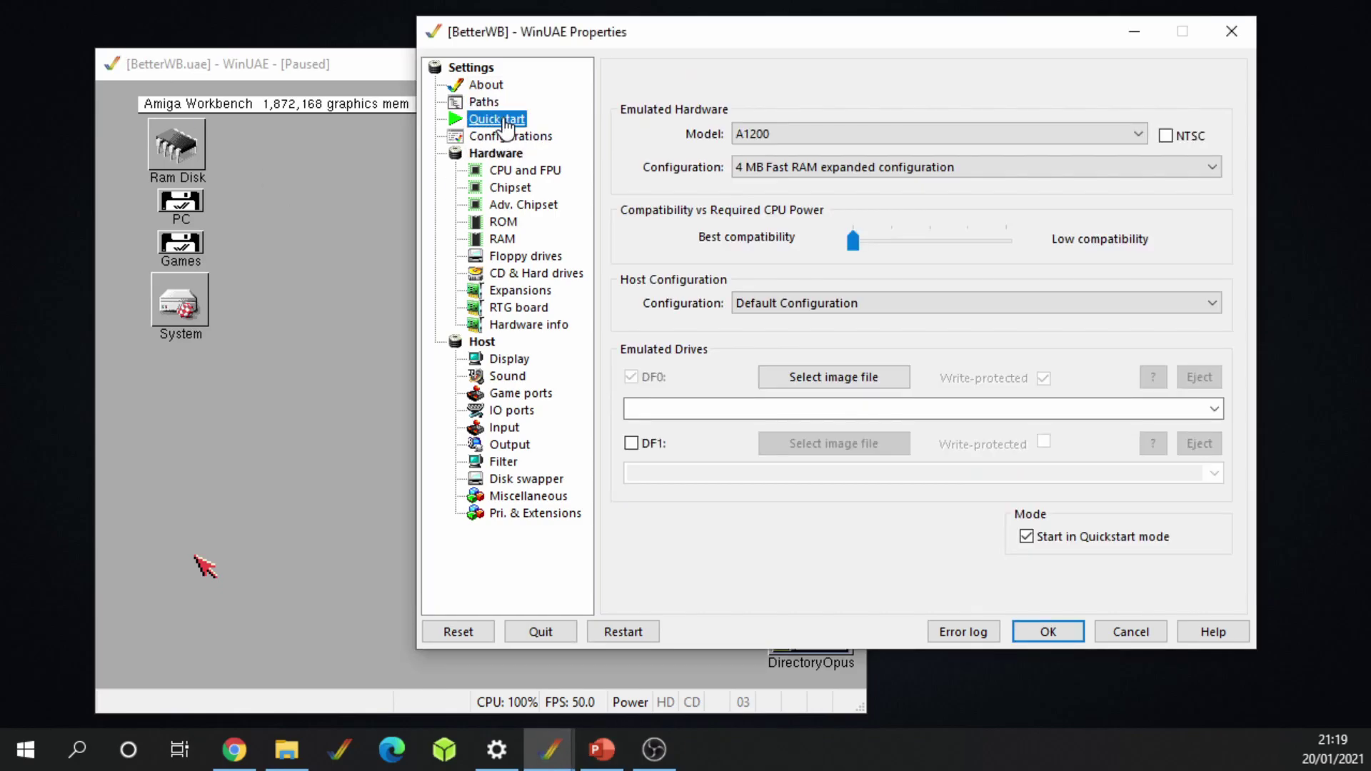
click(530, 173)
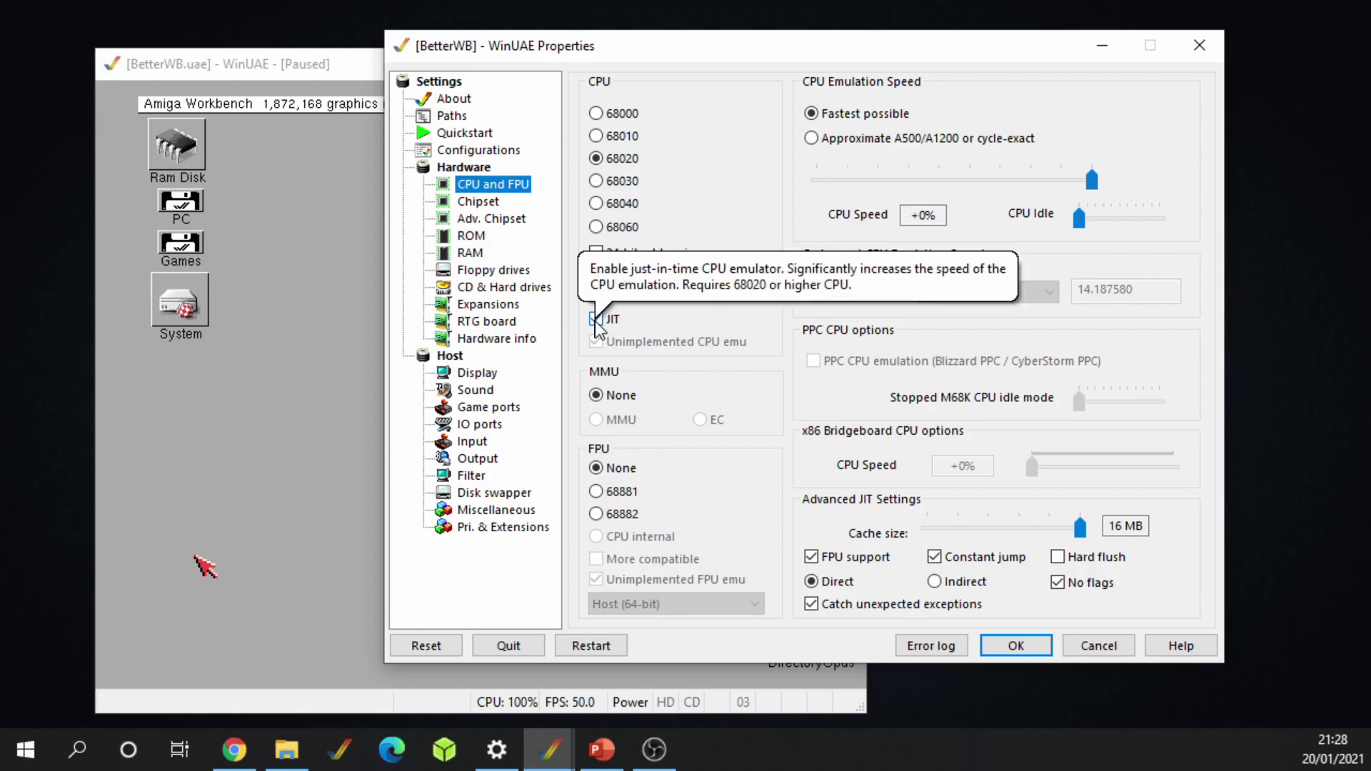
Untick JIT, choose 'Approximate A500/A1200 or cycle-exact' CPU speed, and resume BetterWB with OK
click(596, 319)
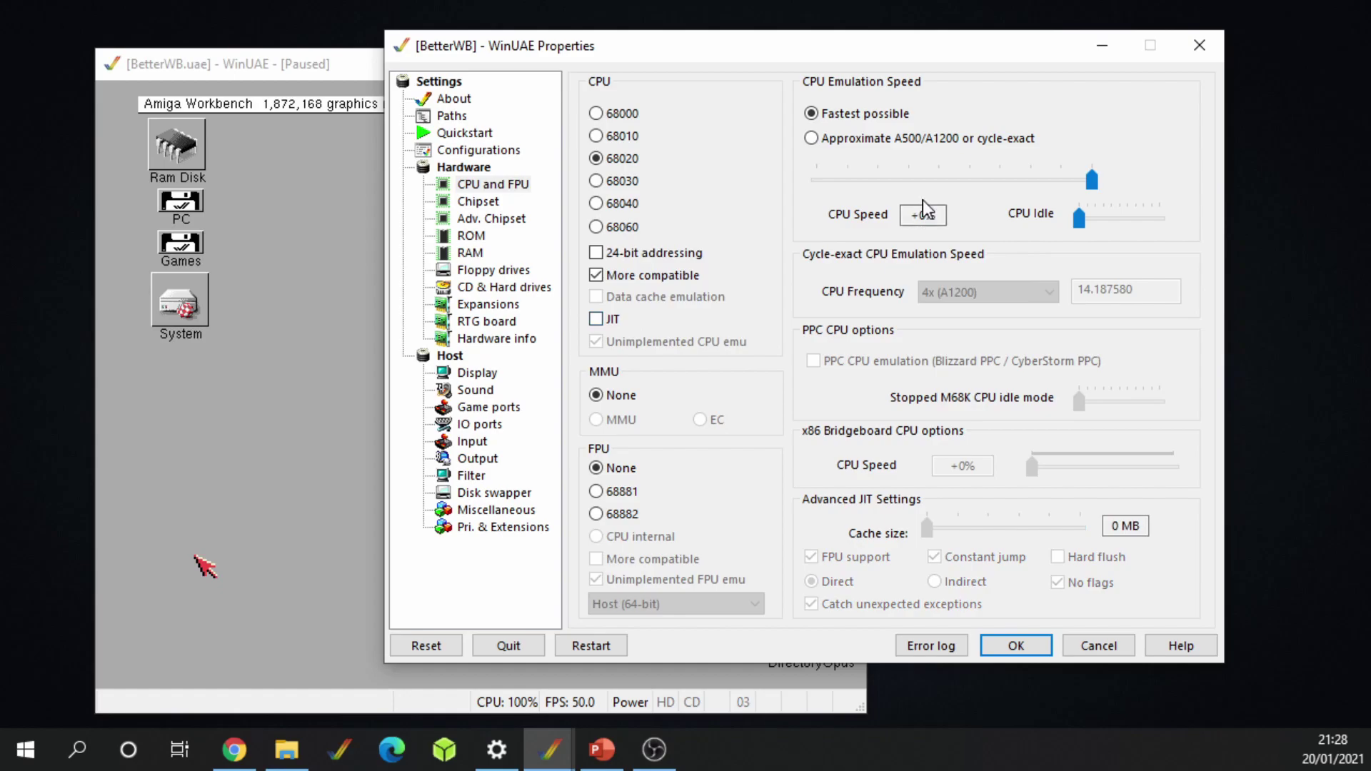
click(836, 142)
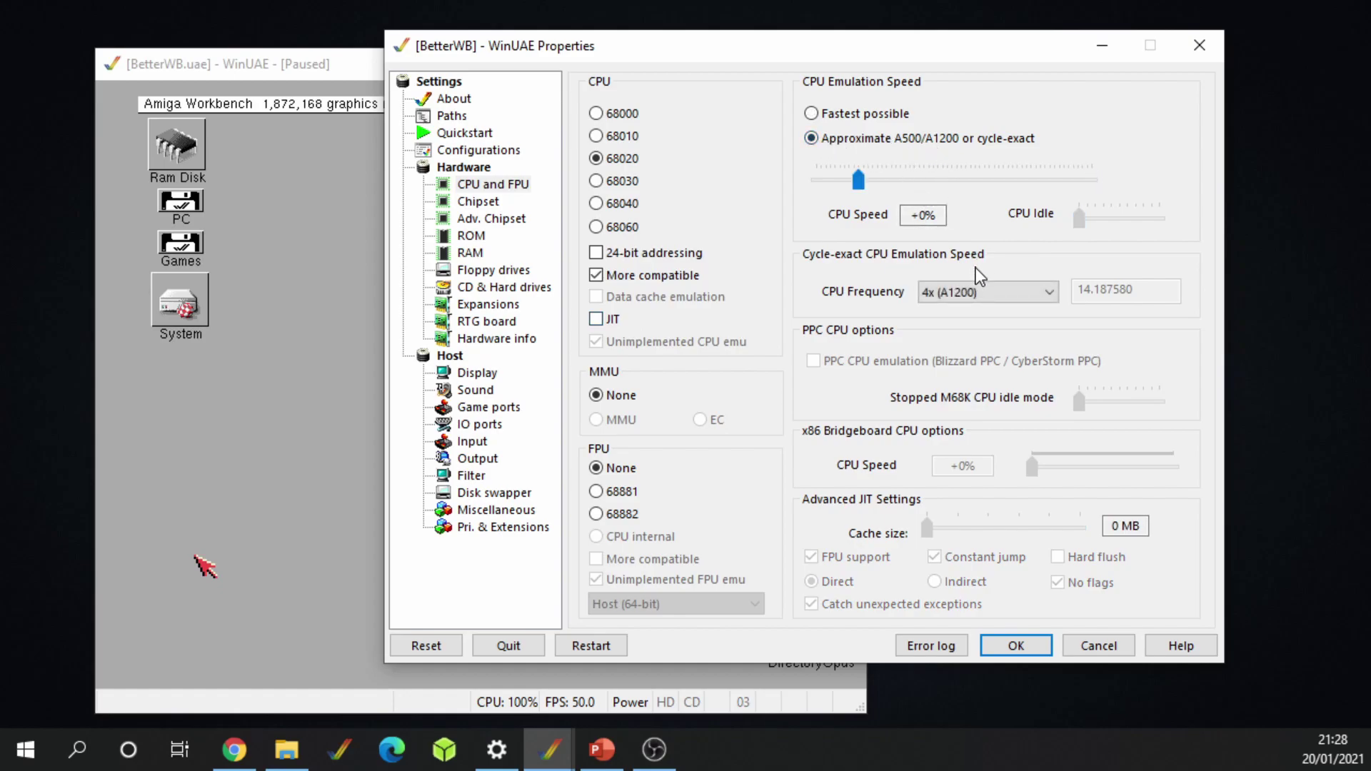
click(1009, 649)
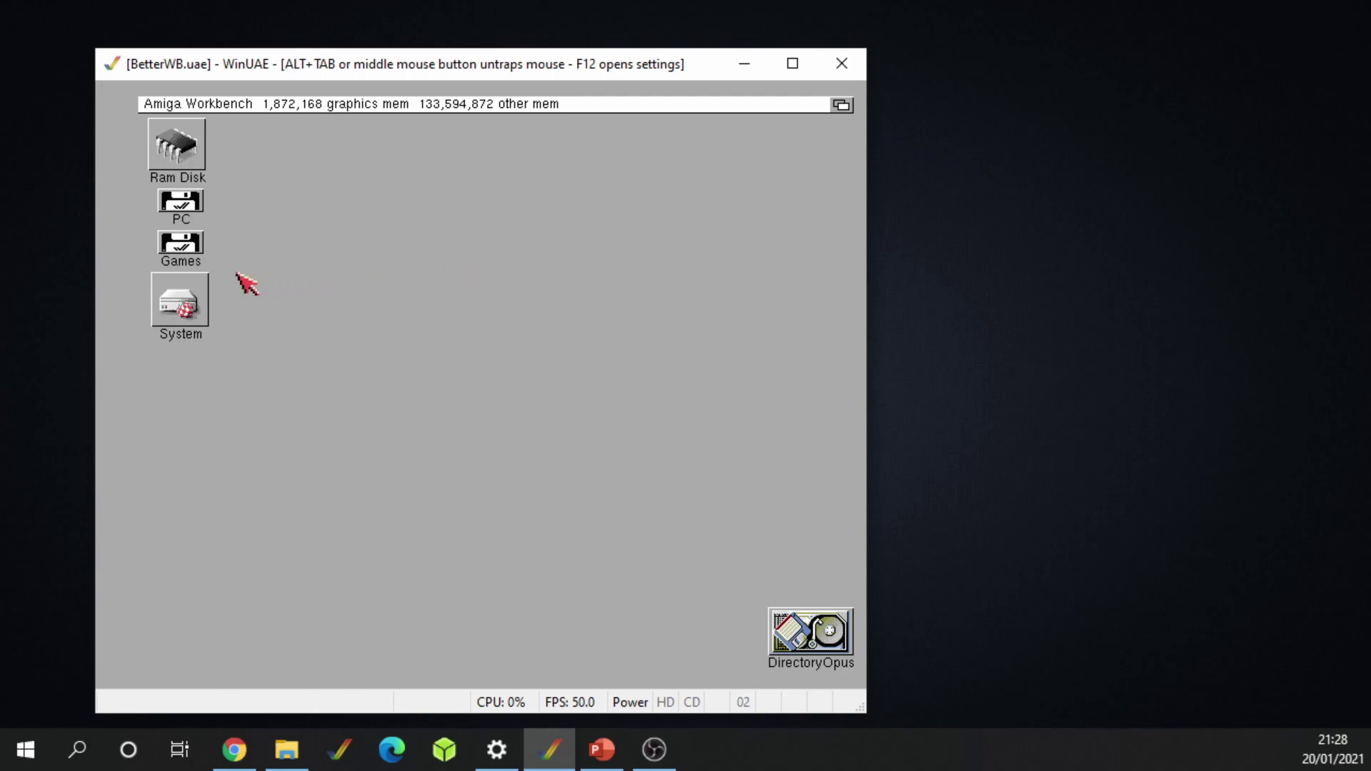
Open the System and Tools drawers and start SysInfo 4.4
double_click(179, 303)
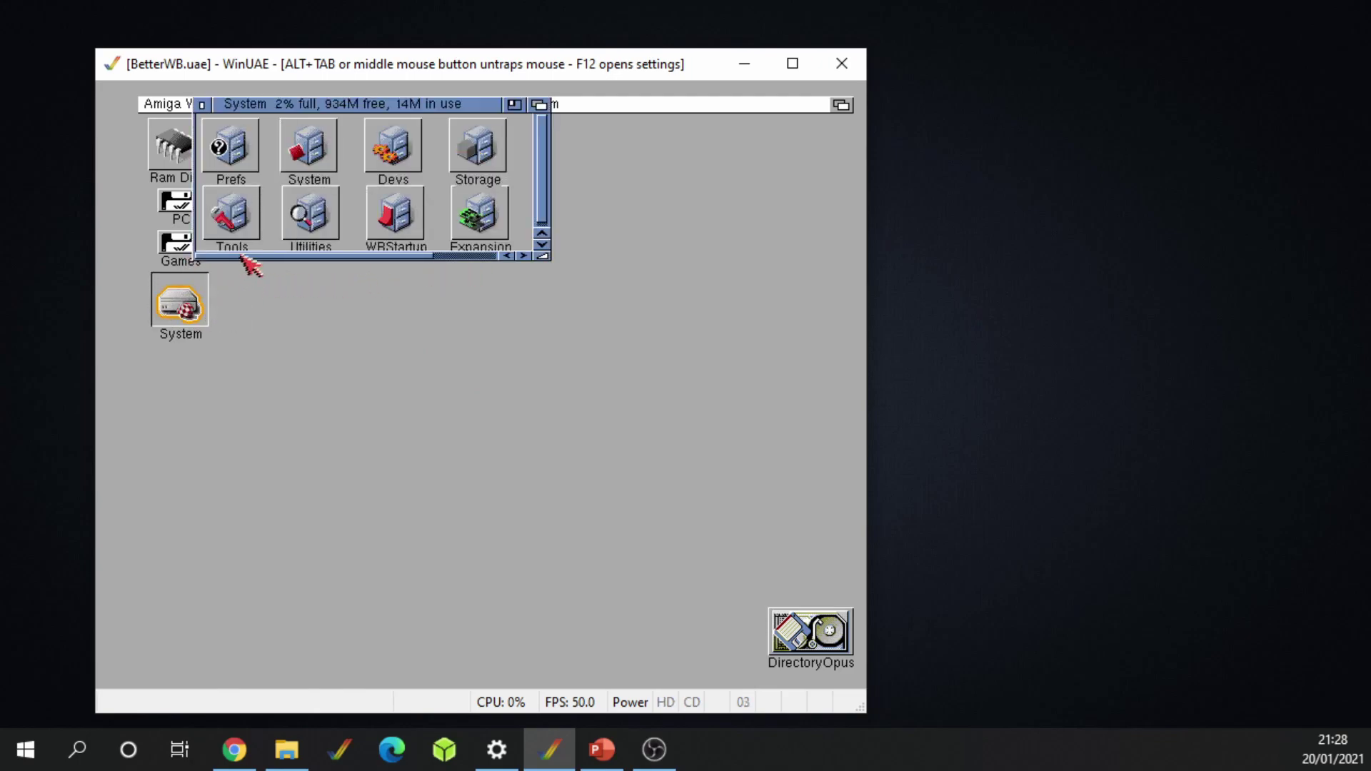
double_click(232, 216)
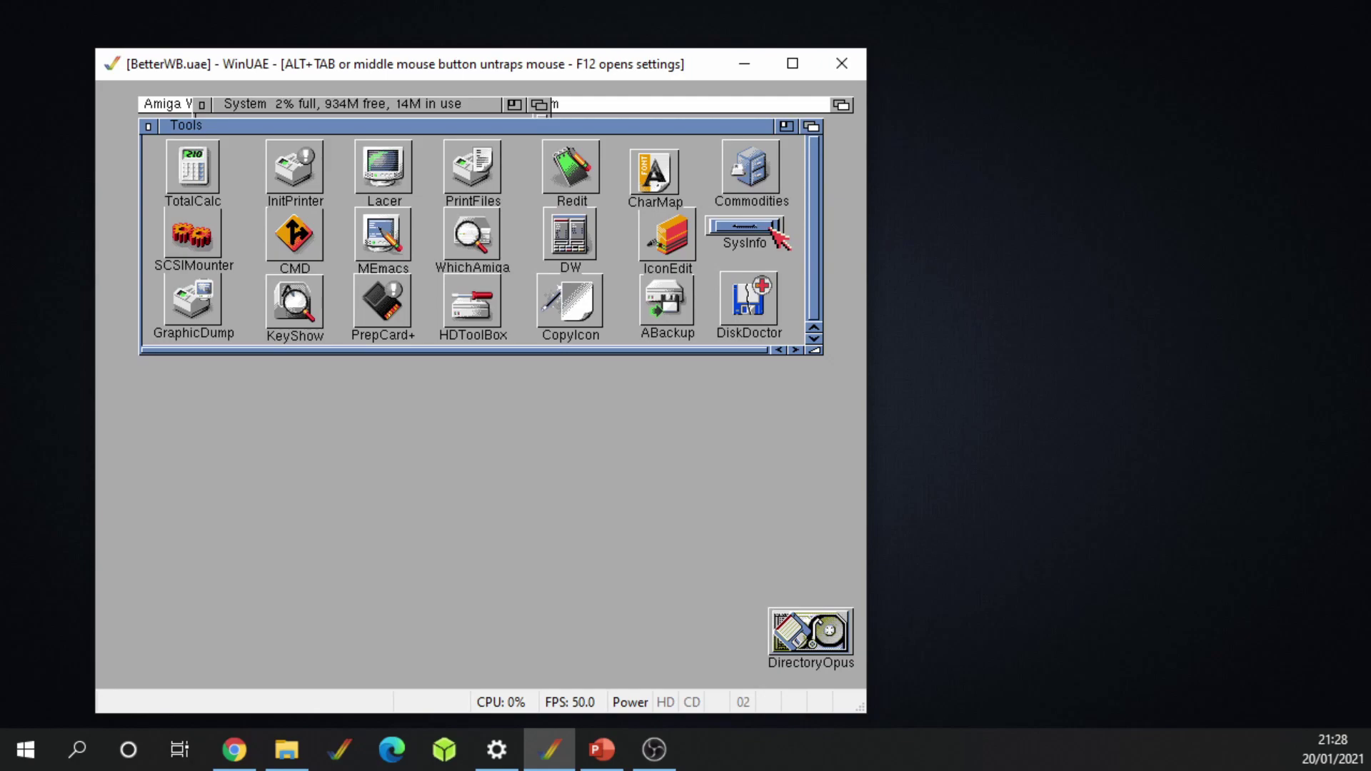
double_click(773, 230)
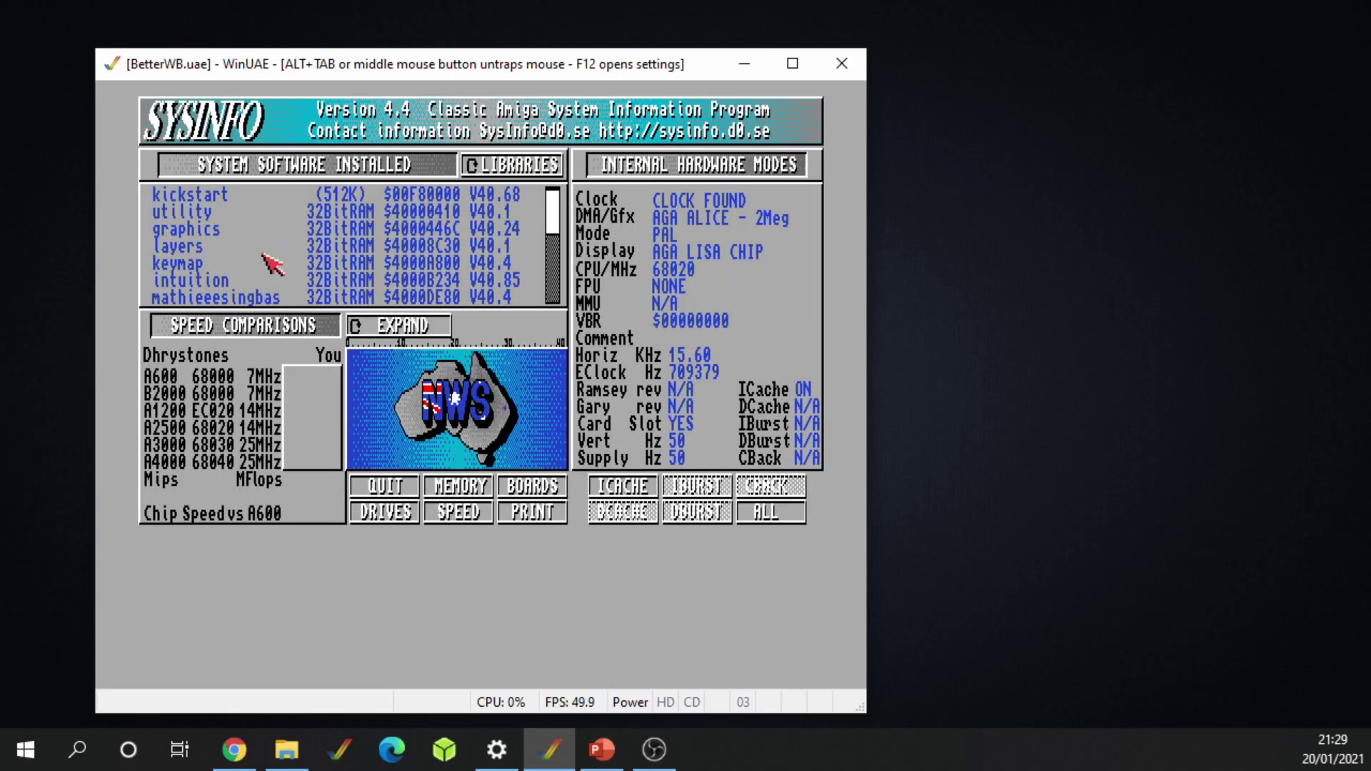
Run SysInfo's SPEED test, getting 3109 Dhrystones, 3.24 MIPS and 4.88 times A600
click(459, 519)
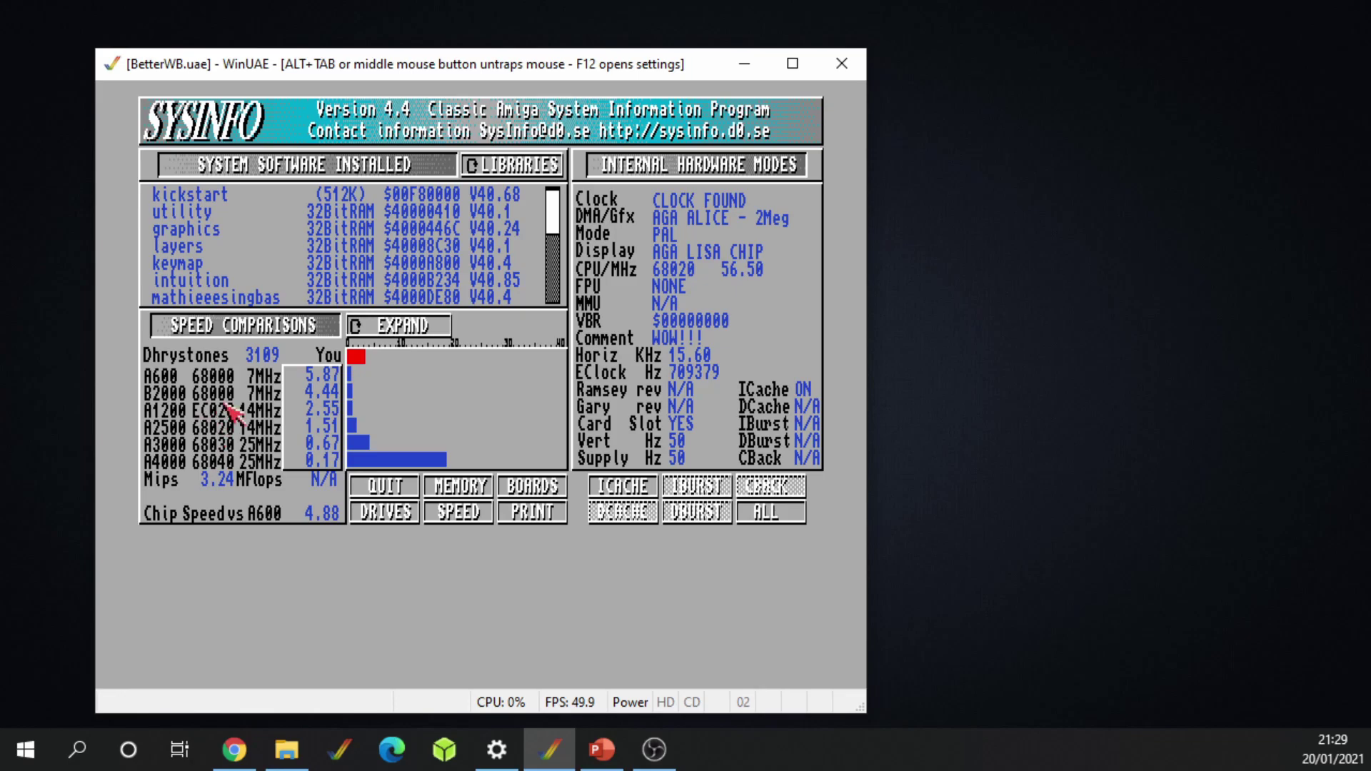
click(398, 490)
click(444, 453)
Turn JIT back on and set CPU Emulation Speed to 'Fastest possible' in the CPU and FPU settings
key(F12)
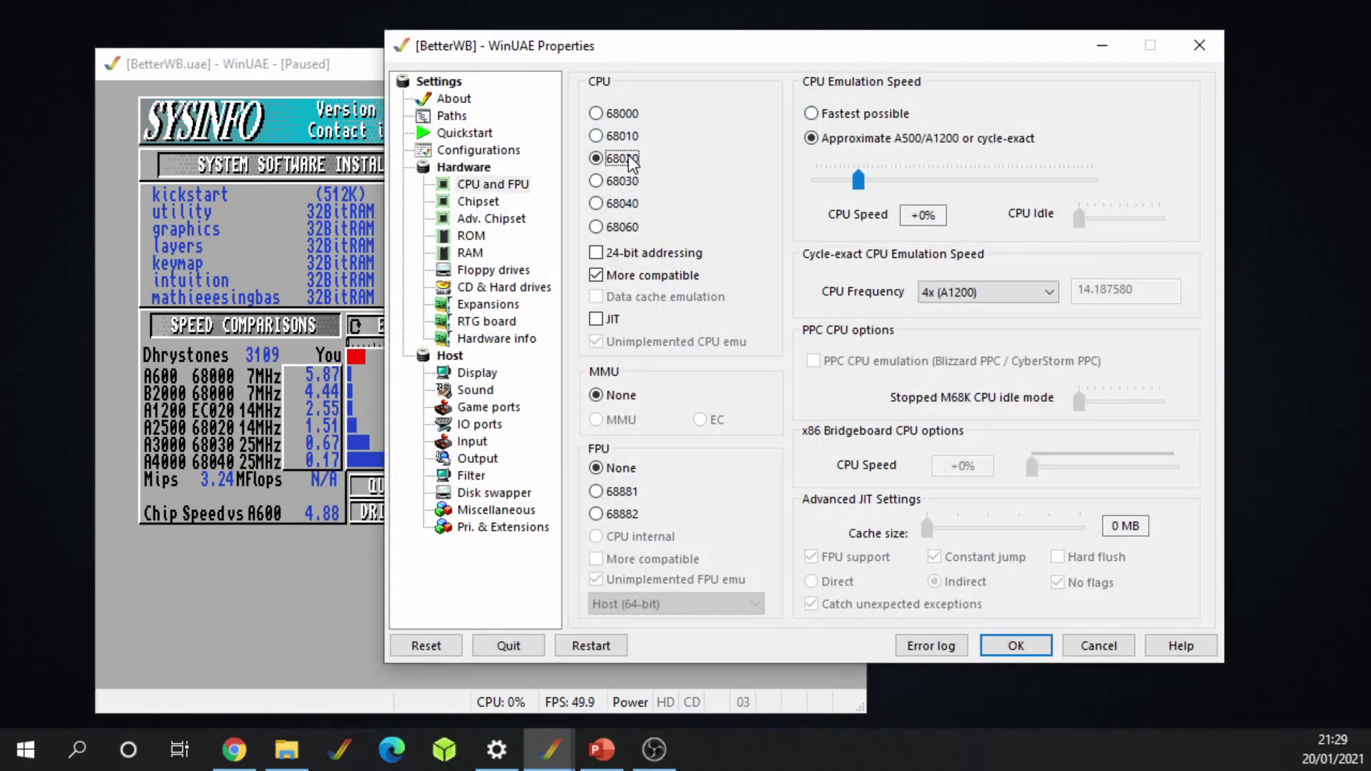
click(597, 319)
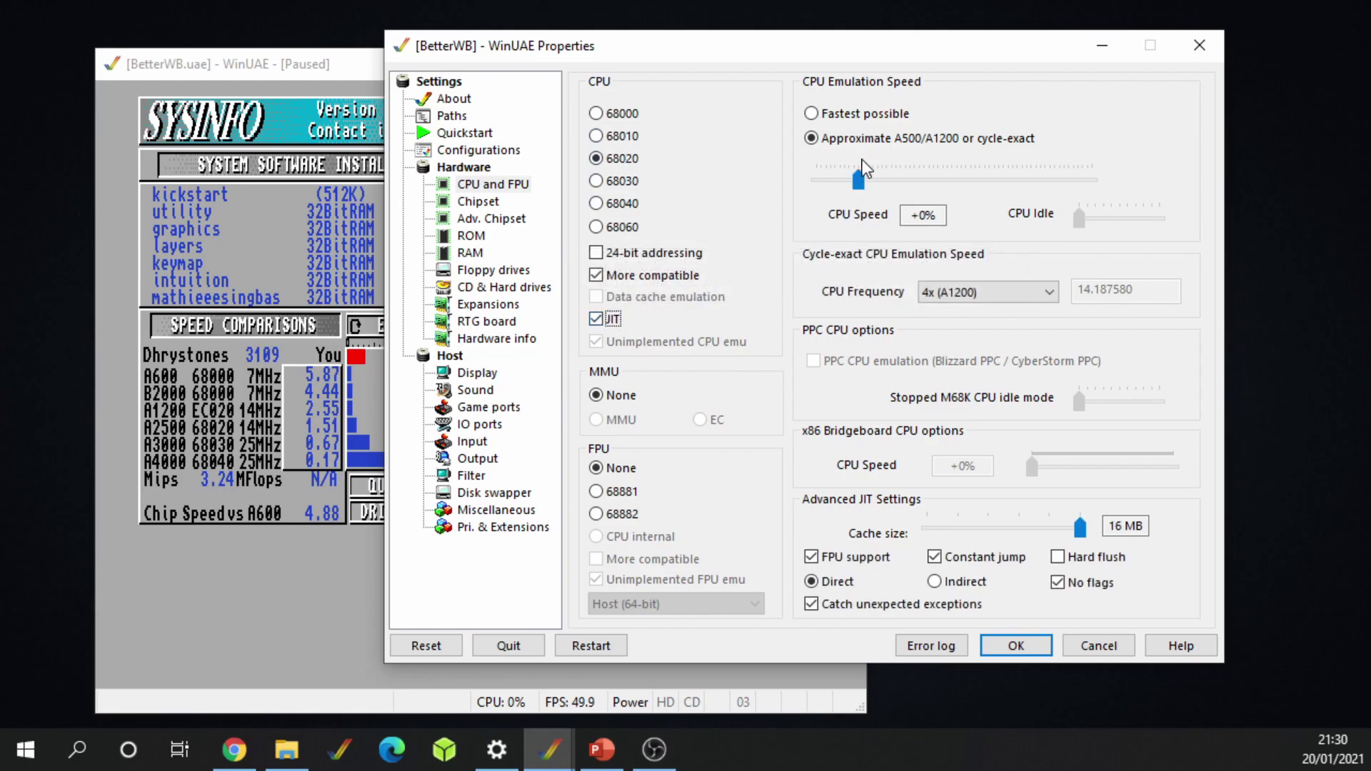
click(812, 114)
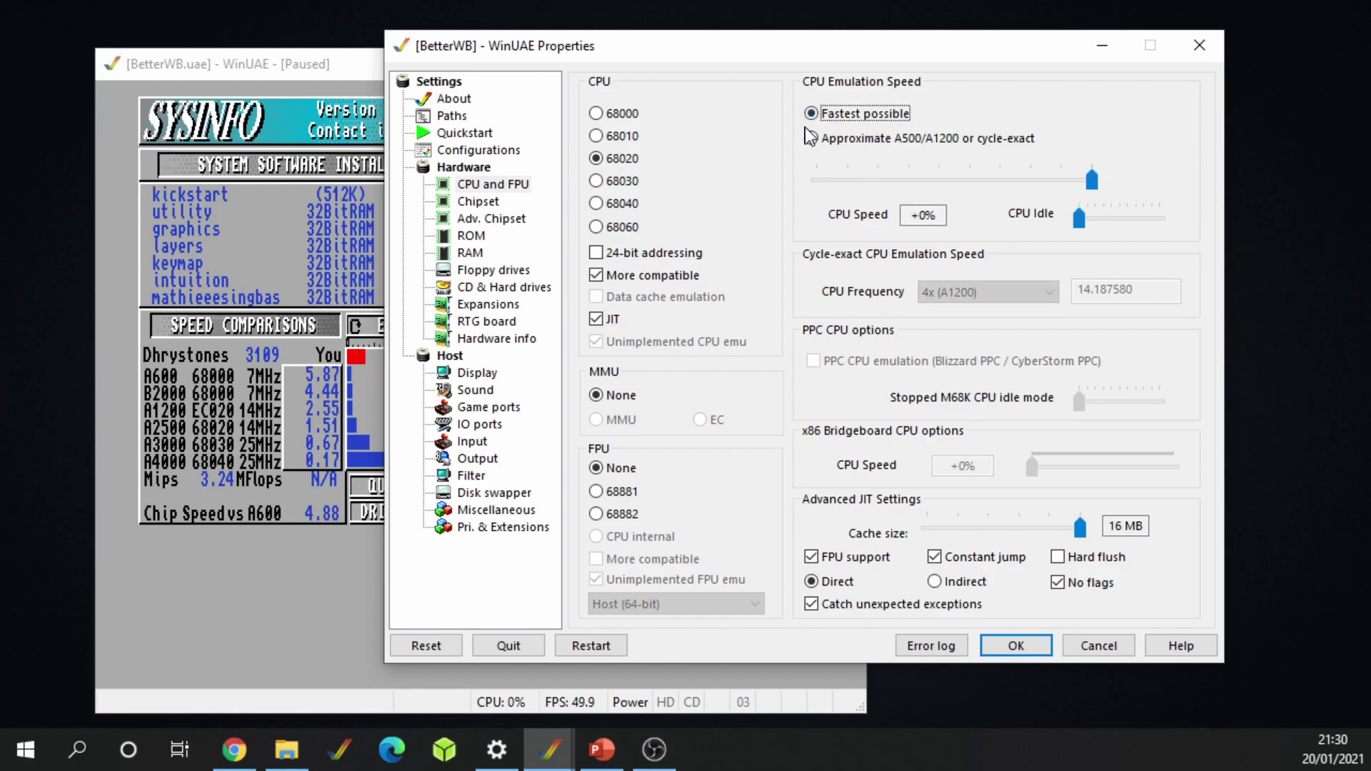
click(811, 137)
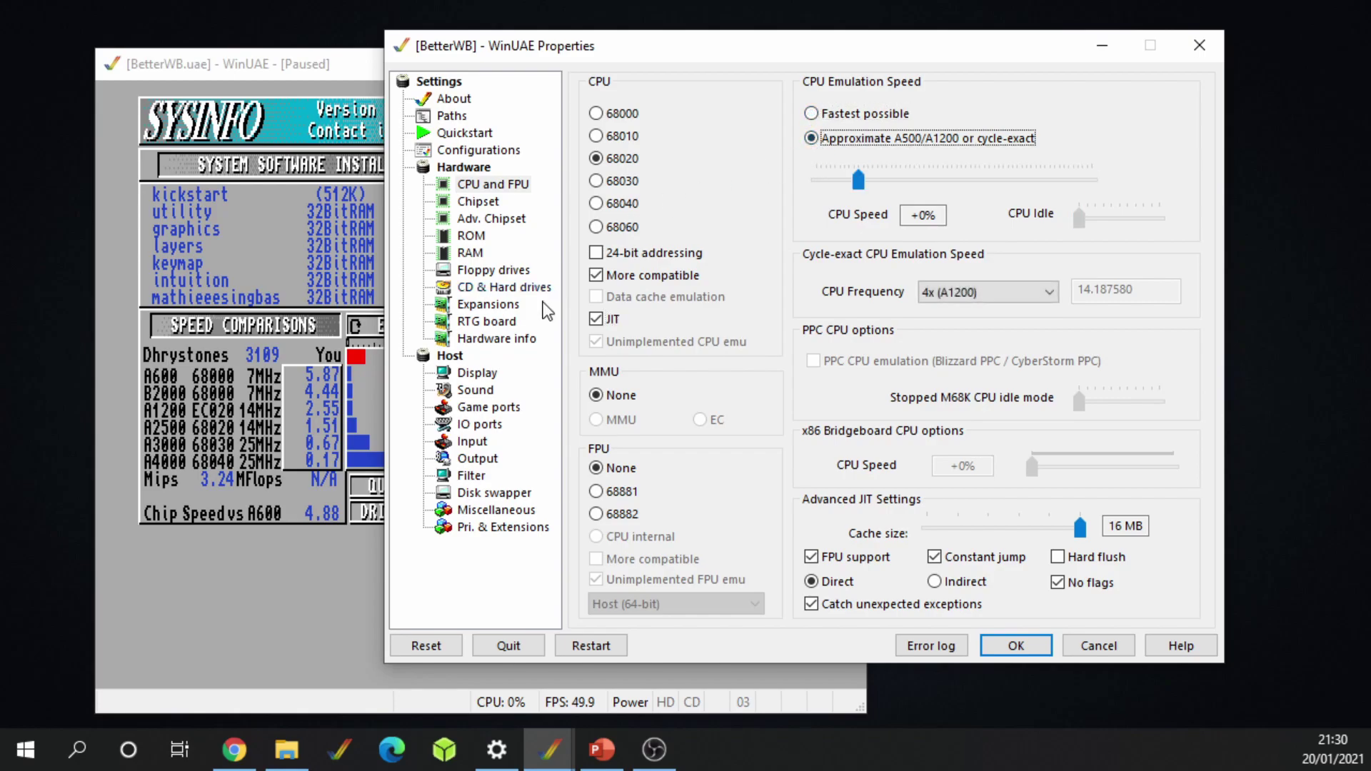
click(596, 320)
click(596, 320)
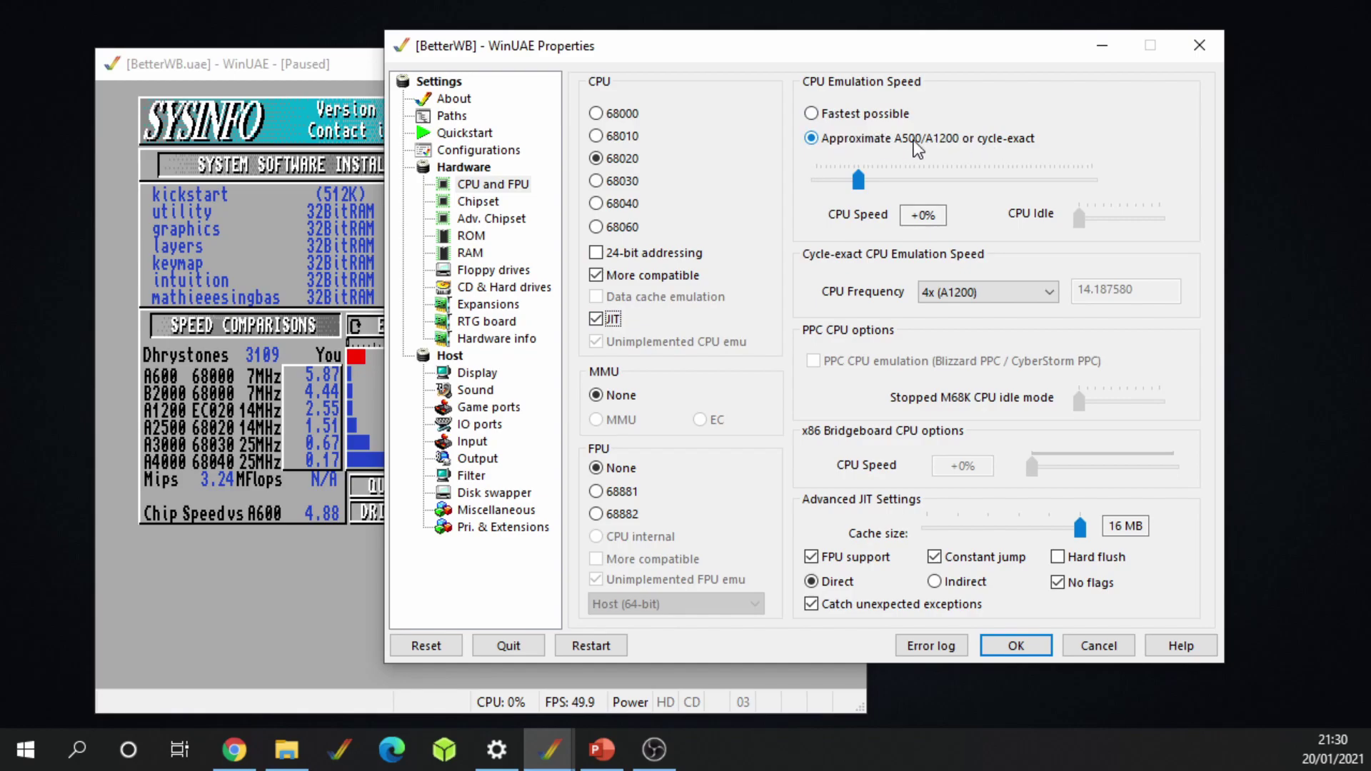
click(813, 143)
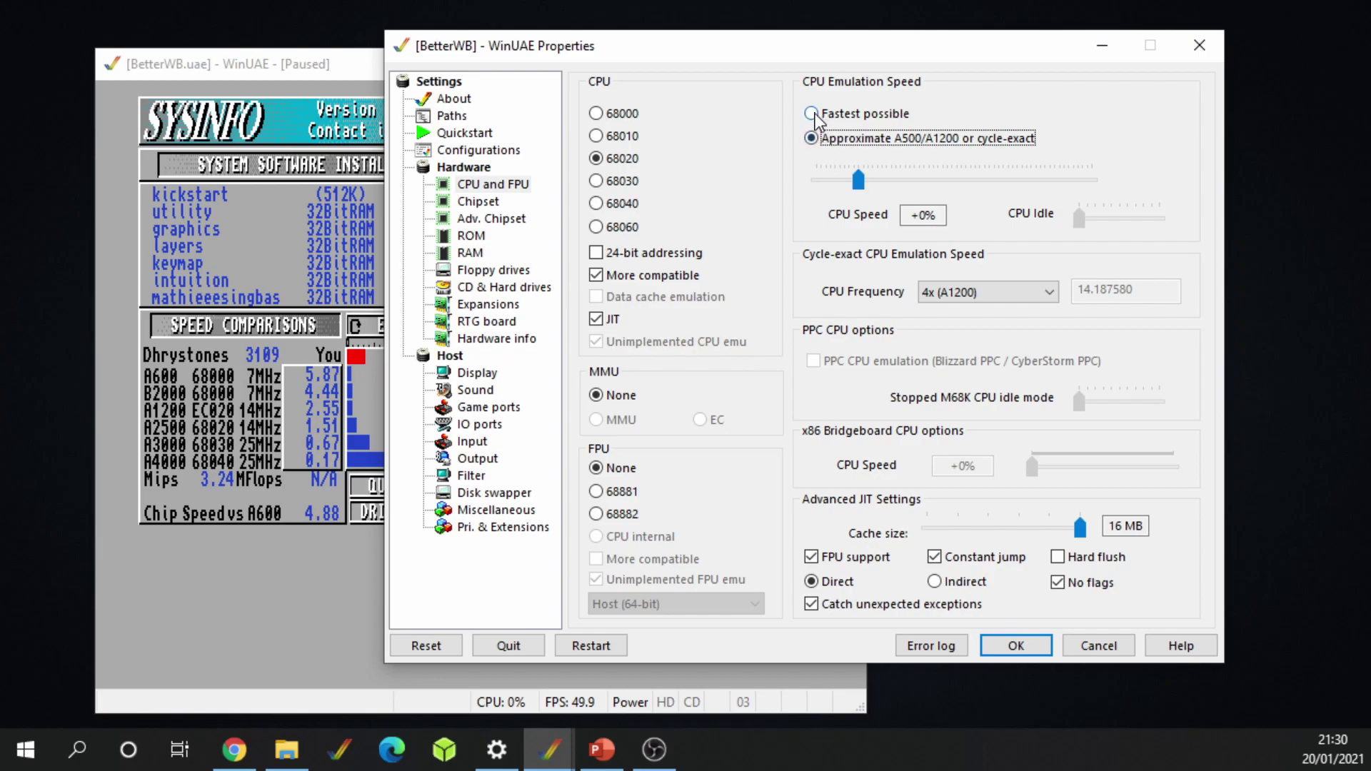
click(814, 114)
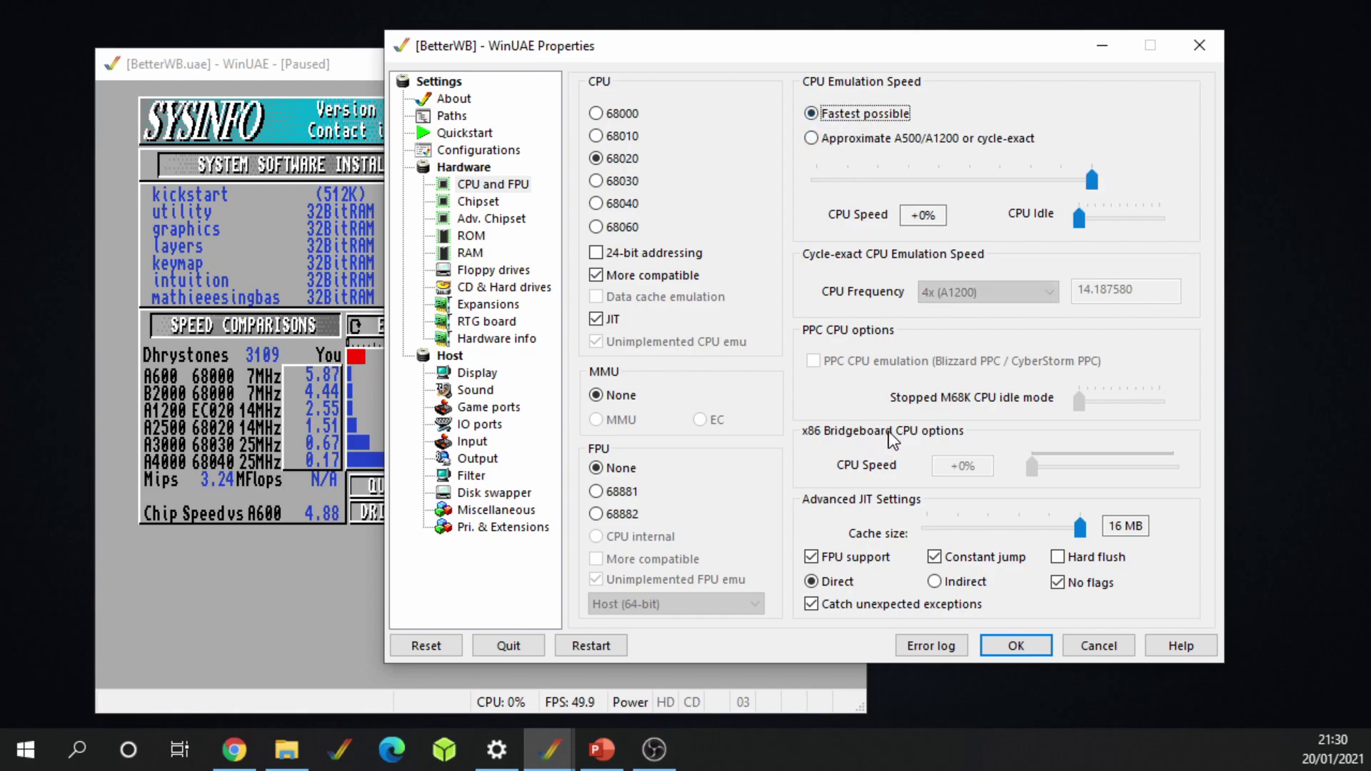
click(1091, 181)
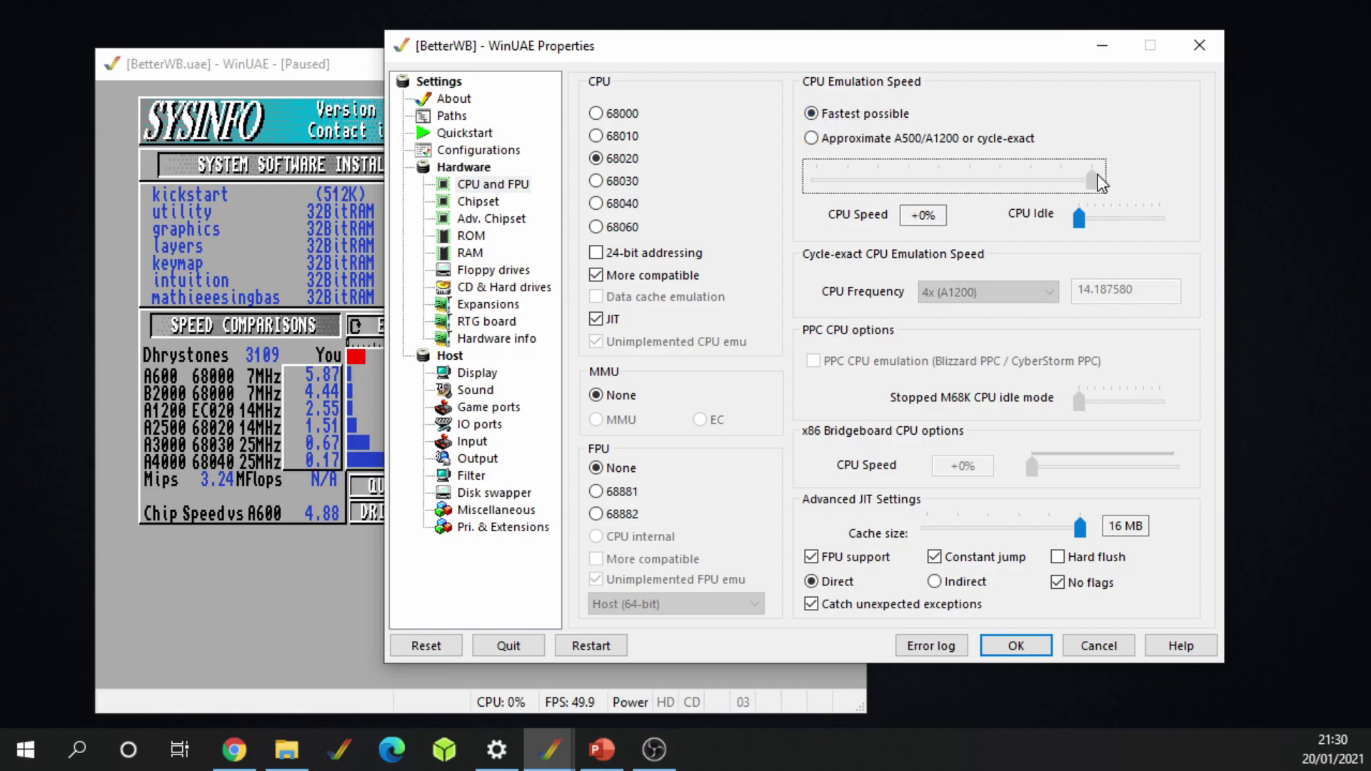
Resume the Amiga and rerun SysInfo SPEED, getting 4045989 Dhrystones, 4223 Mips, 'Questionable! JIT?'
click(1016, 646)
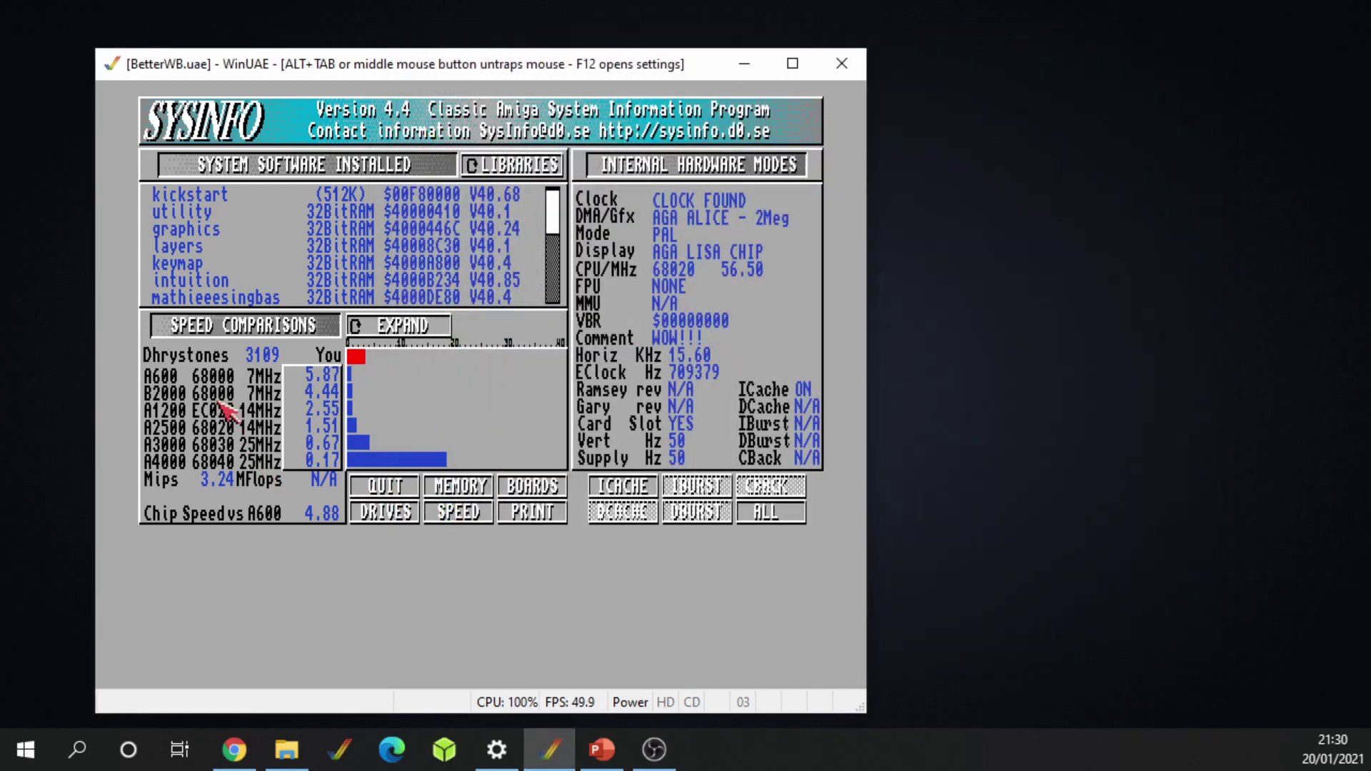
click(459, 513)
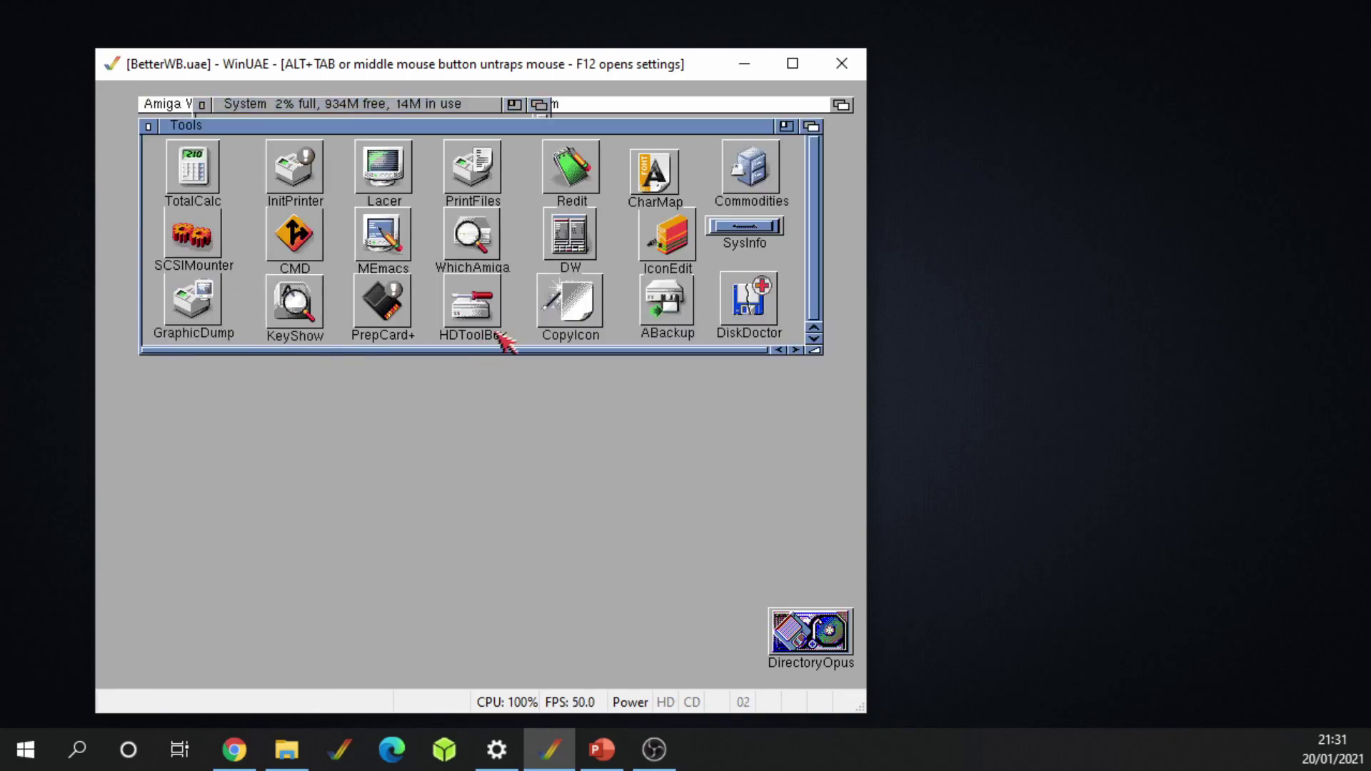
Reopen SysInfo from Tools, quit it back to the Workbench, and release the mouse
double_click(767, 240)
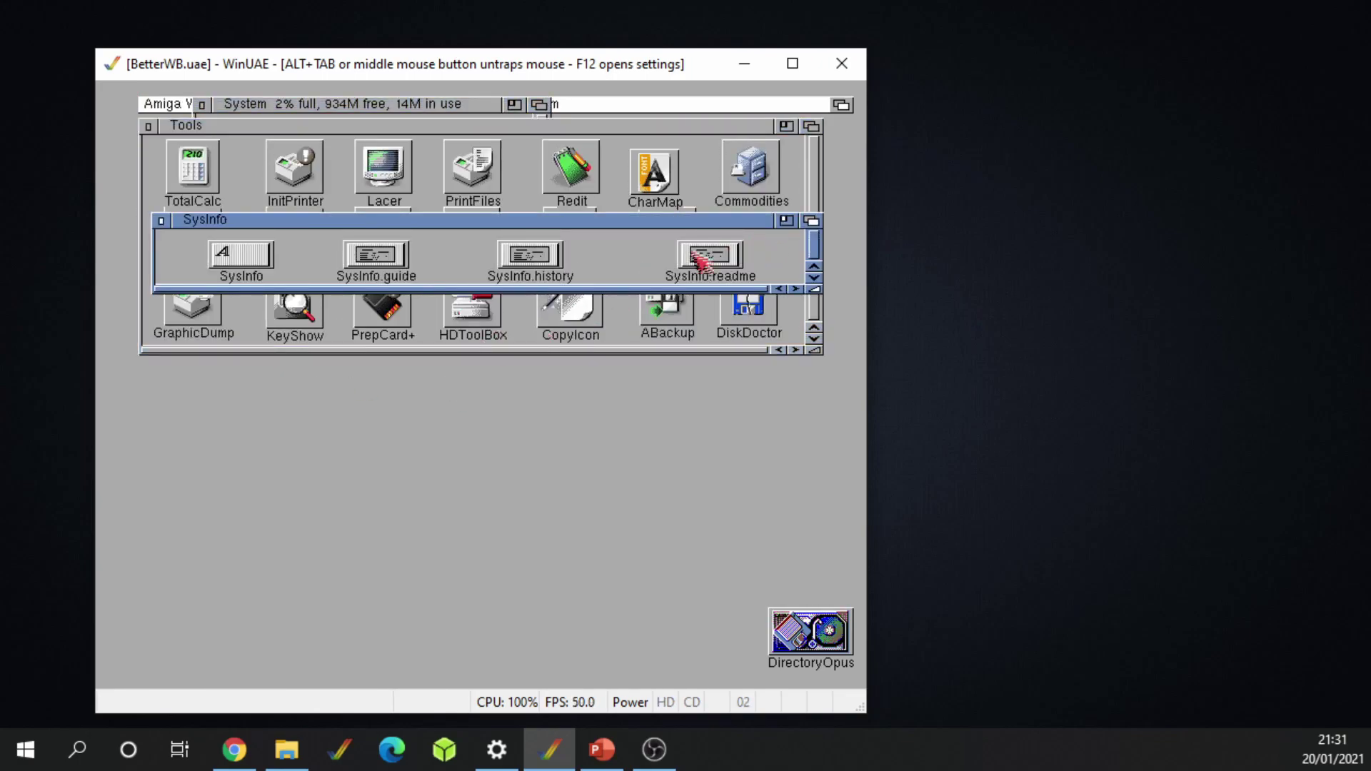
double_click(257, 262)
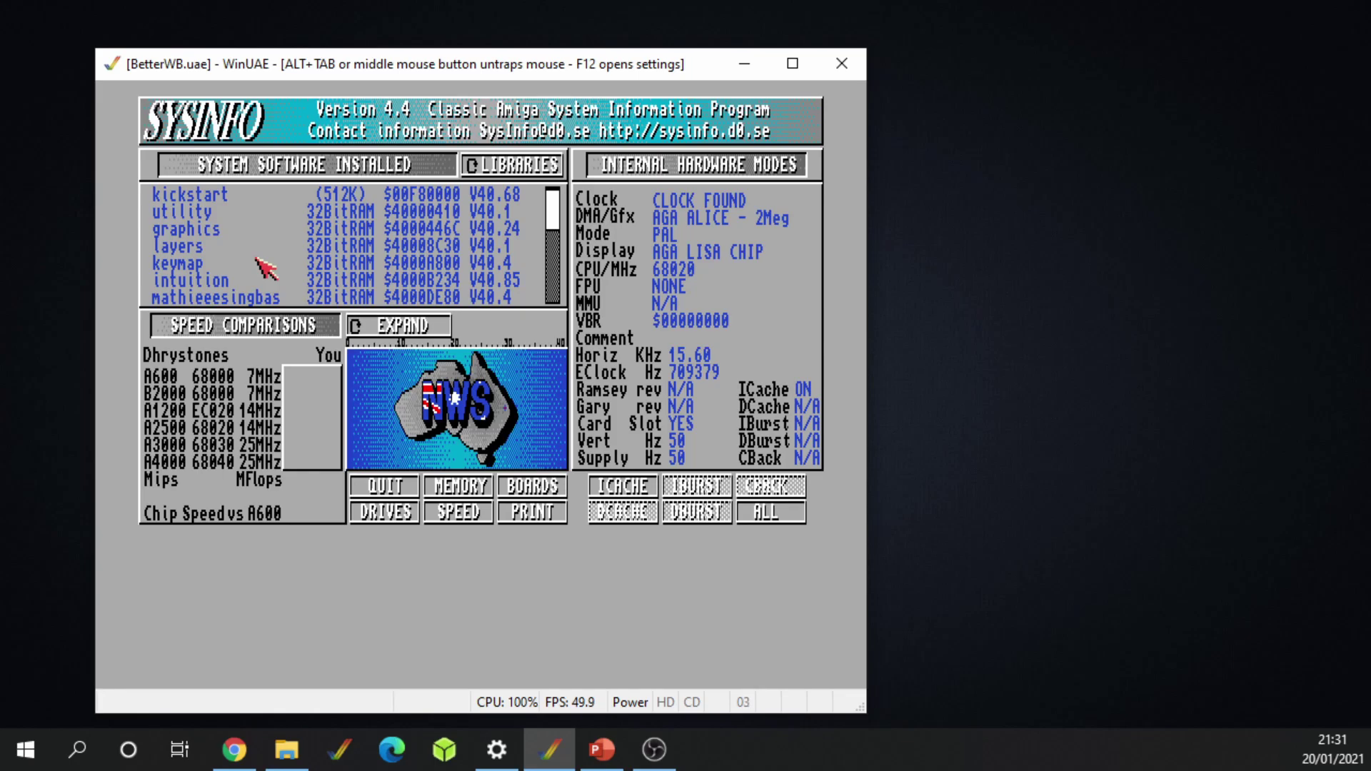
click(386, 487)
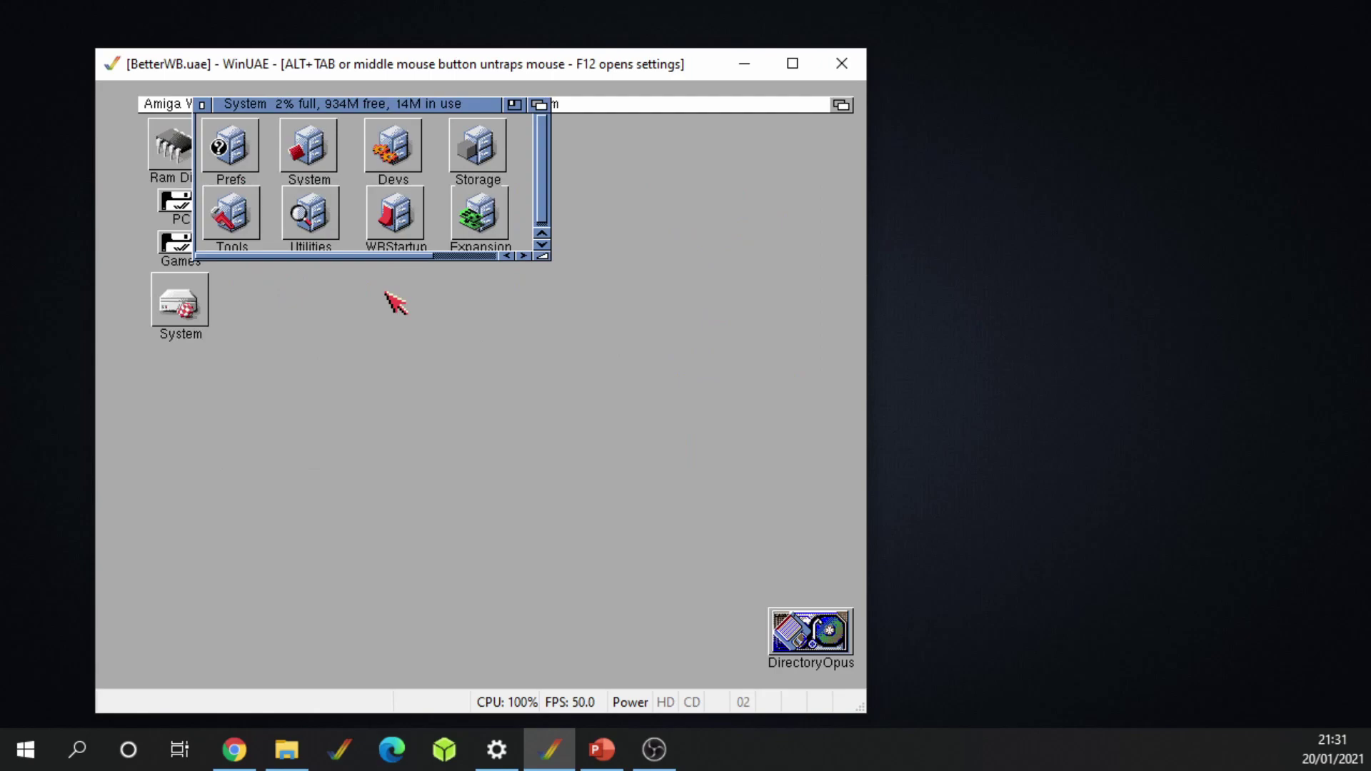
middle_click(640, 460)
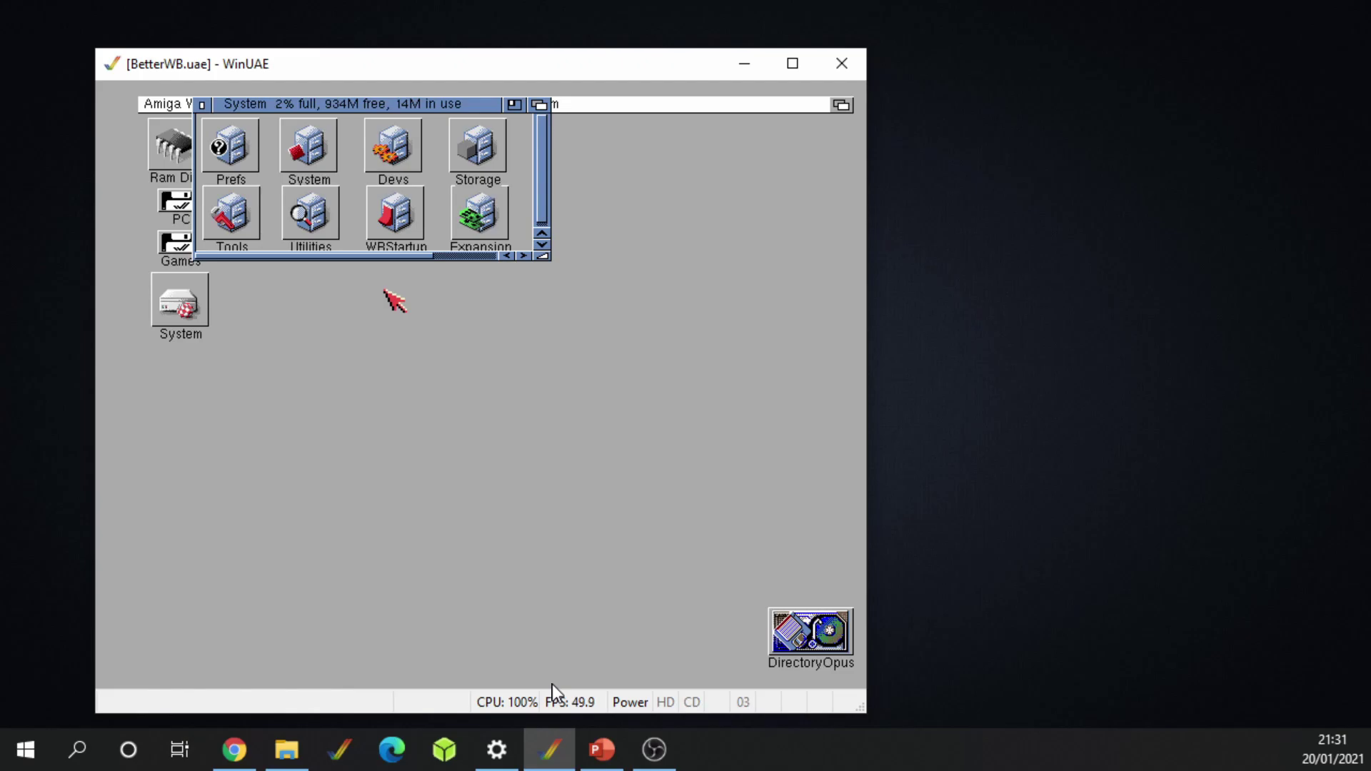
Drag the CPU Emulation Speed slider to -50%, confirm with OK, and release the mouse
key(F12)
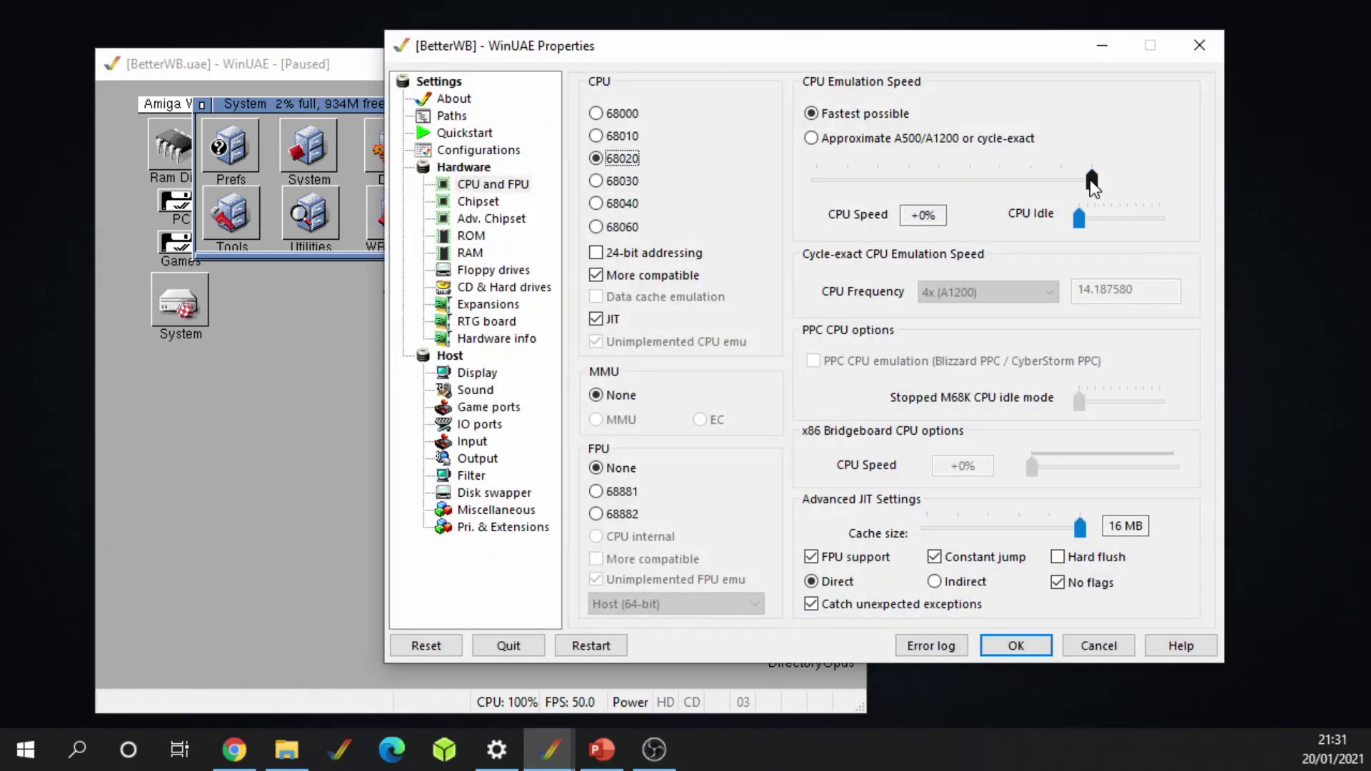
drag(1091, 181, 950, 181)
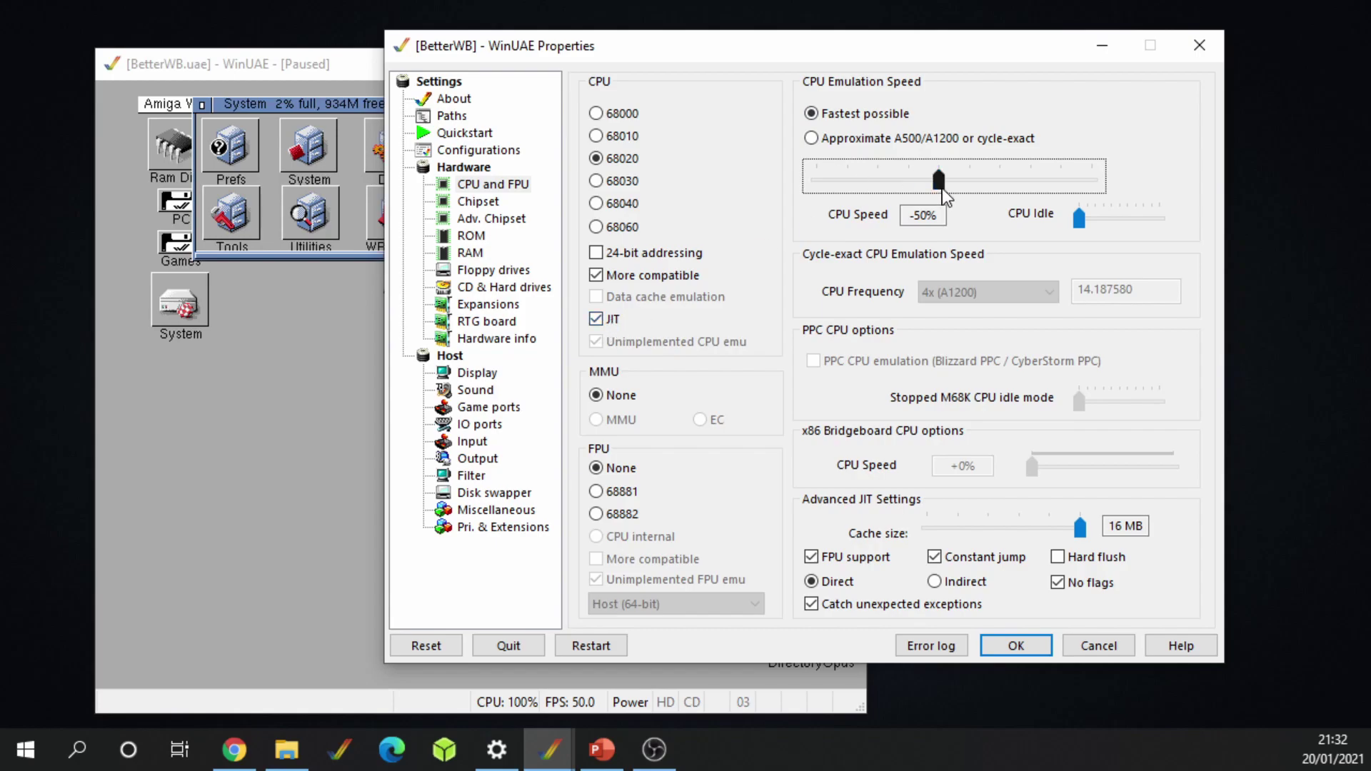
click(1014, 646)
middle_click(487, 444)
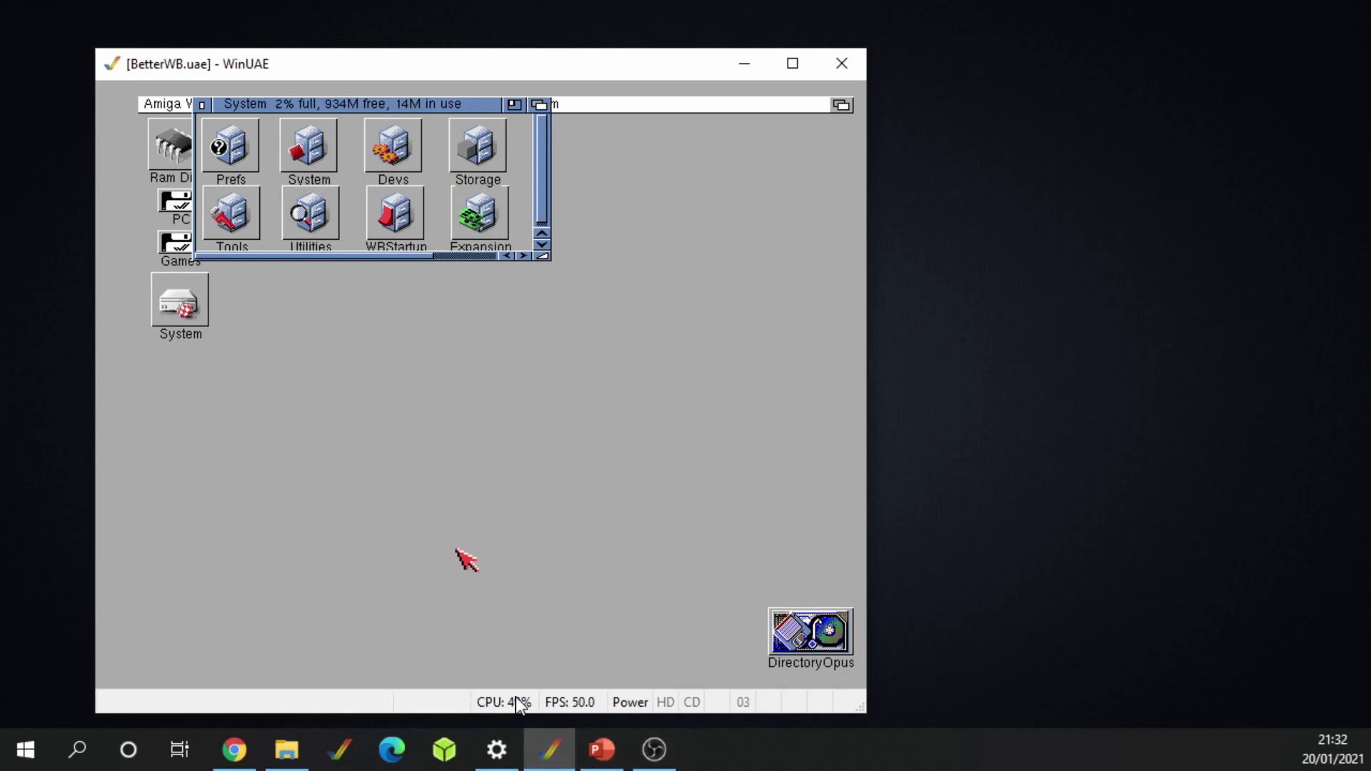
Launch SysInfo from Tools and run SPEED, getting 2089643 Dhrystones, 2181 Mips, 27763 times A600
click(515, 306)
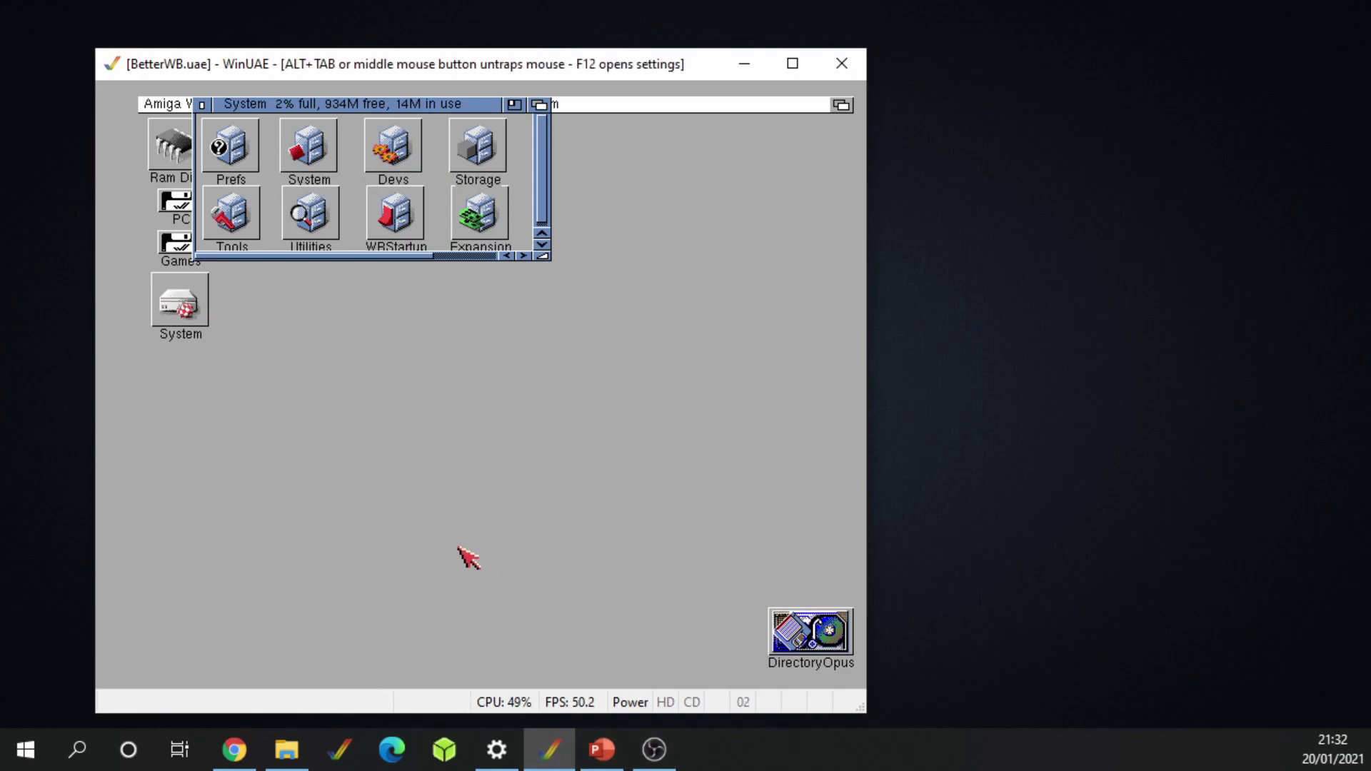
double_click(233, 207)
double_click(747, 230)
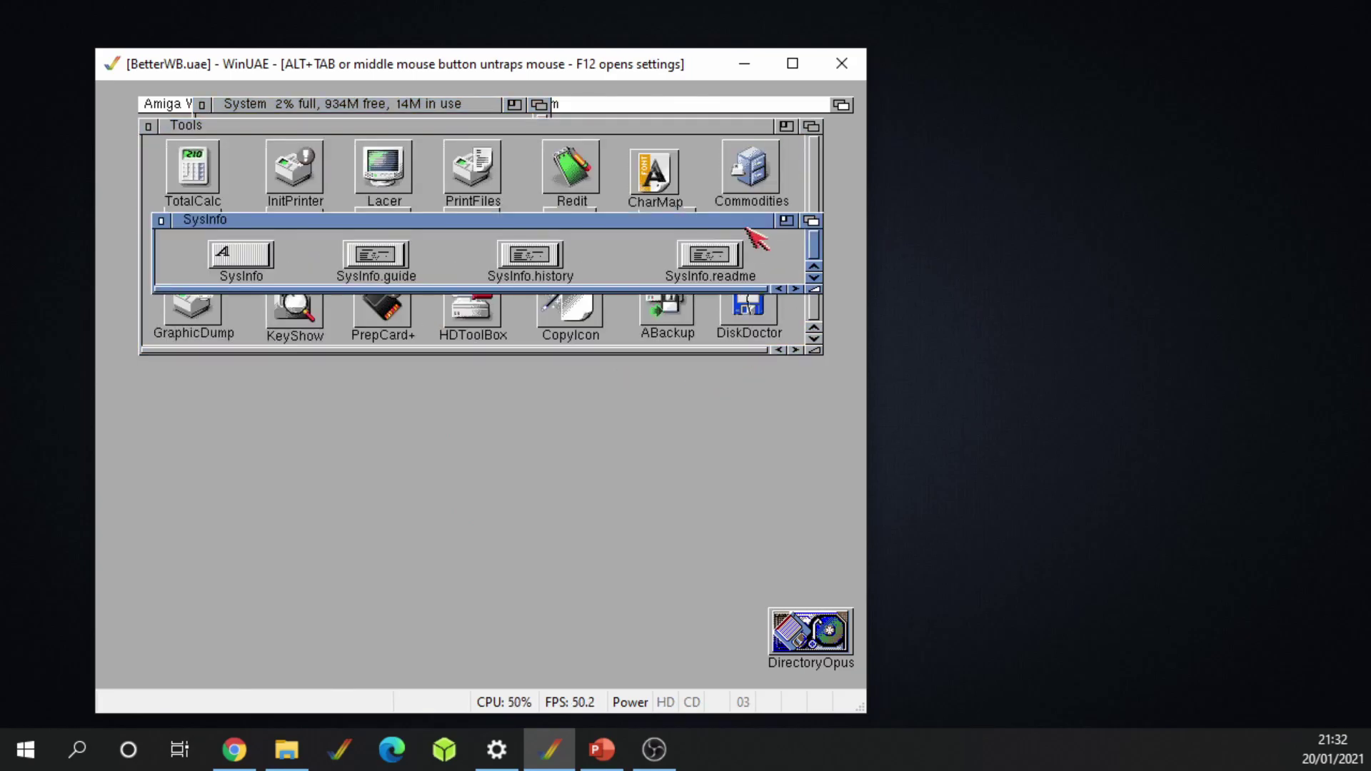
double_click(232, 255)
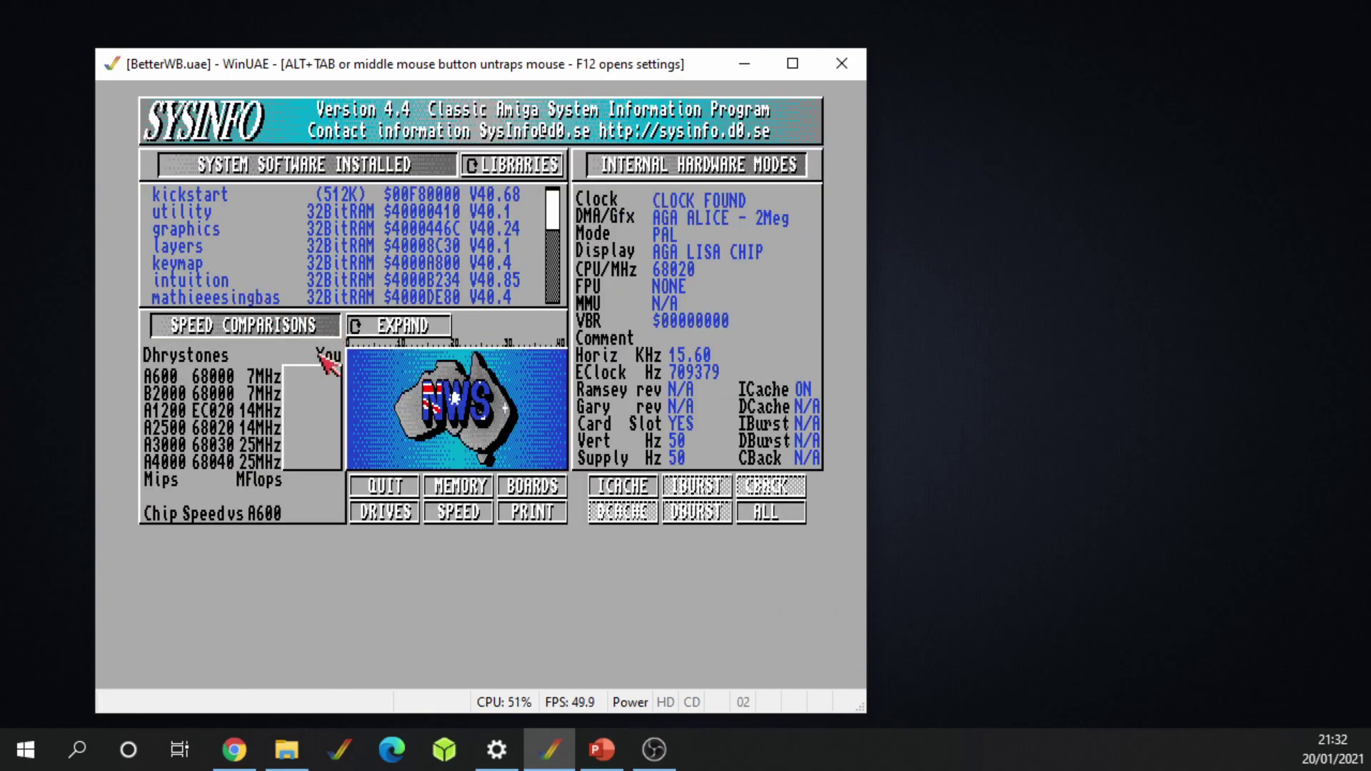
click(458, 513)
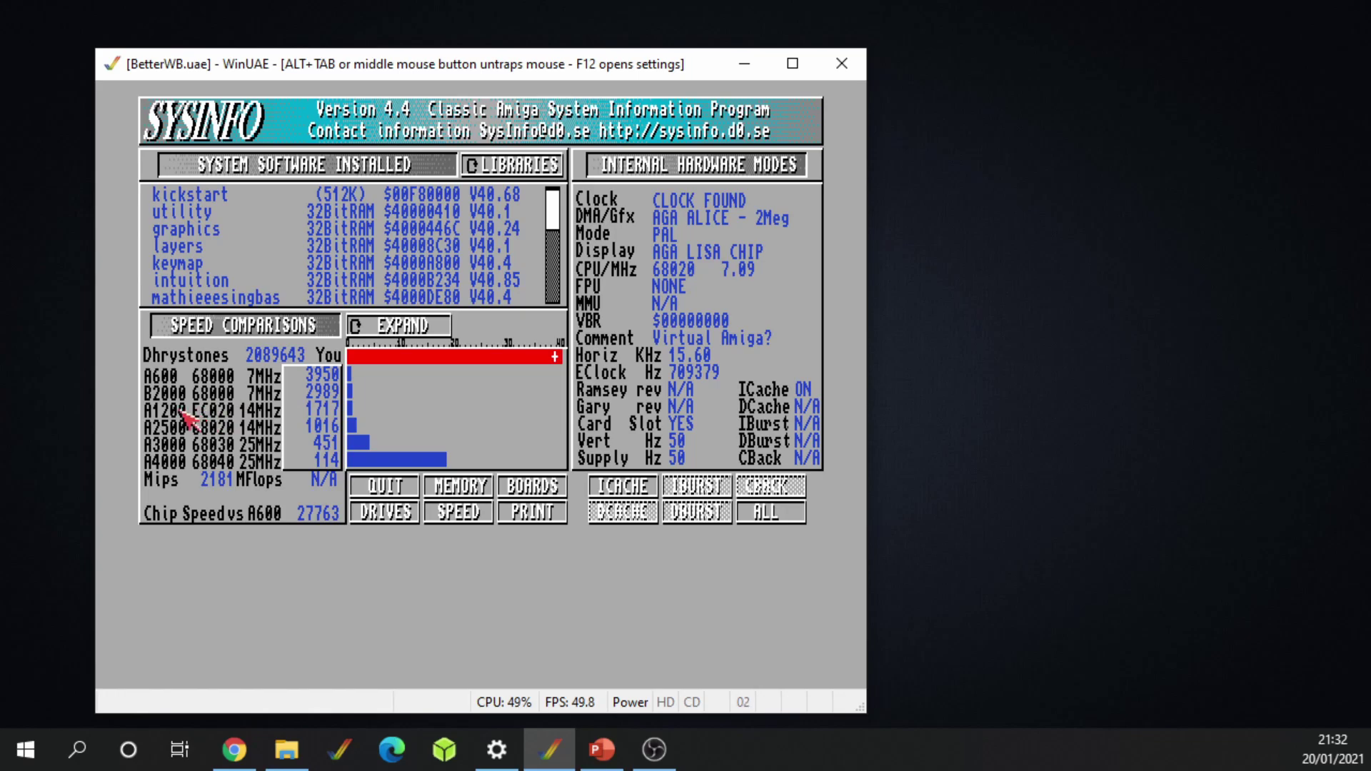
Quit SysInfo, close the System drawer, and launch BattleSquadron from the Games drawer via WHDLoad
click(364, 486)
drag(307, 182, 333, 199)
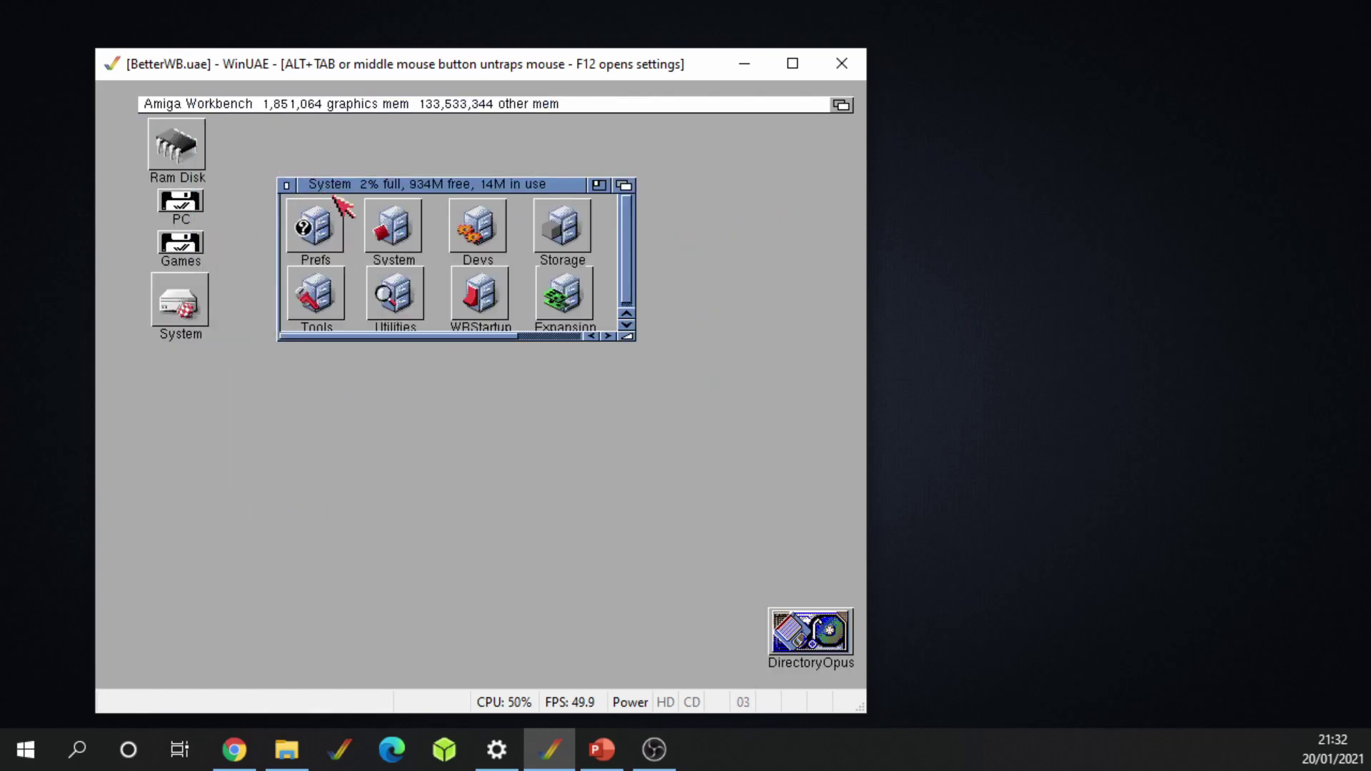
click(287, 185)
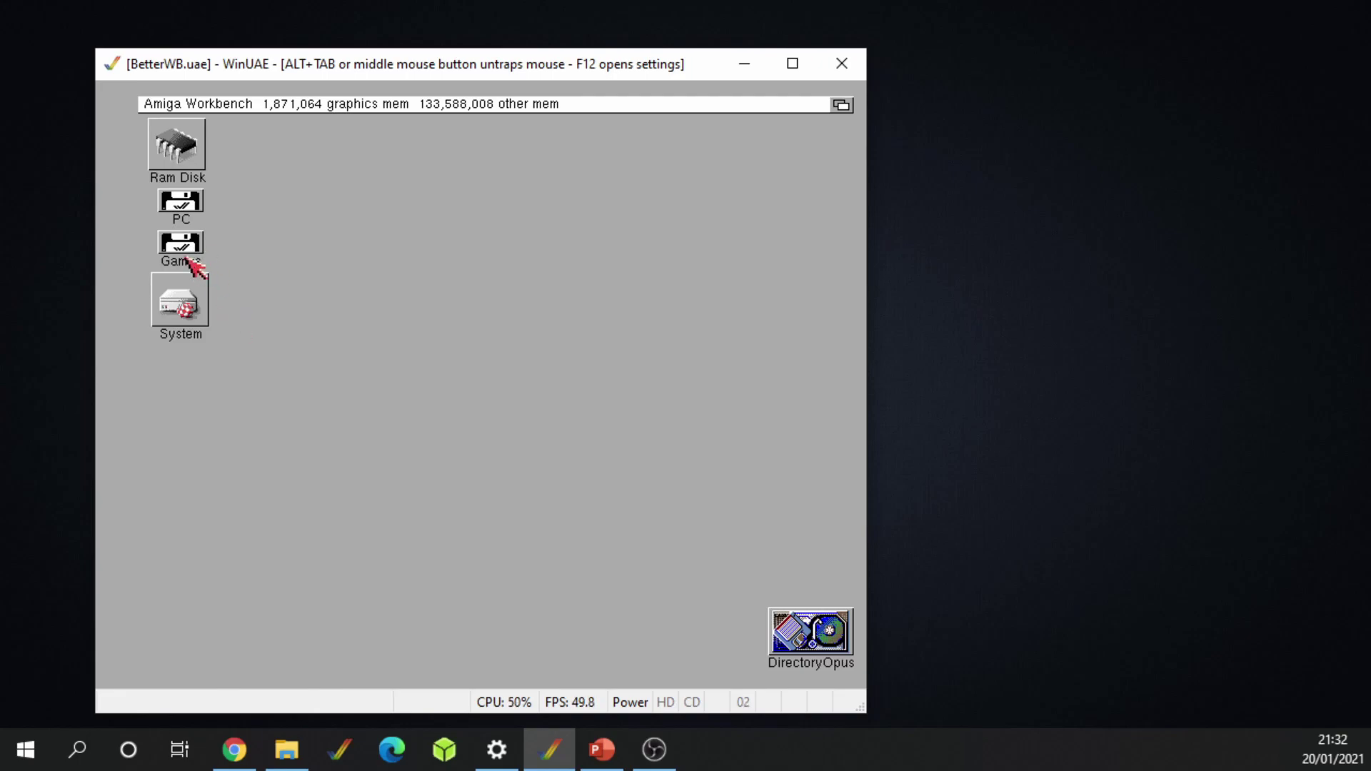
double_click(184, 246)
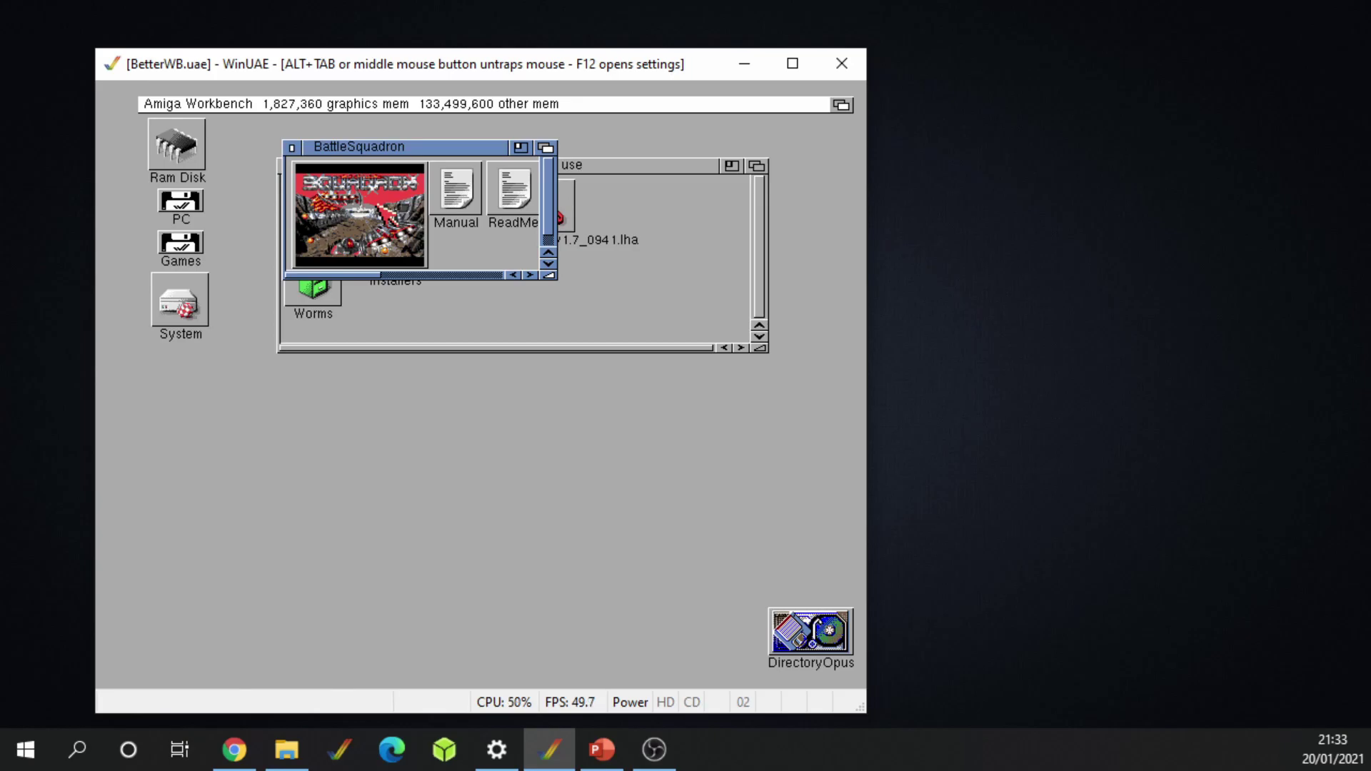
double_click(375, 206)
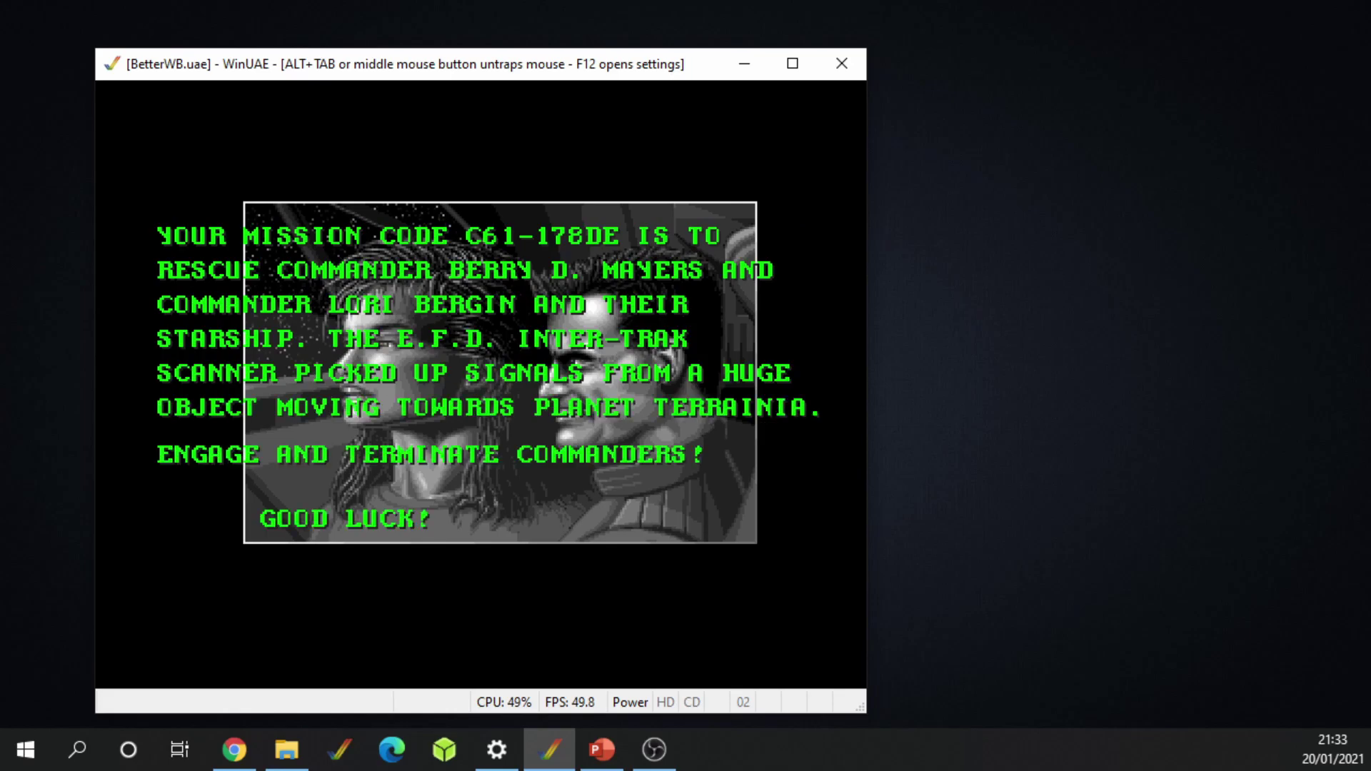
Quit Battle Squadron, confirm JIT is off with cycle-exact CPU speed, and relaunch the game
key(F10)
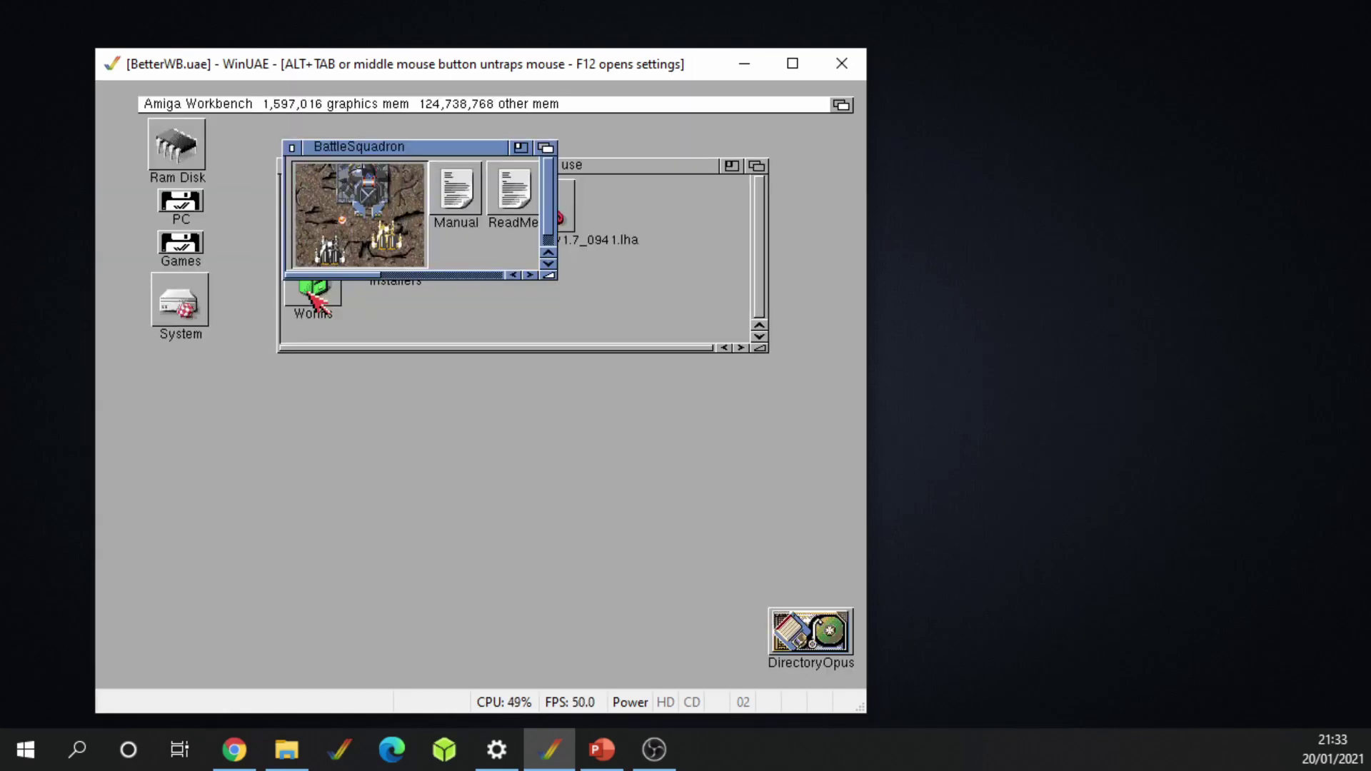
key(F12)
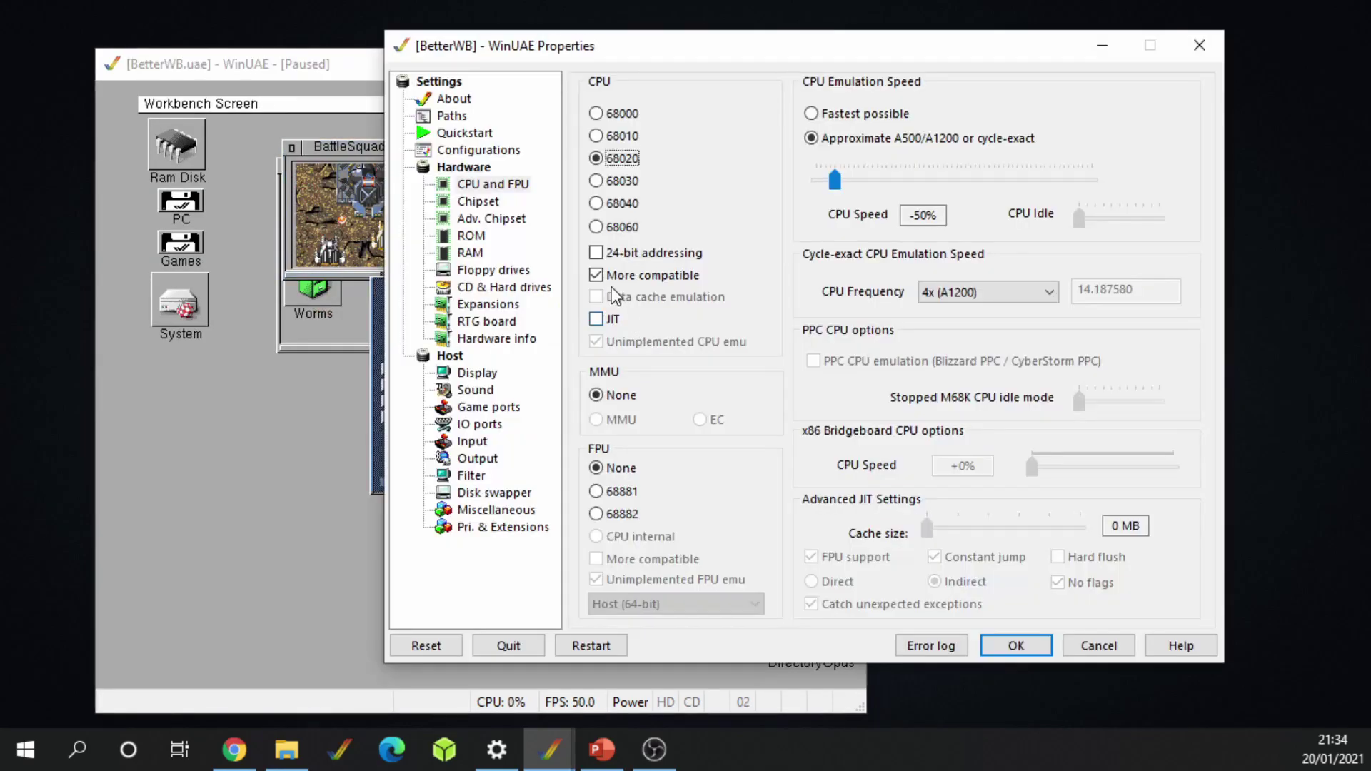
click(824, 141)
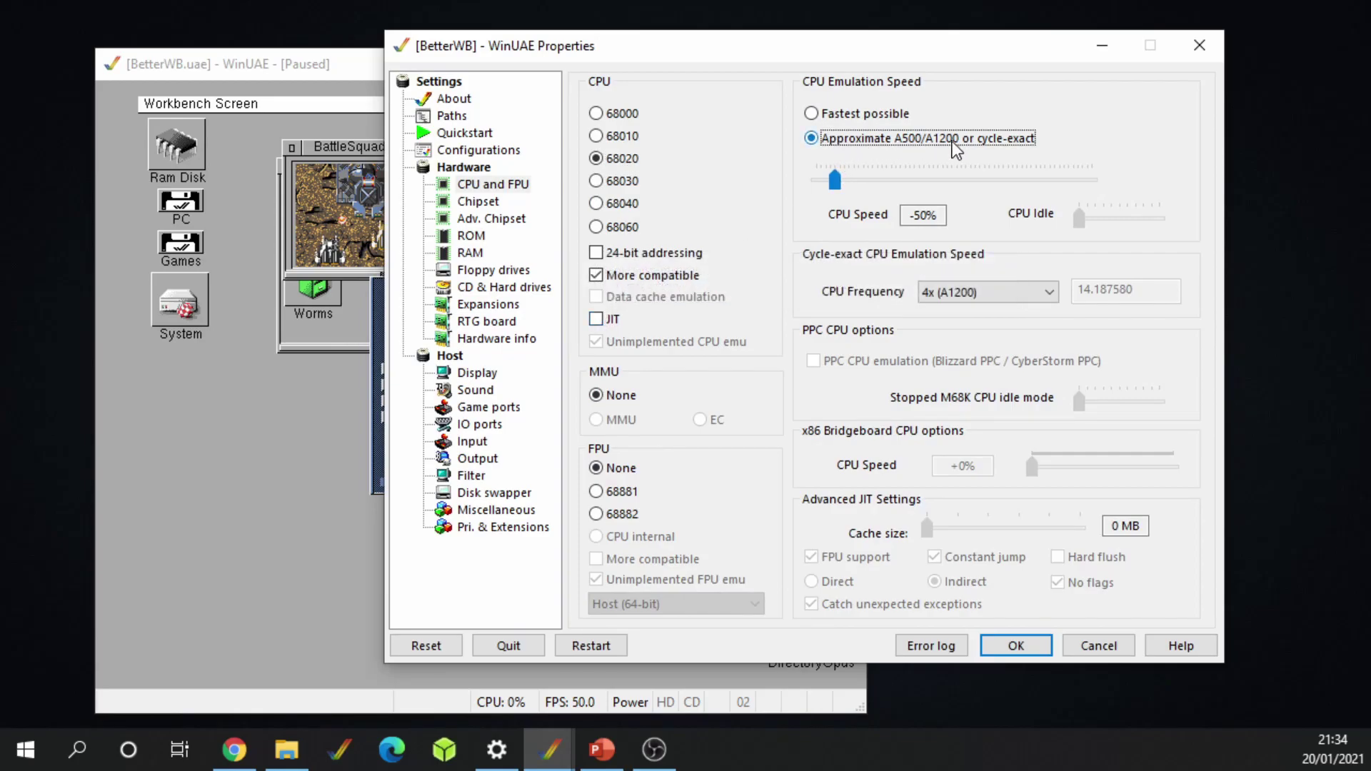
click(1018, 647)
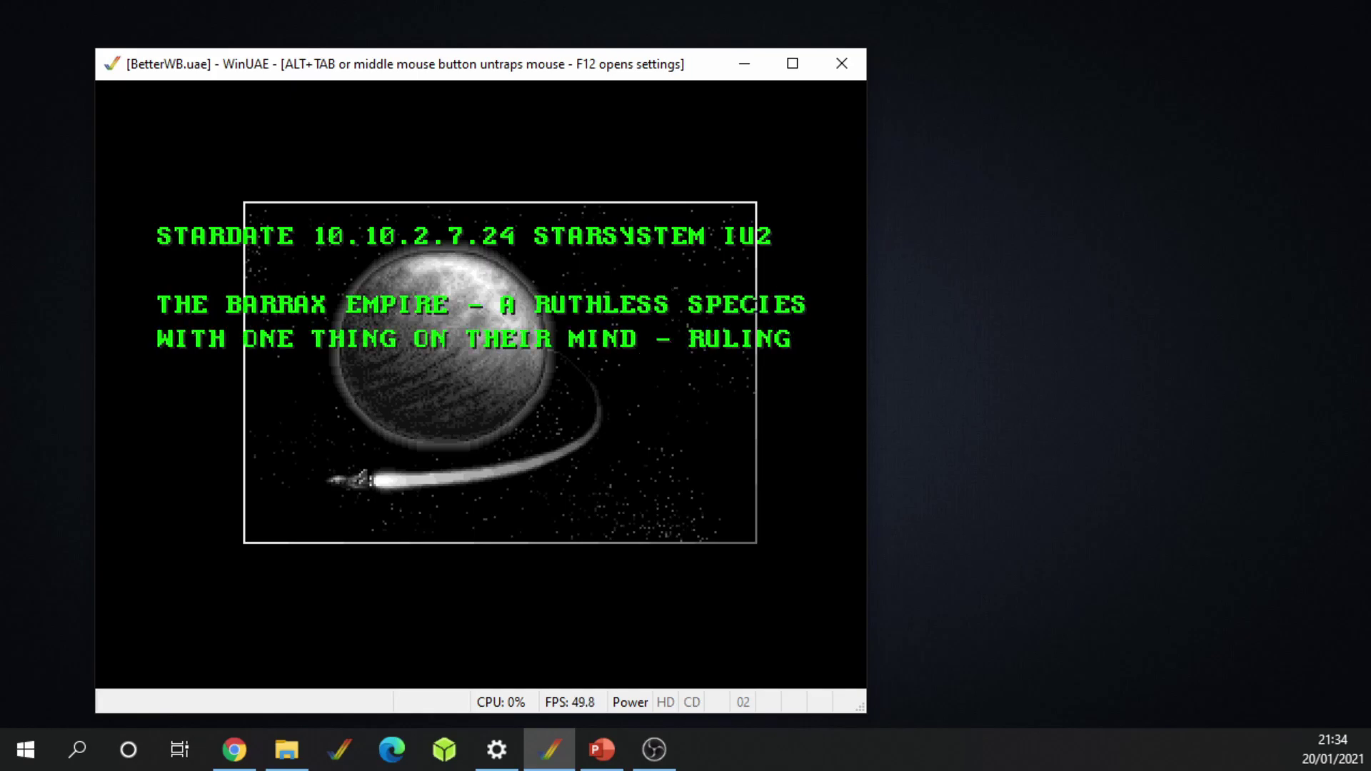
After the intro plays, exit Battle Squadron back to the Workbench with Escape
key(Escape)
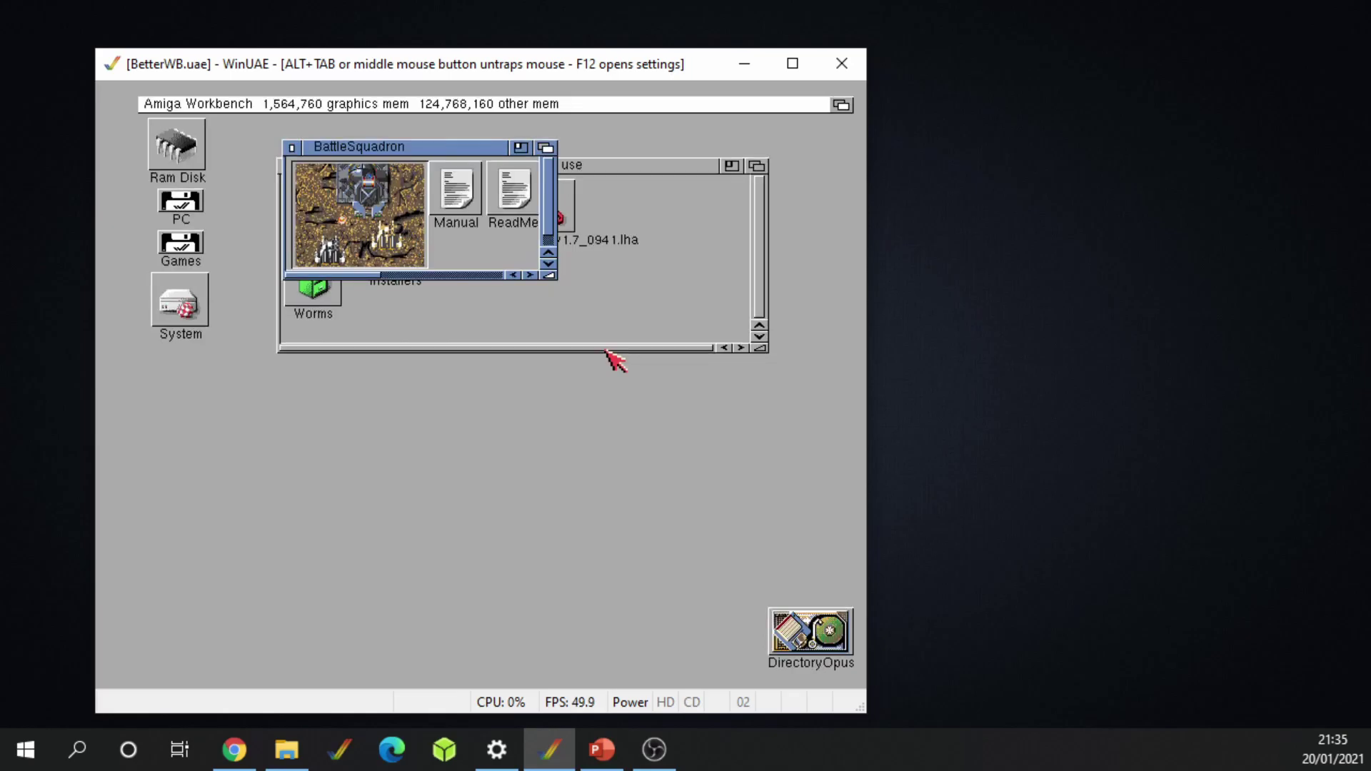
Close the BattleSquadron drawer and enable JIT with fastest possible CPU speed
click(292, 148)
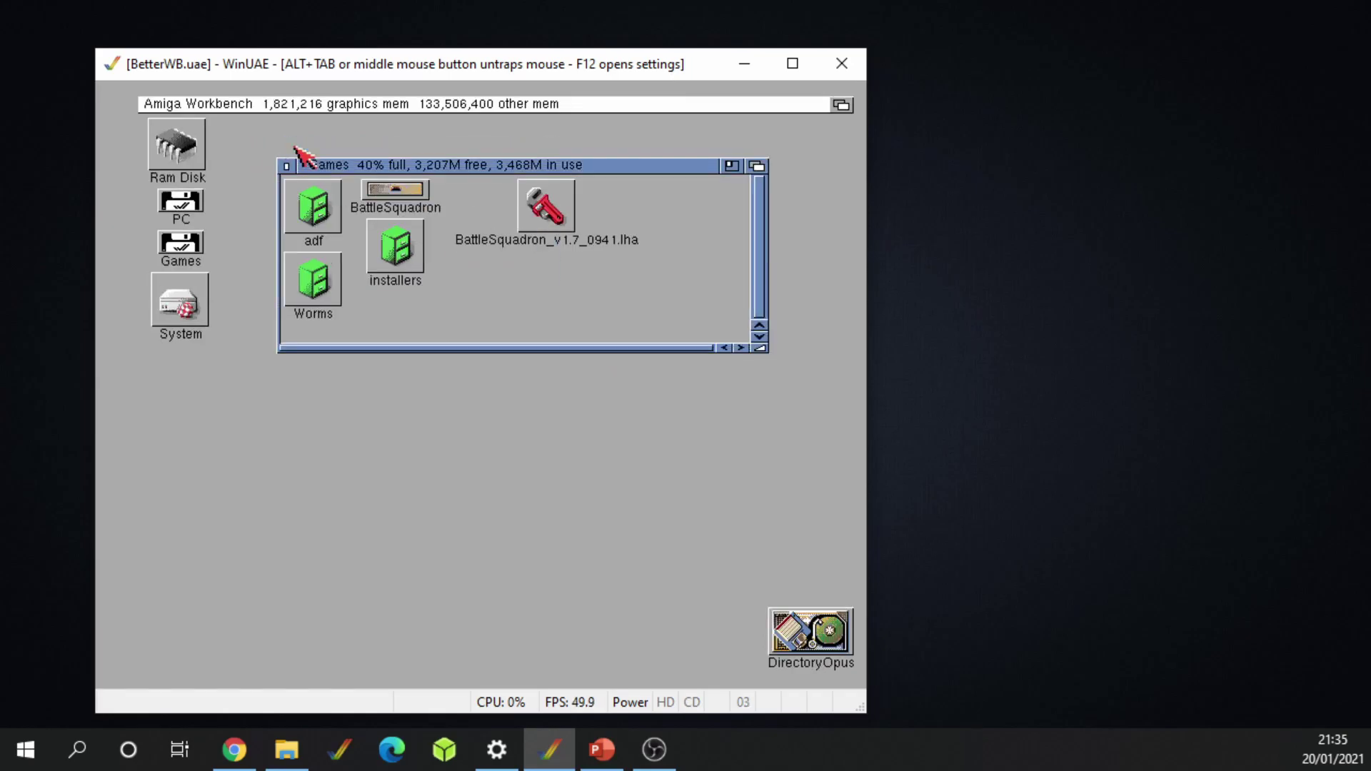
key(F12)
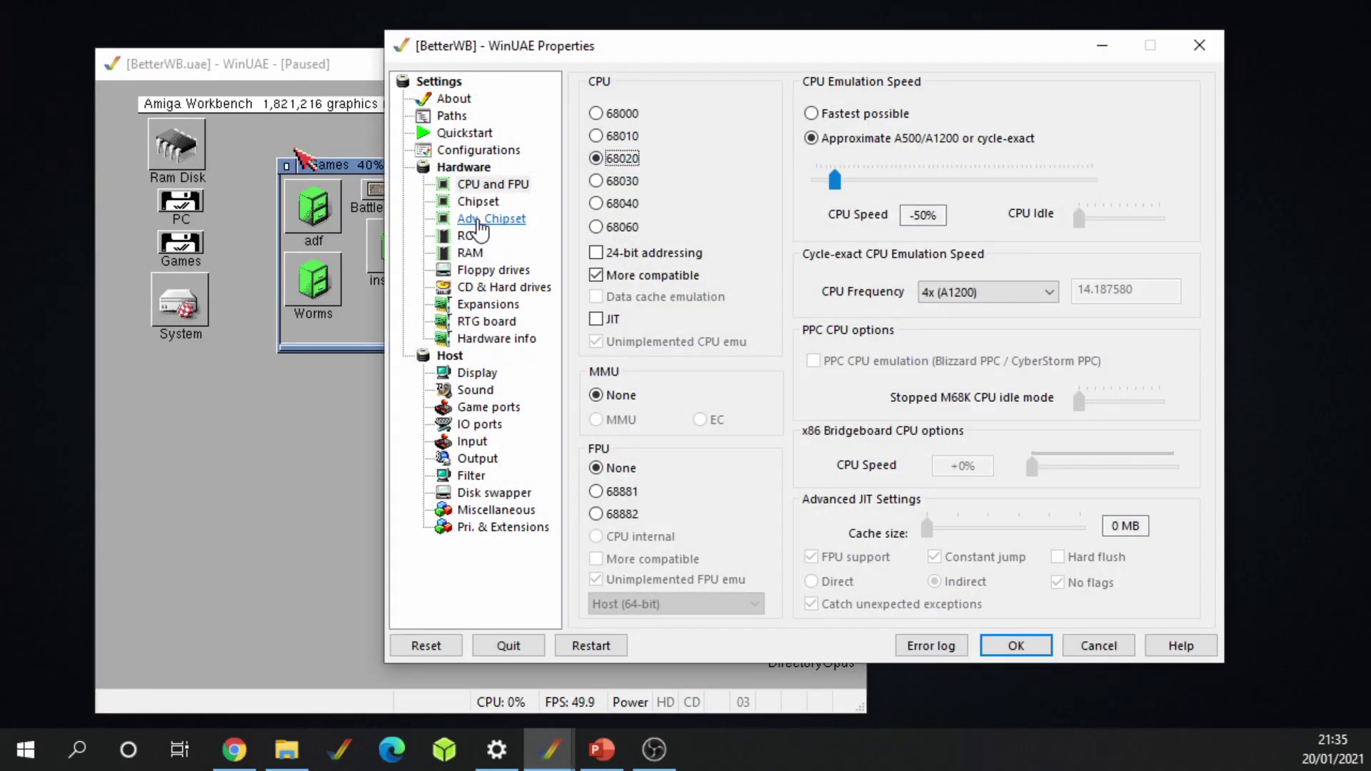
click(596, 318)
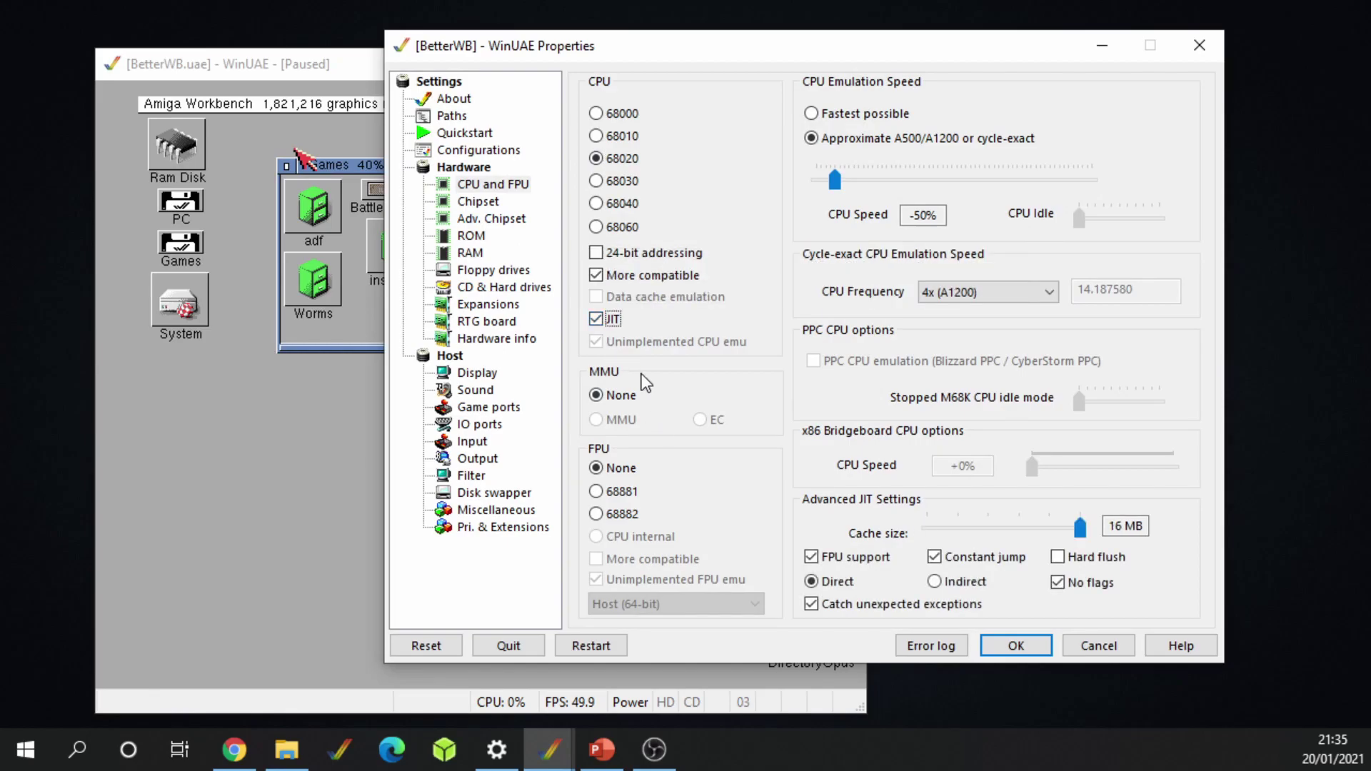
click(847, 116)
click(1017, 646)
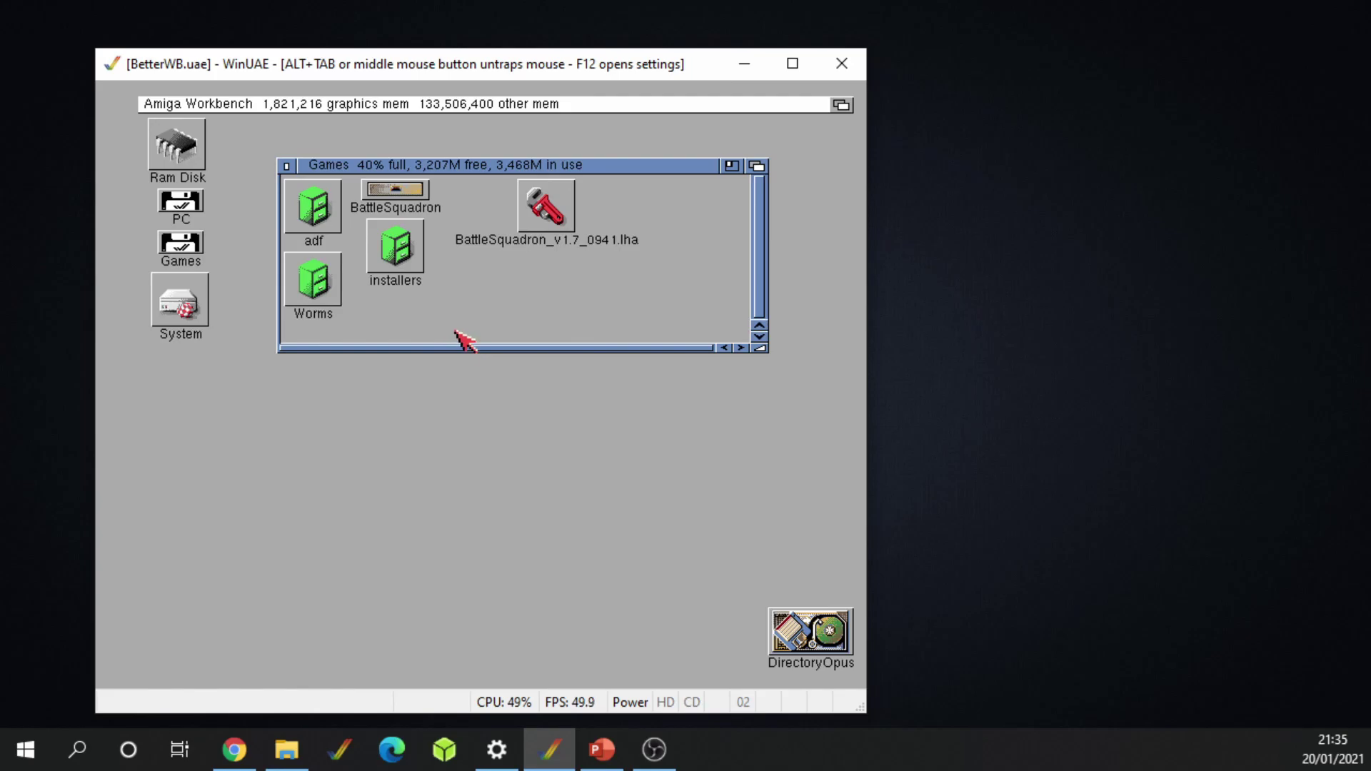
Recheck the emulator settings, then close the Games drawer
key(F12)
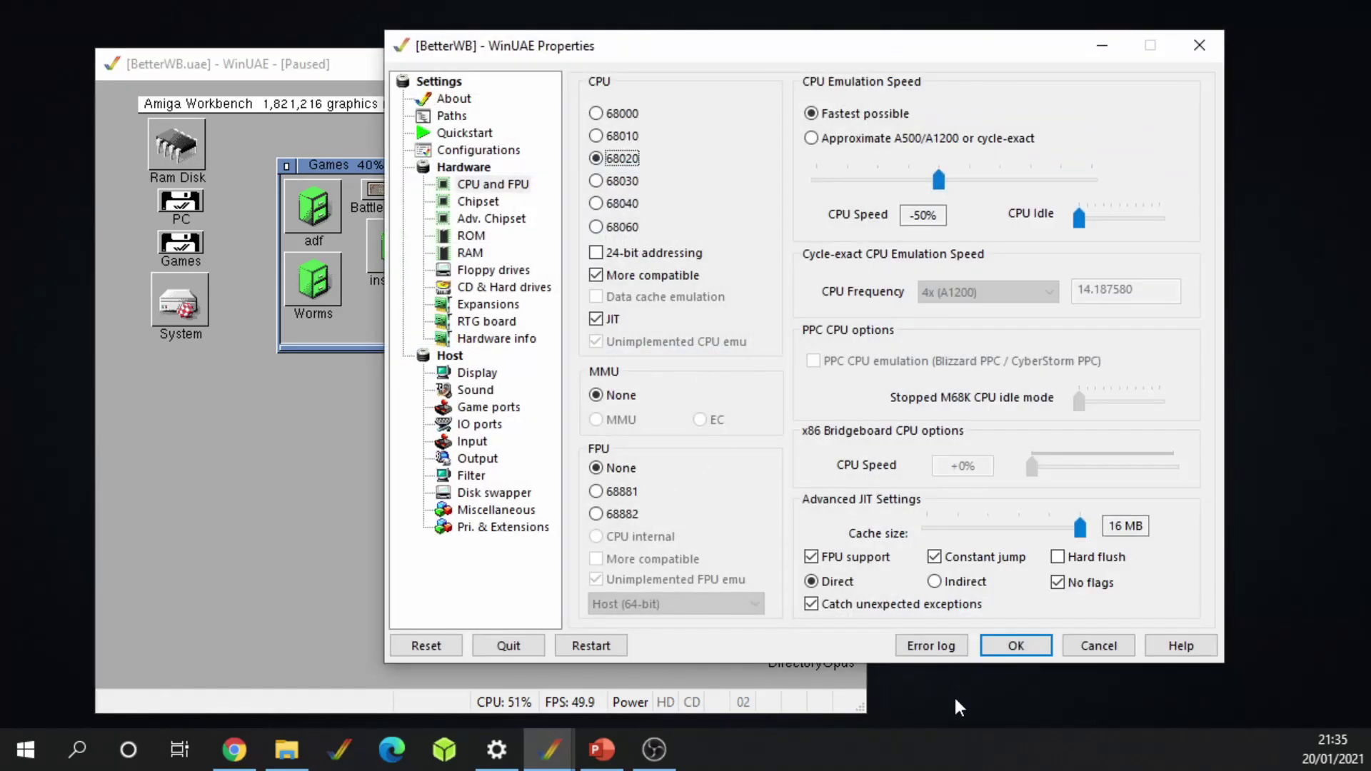
click(1010, 646)
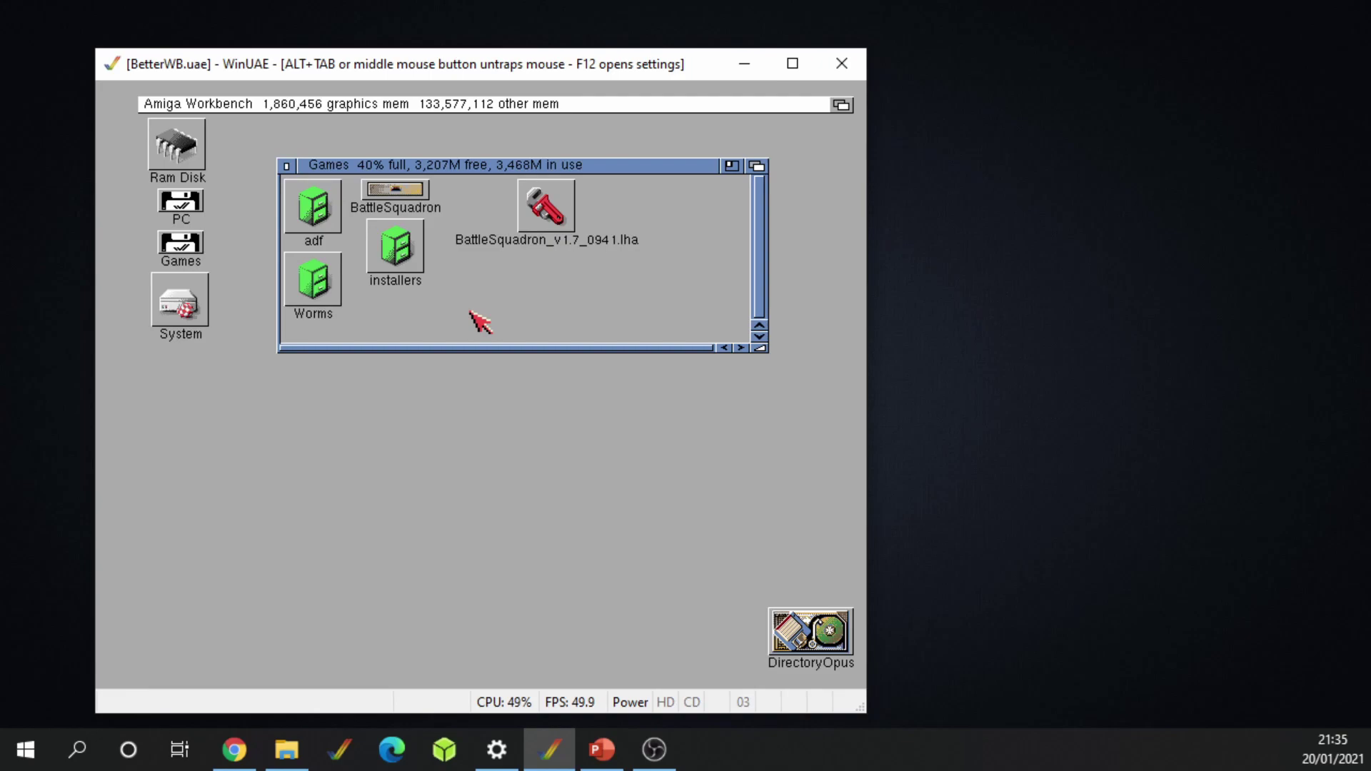
click(286, 167)
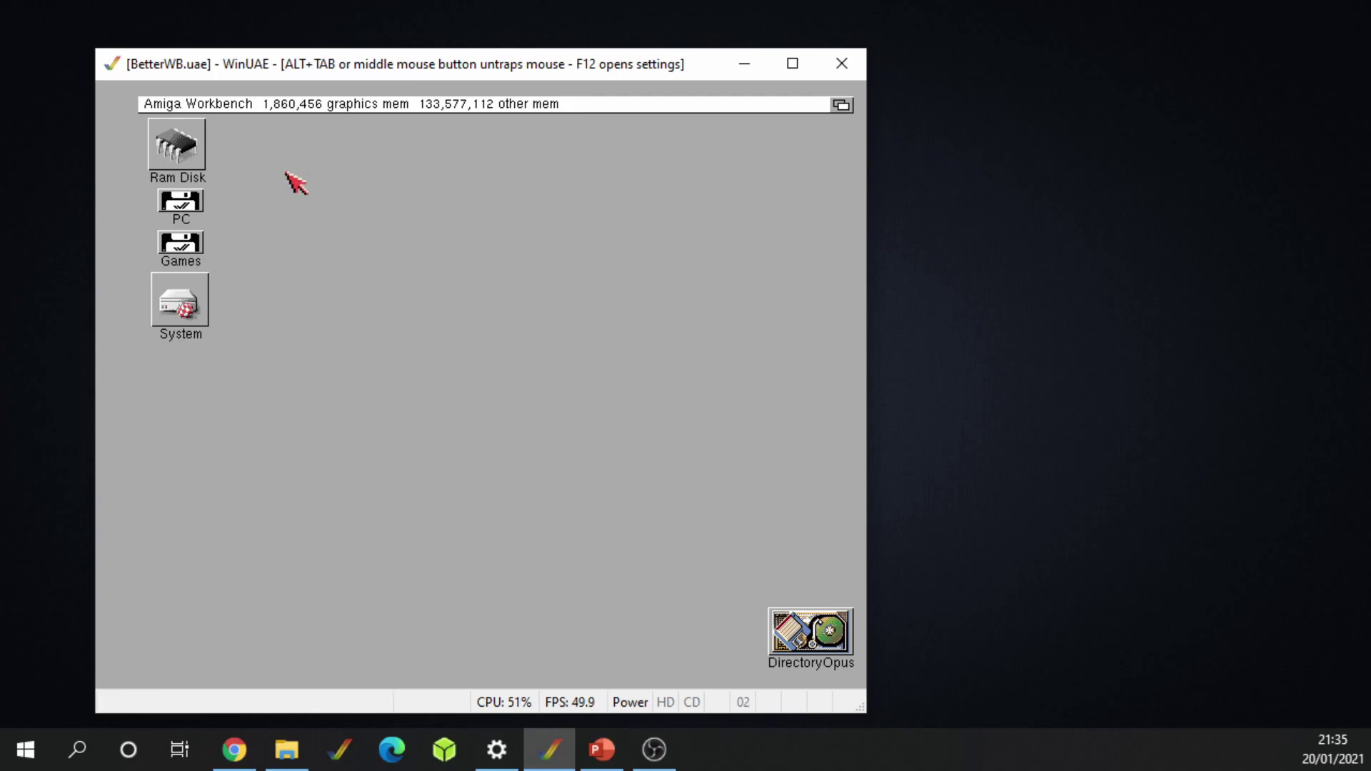
Release the mouse and place a restored D:\Amiga\WinUAE Explorer window over the emulator
middle_click(285, 172)
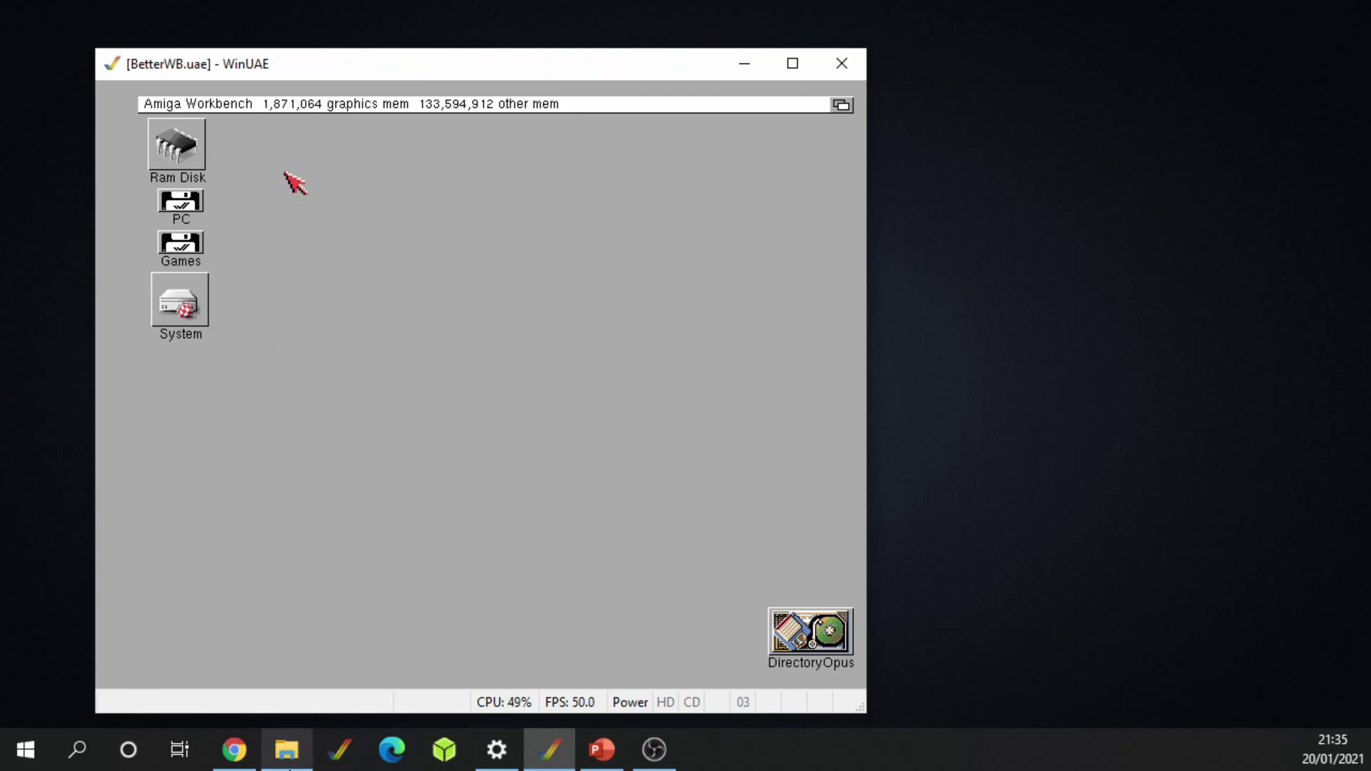
click(291, 766)
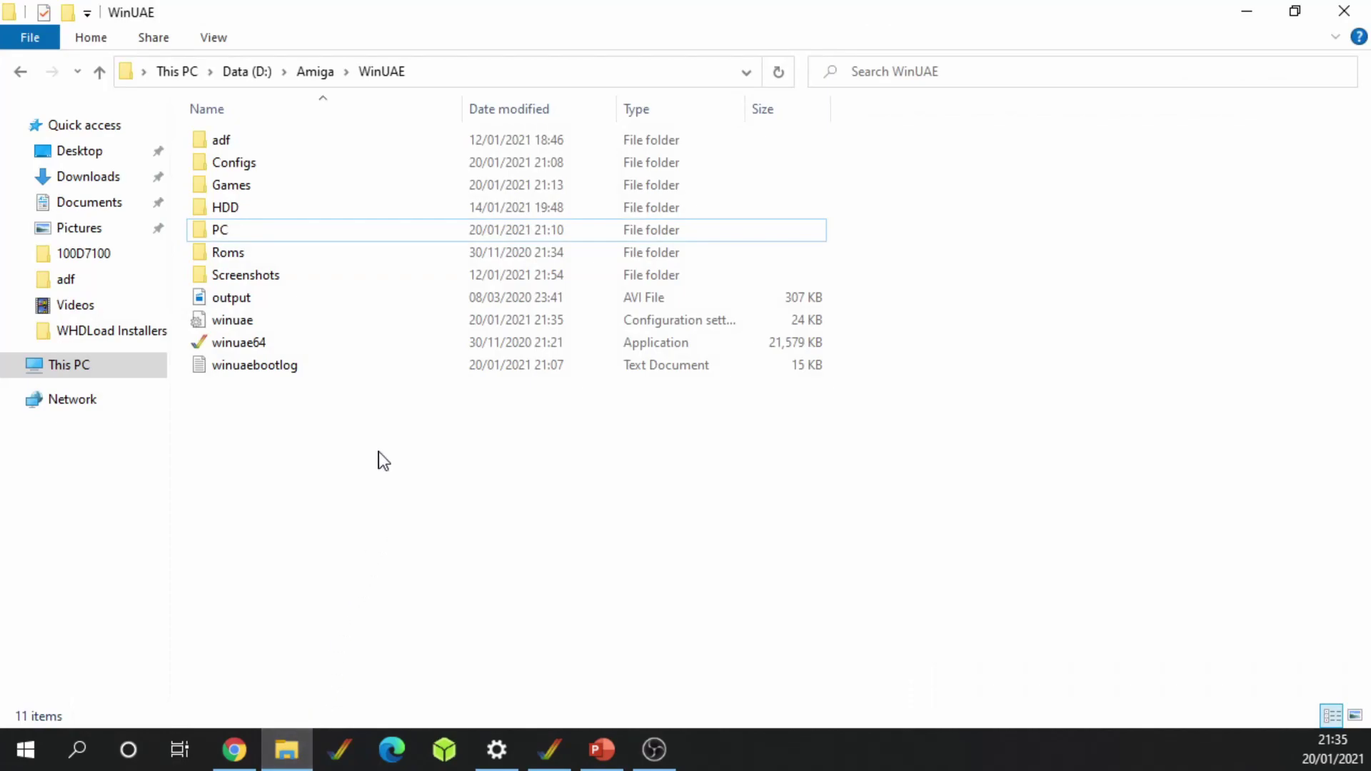
mouse_move(332, 23)
mouse_down()
mouse_move(414, 74)
mouse_move(353, 45)
mouse_move(192, 52)
mouse_move(595, 211)
mouse_up()
drag(794, 216, 410, 90)
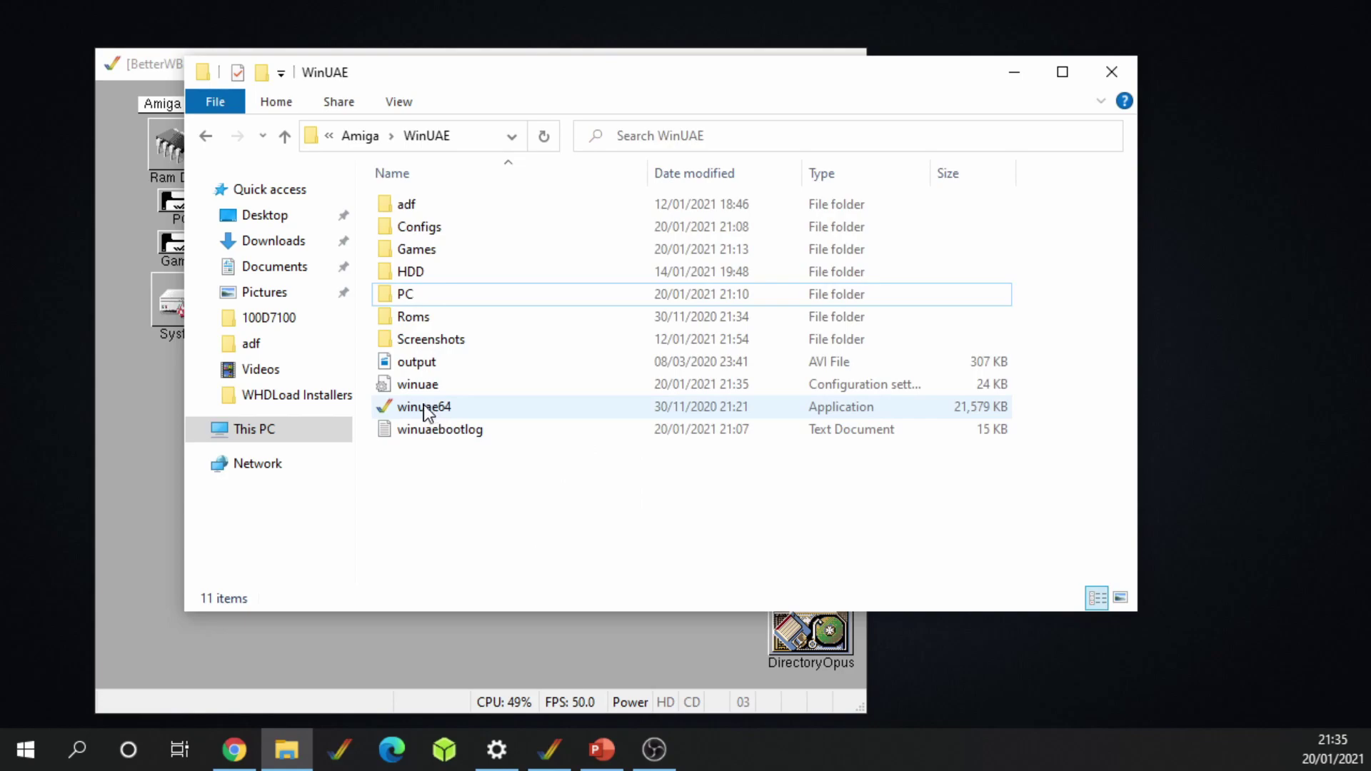
click(451, 407)
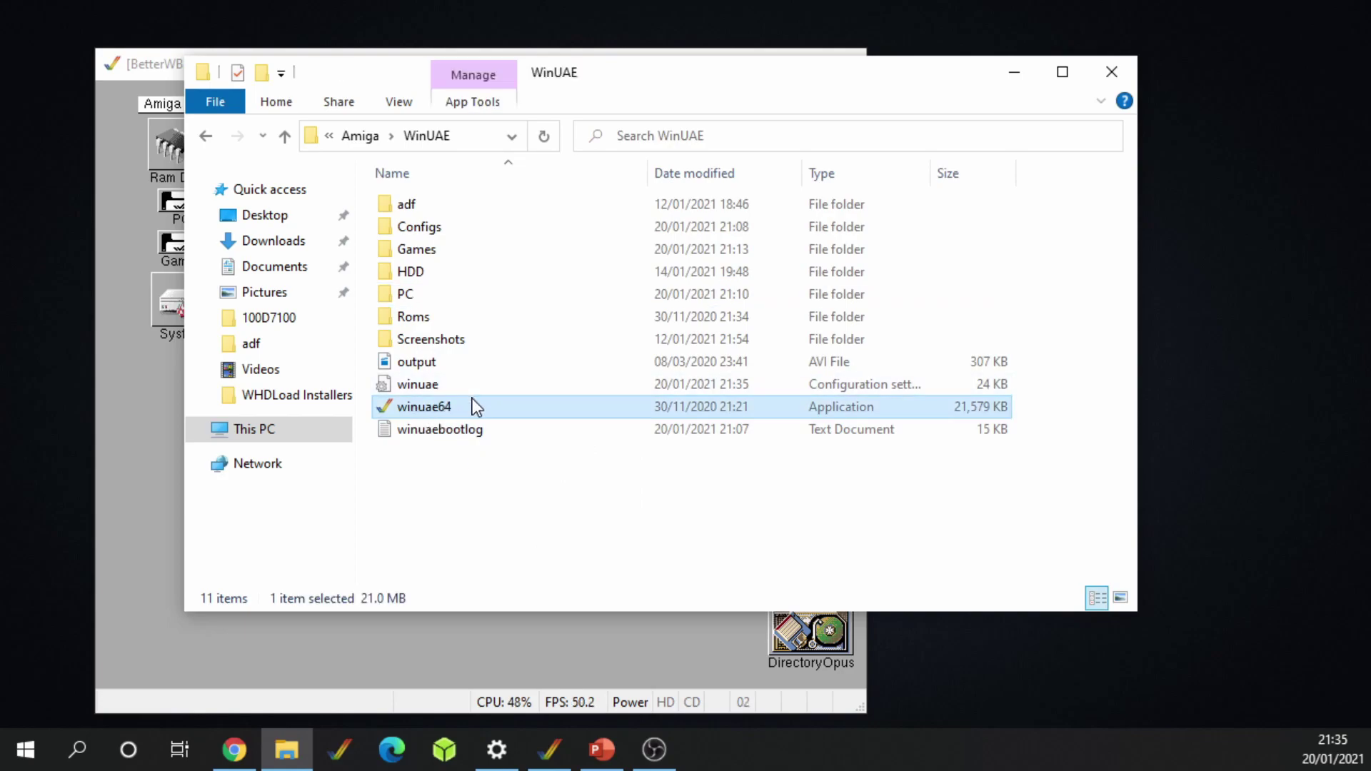
click(487, 528)
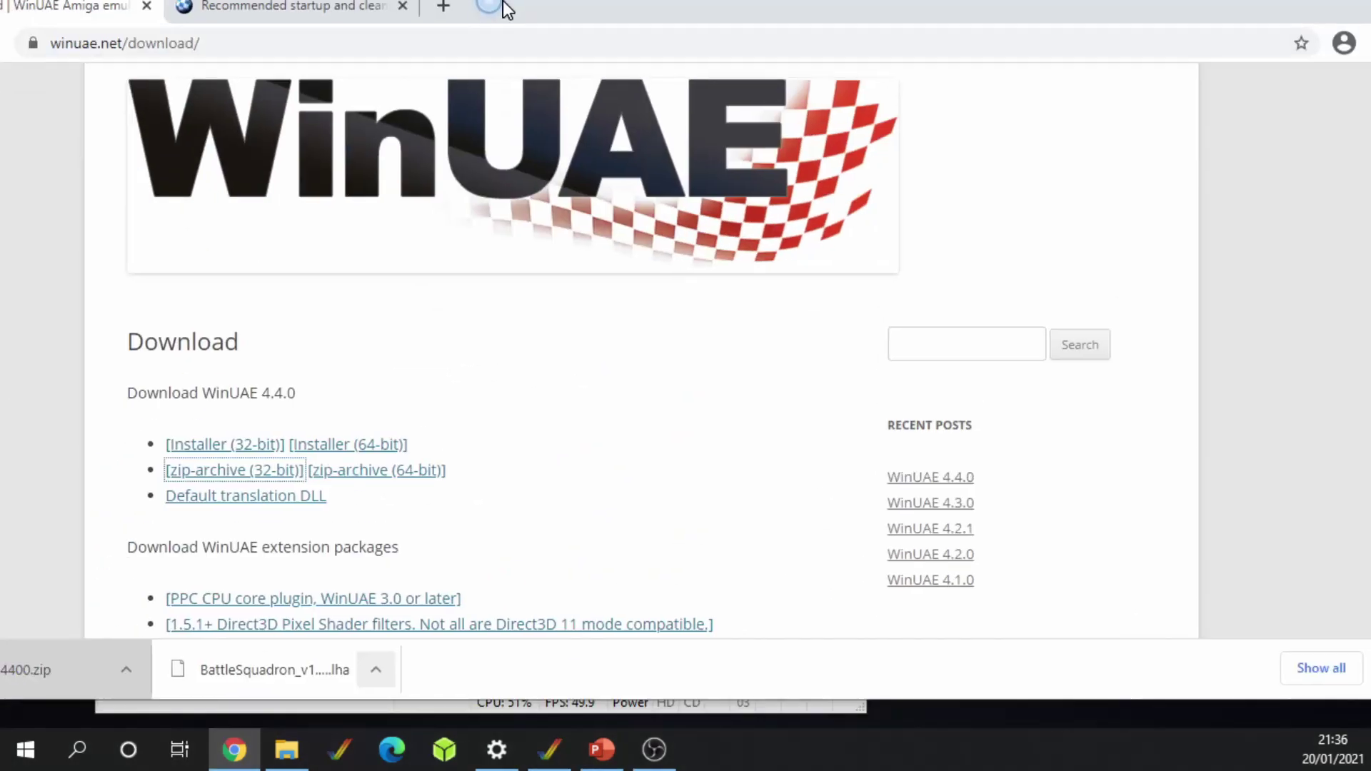
Maximise Chrome on the WinUAE 4.4.0 download page and scroll down to the download
double_click(505, 6)
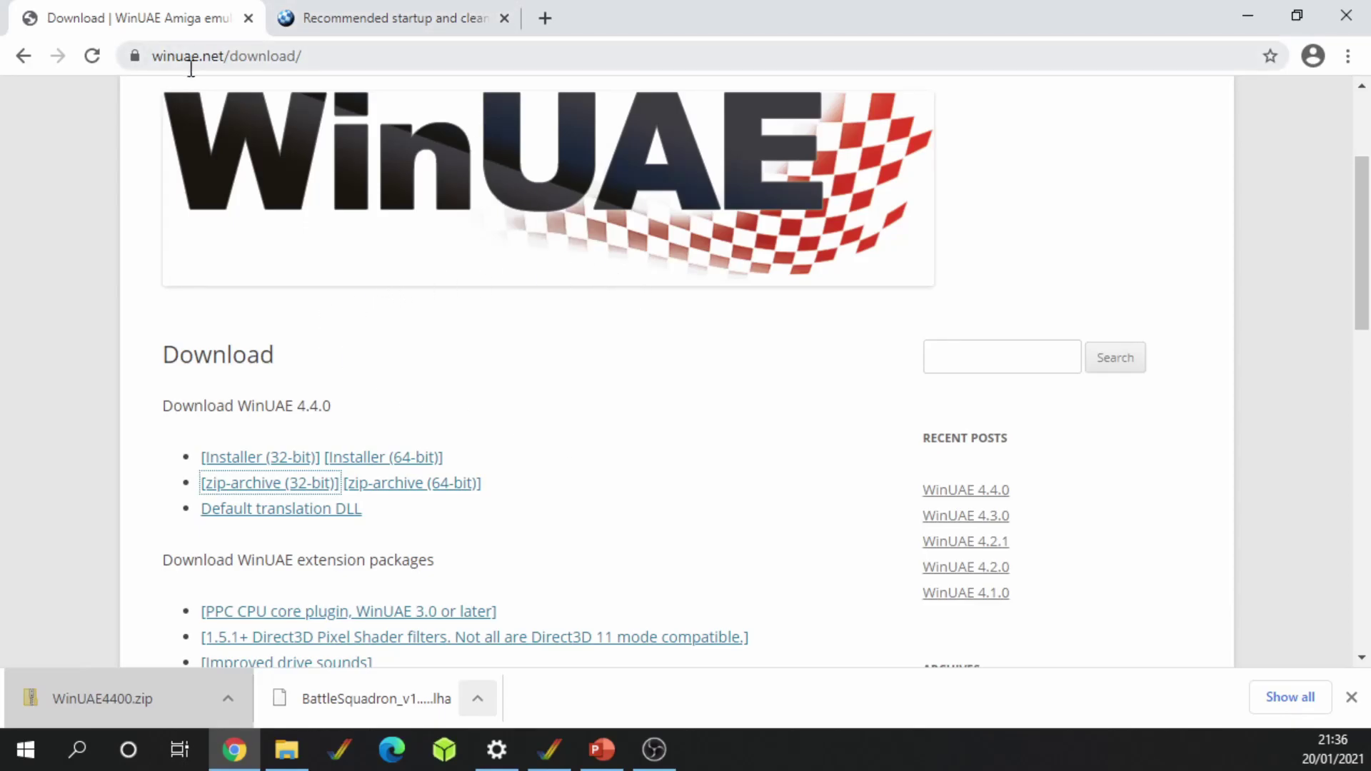
scroll(458, 422, down, 3)
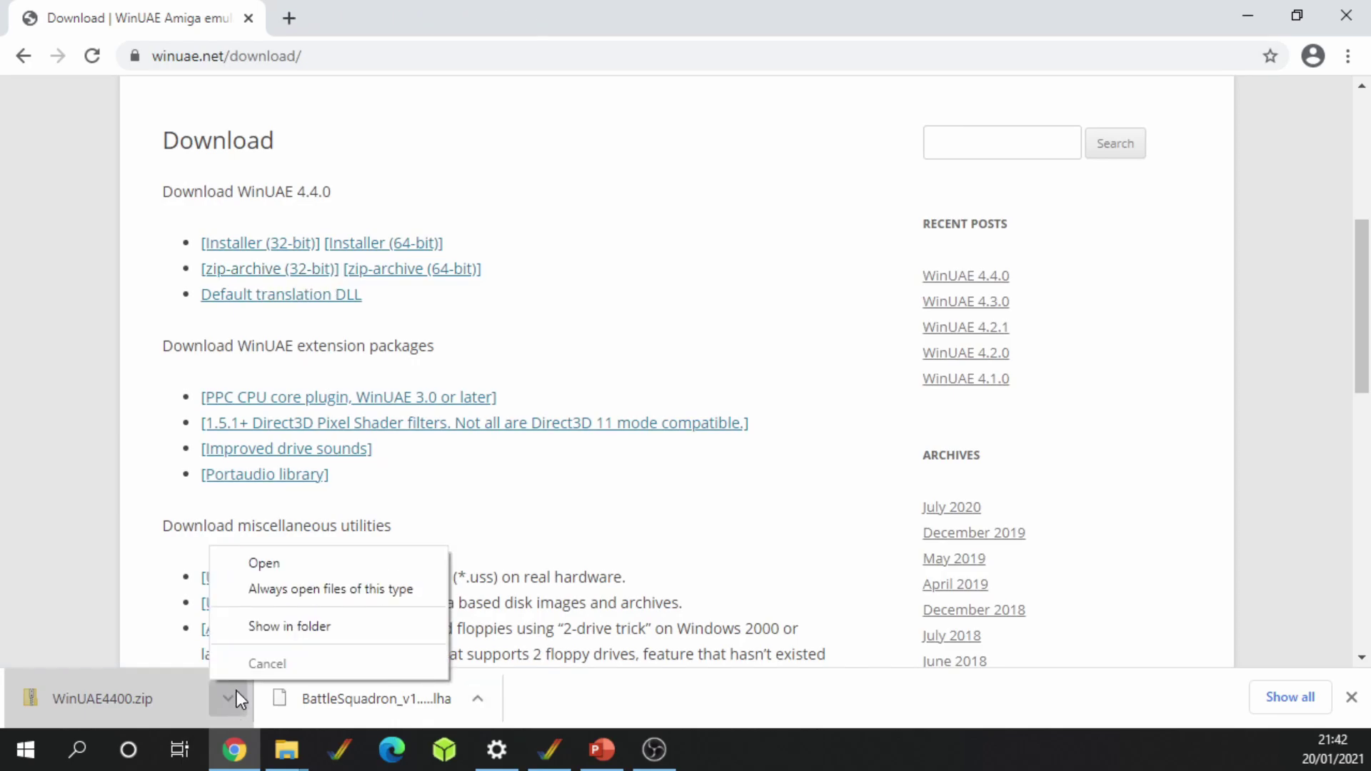
Open WinUAE4400.zip's Amiga Programs folder and copy the uae-configuration file
click(269, 628)
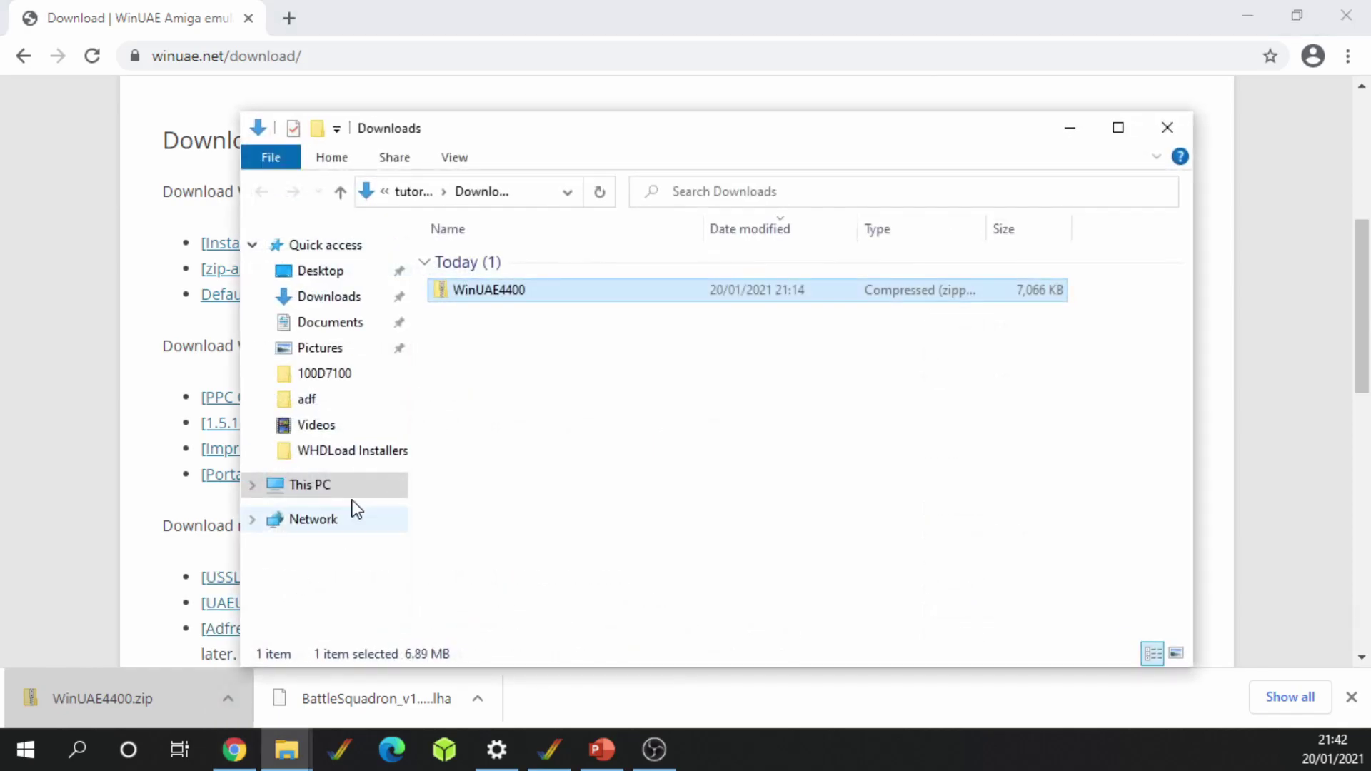
double_click(500, 295)
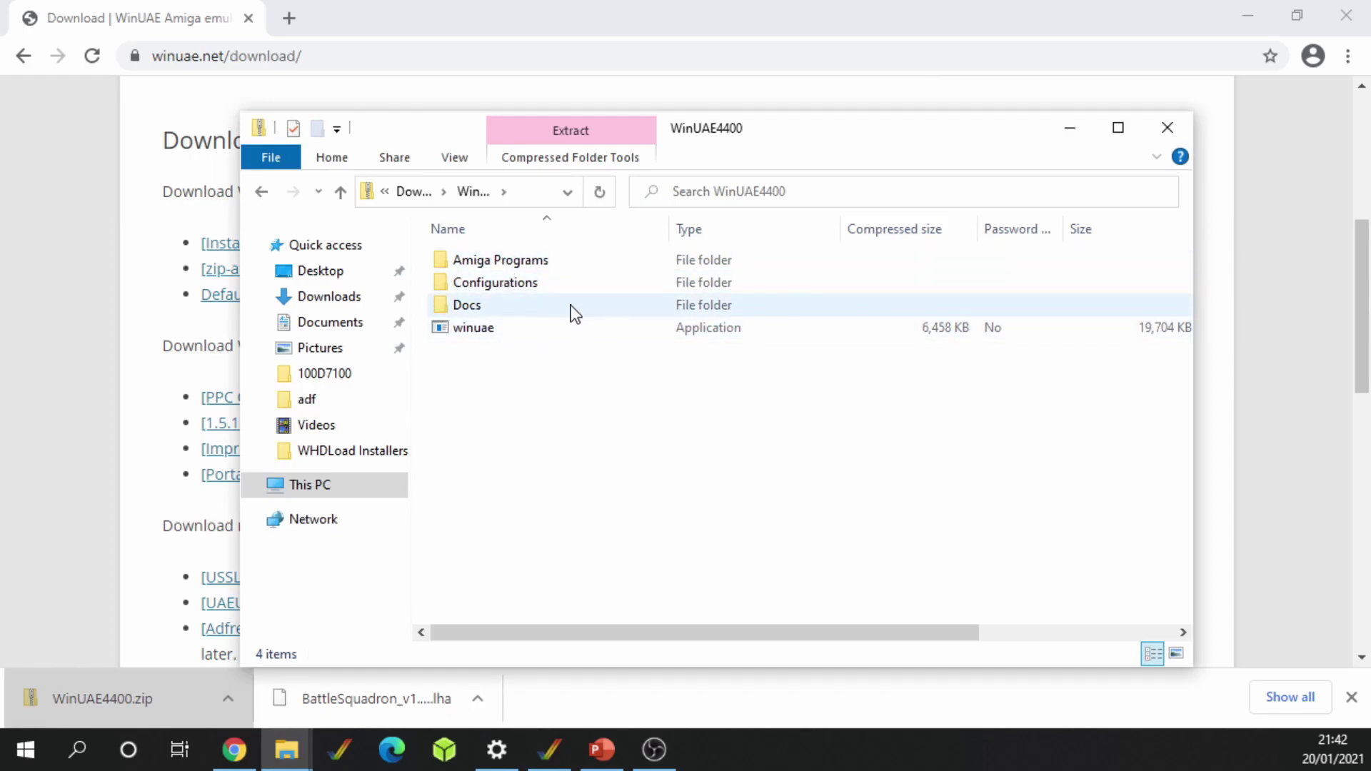
click(537, 267)
double_click(537, 268)
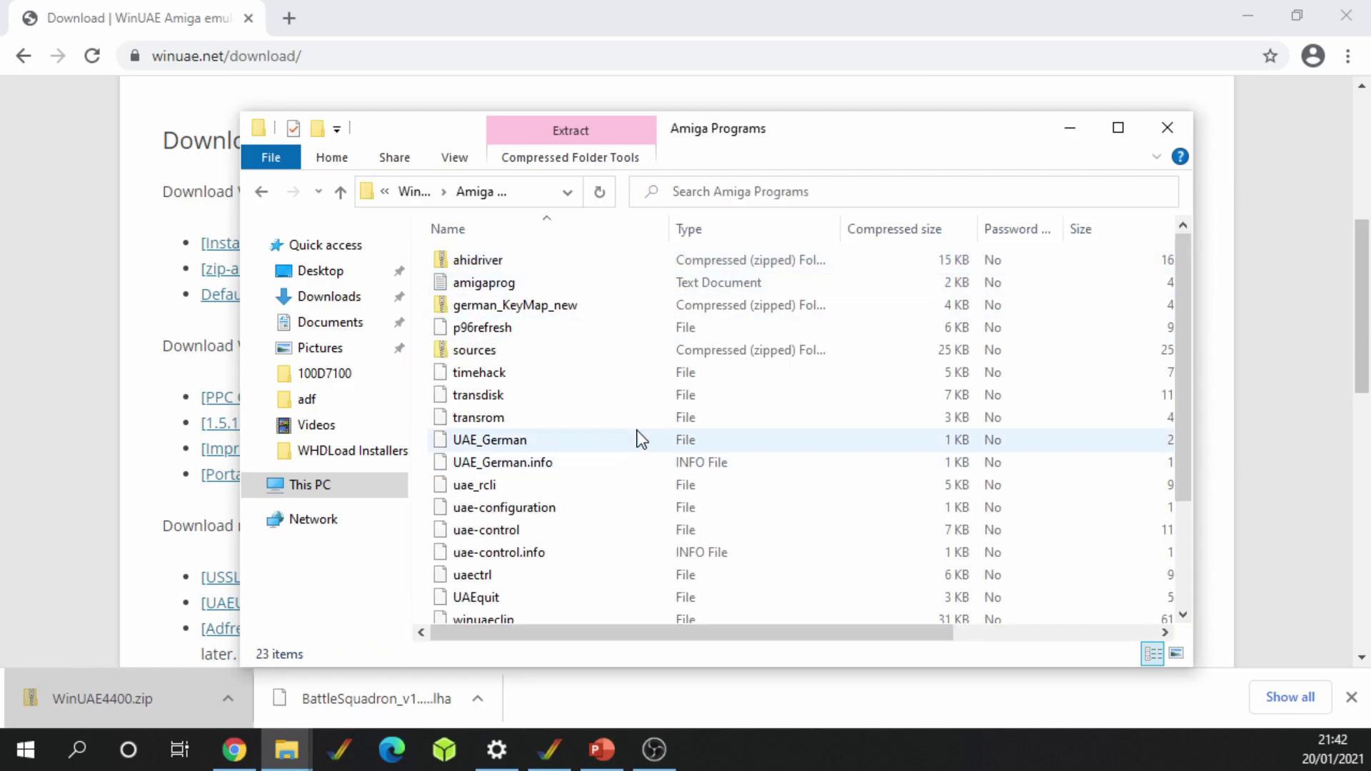
scroll(564, 300, down, 1)
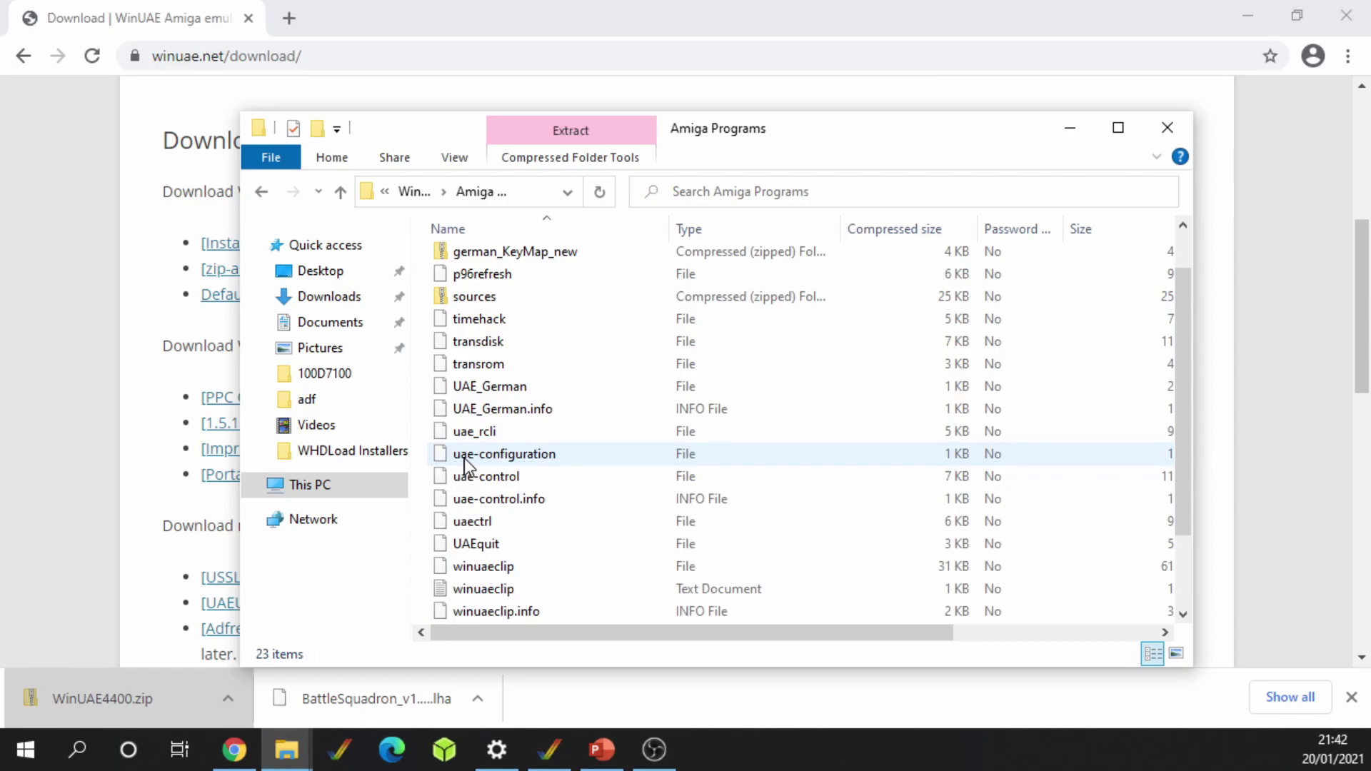
click(529, 457)
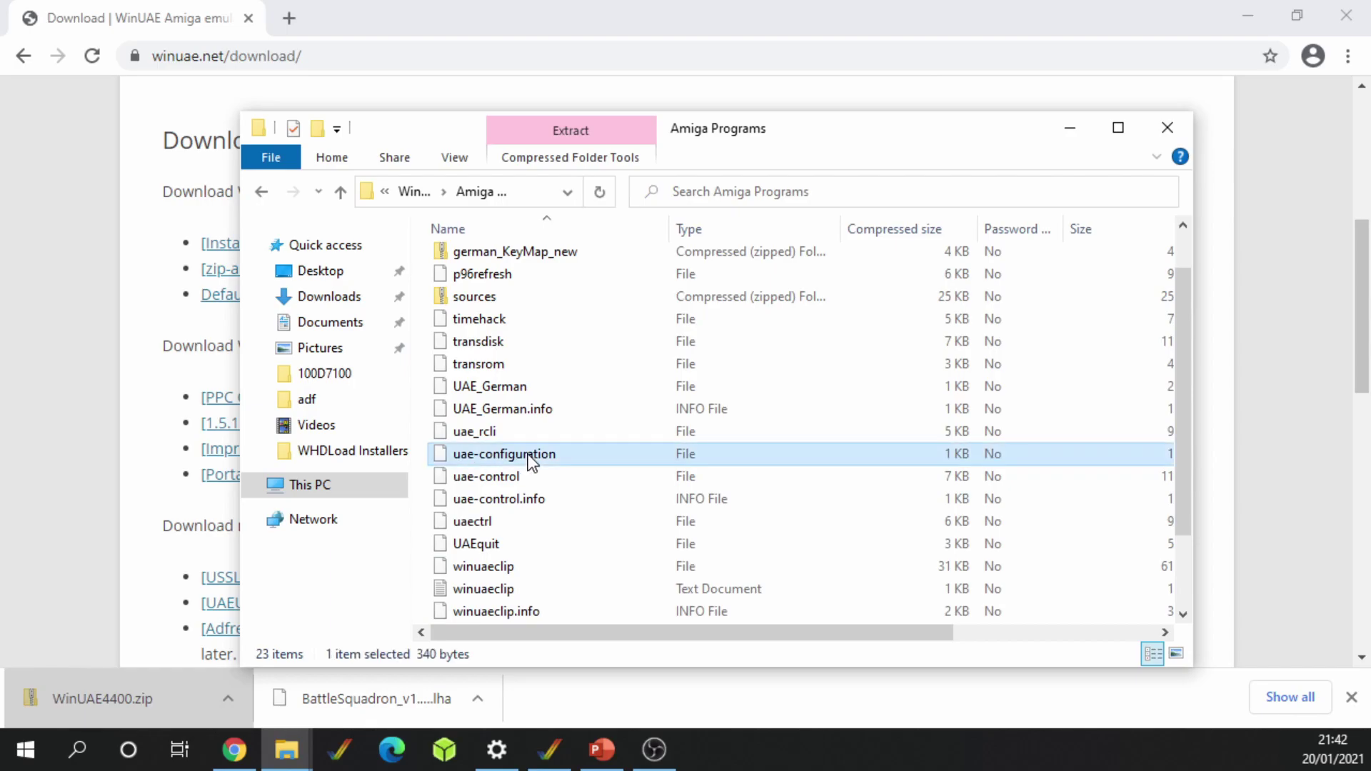
right_click(529, 463)
click(587, 528)
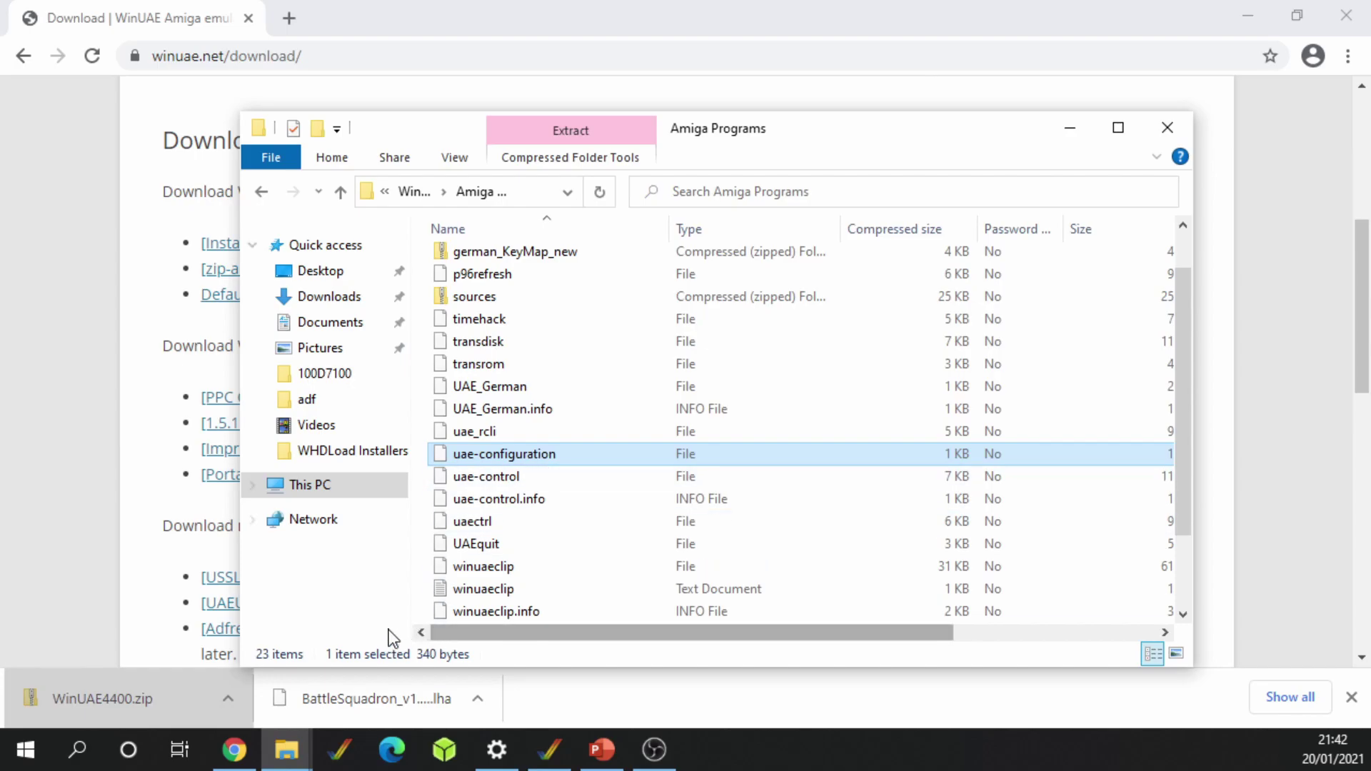
Put uae-configuration into the WinUAE\PC folder and return to the emulated Workbench
click(309, 399)
click(417, 191)
click(411, 192)
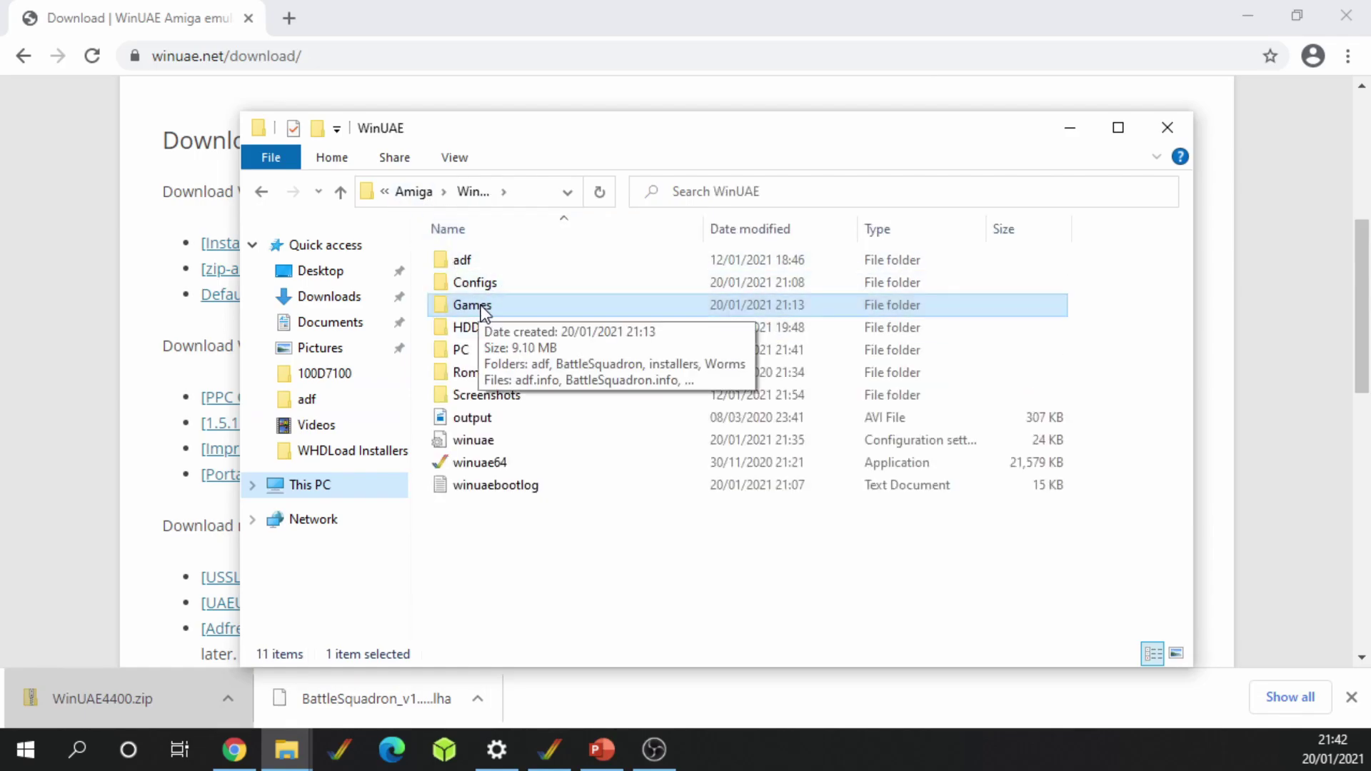
double_click(474, 350)
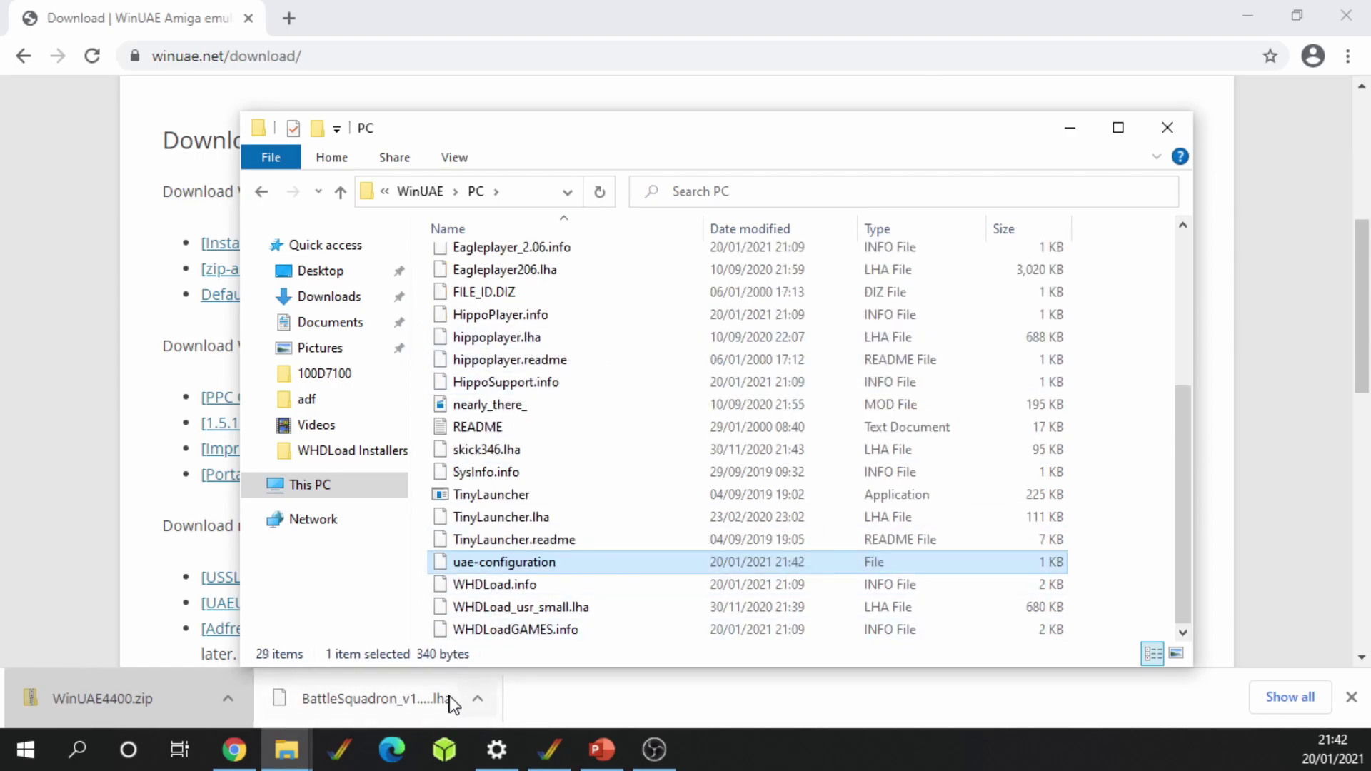
click(552, 751)
click(546, 662)
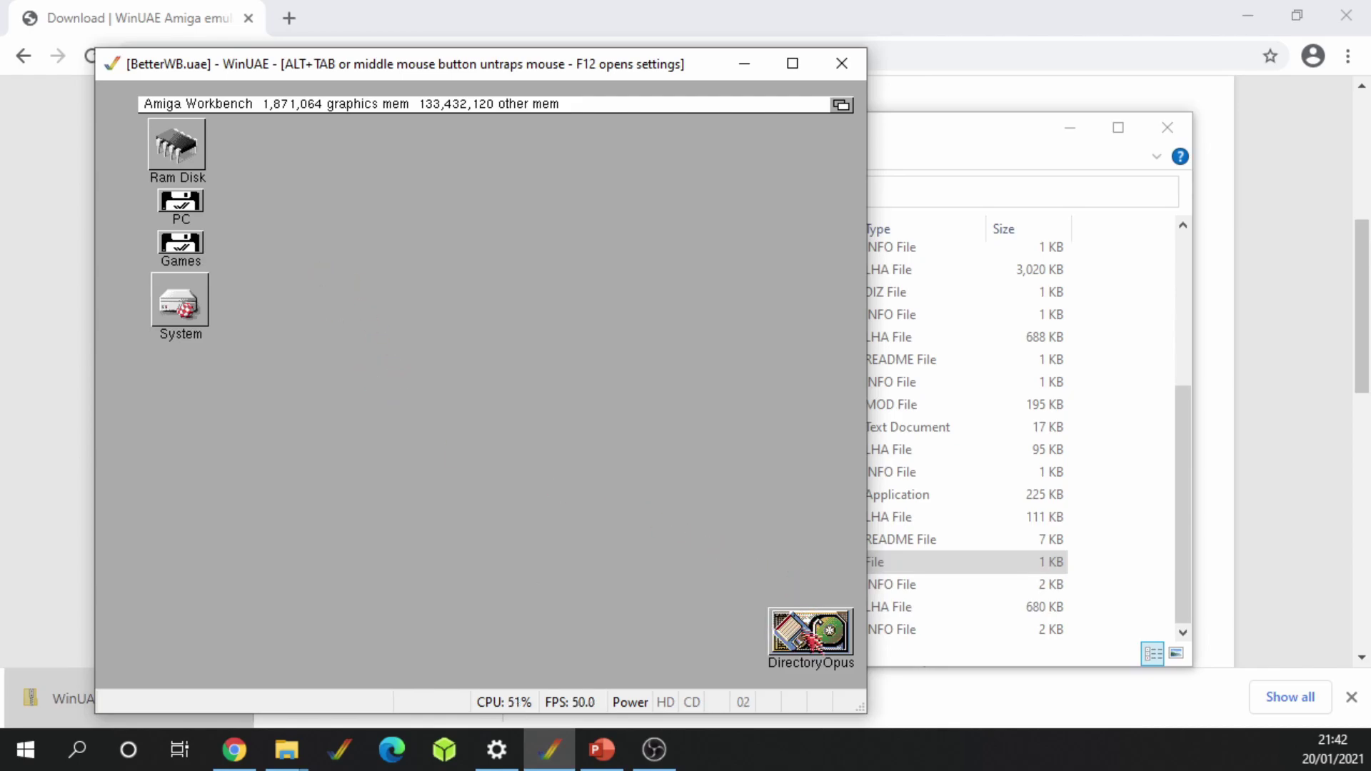
Launch Directory Opus with PC0: listed on the left and DH0:C on the right
click(807, 629)
double_click(810, 632)
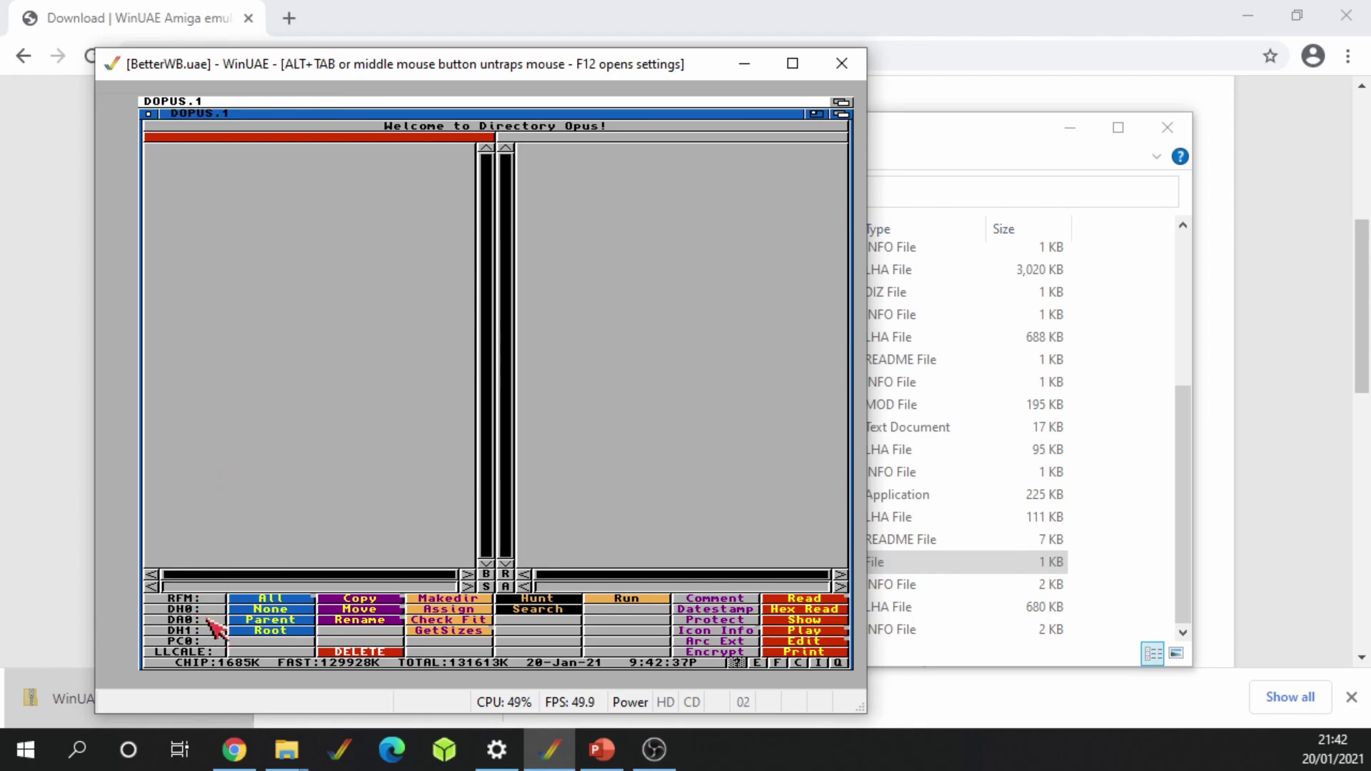
click(187, 641)
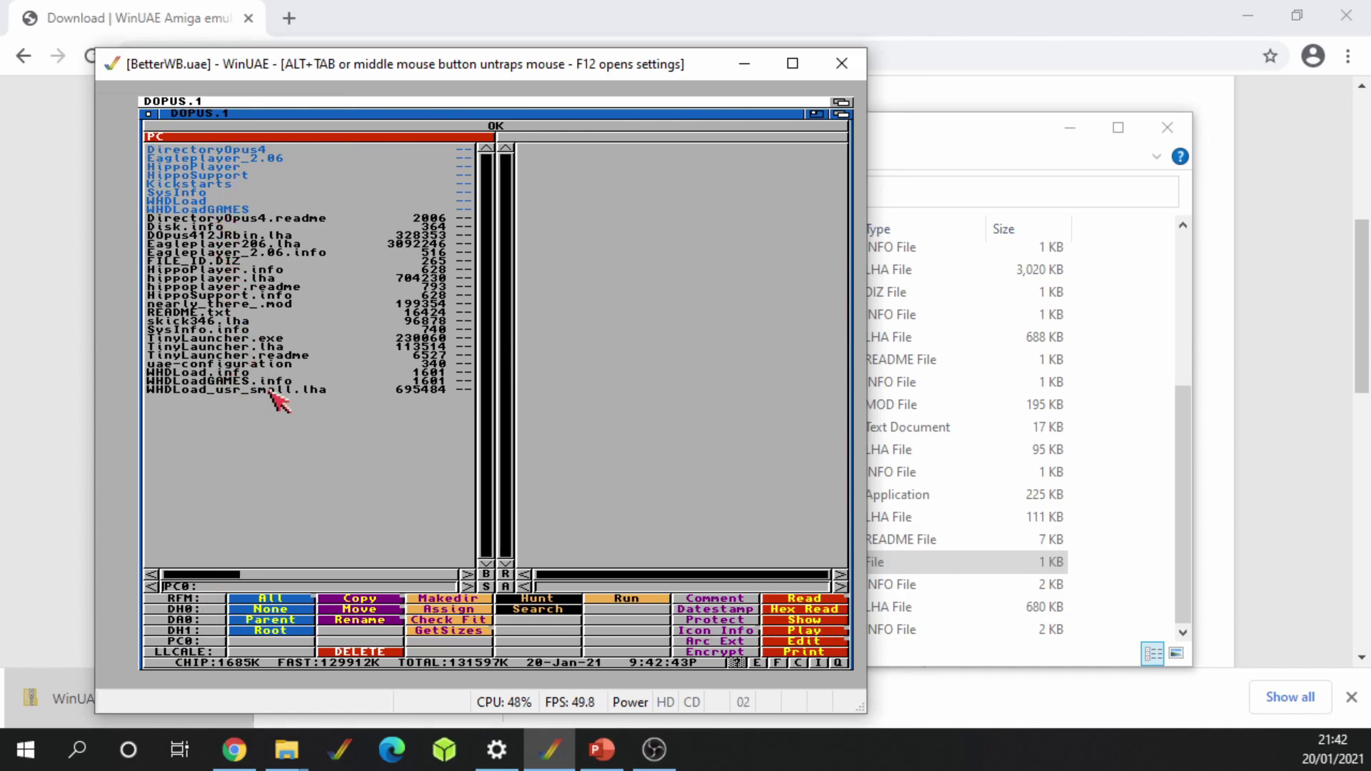
click(537, 142)
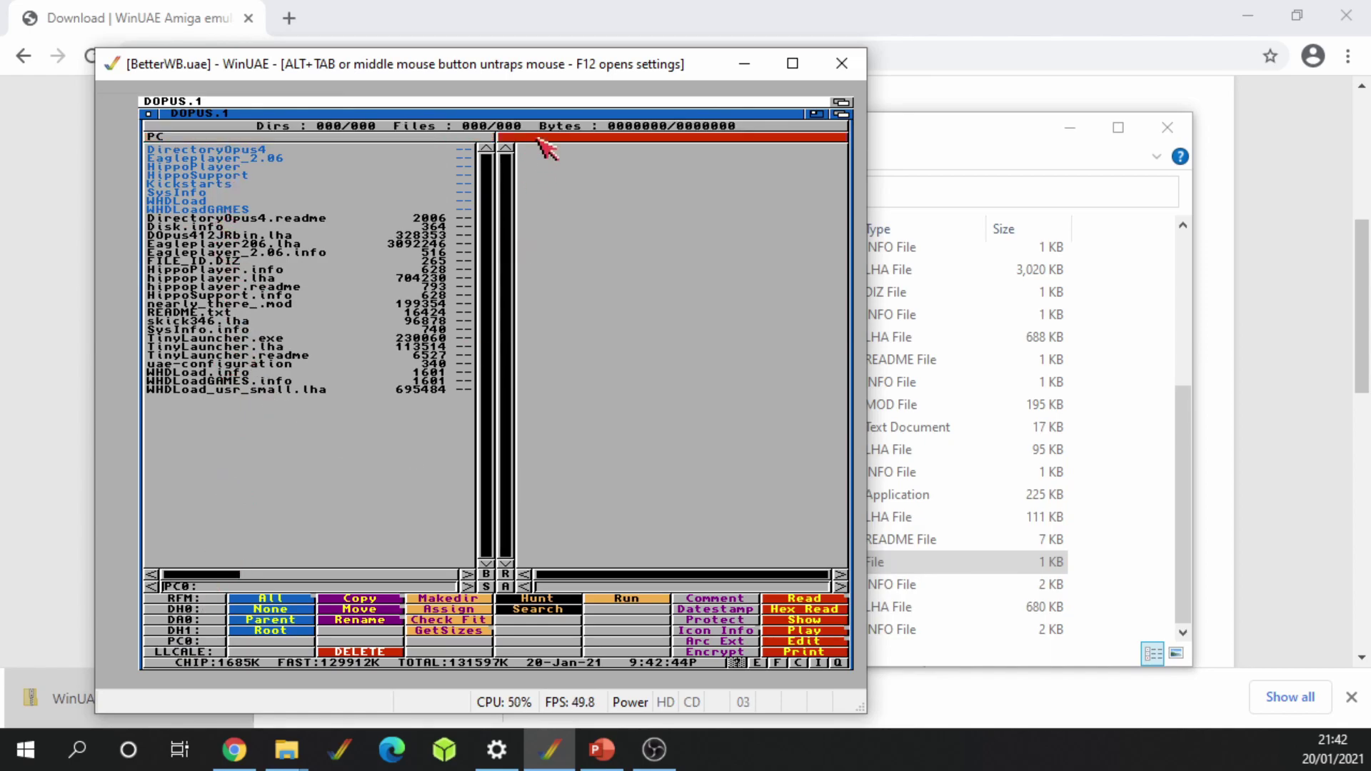
click(198, 610)
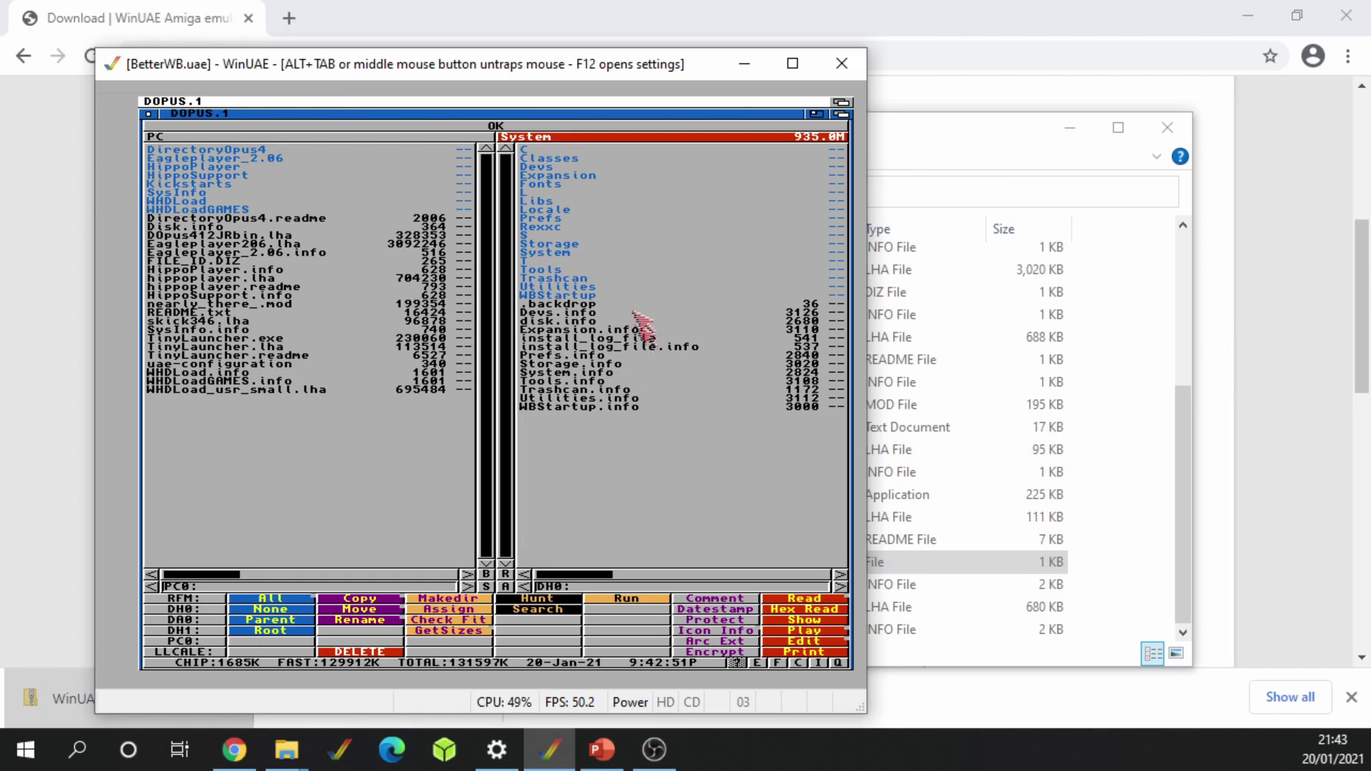
click(536, 151)
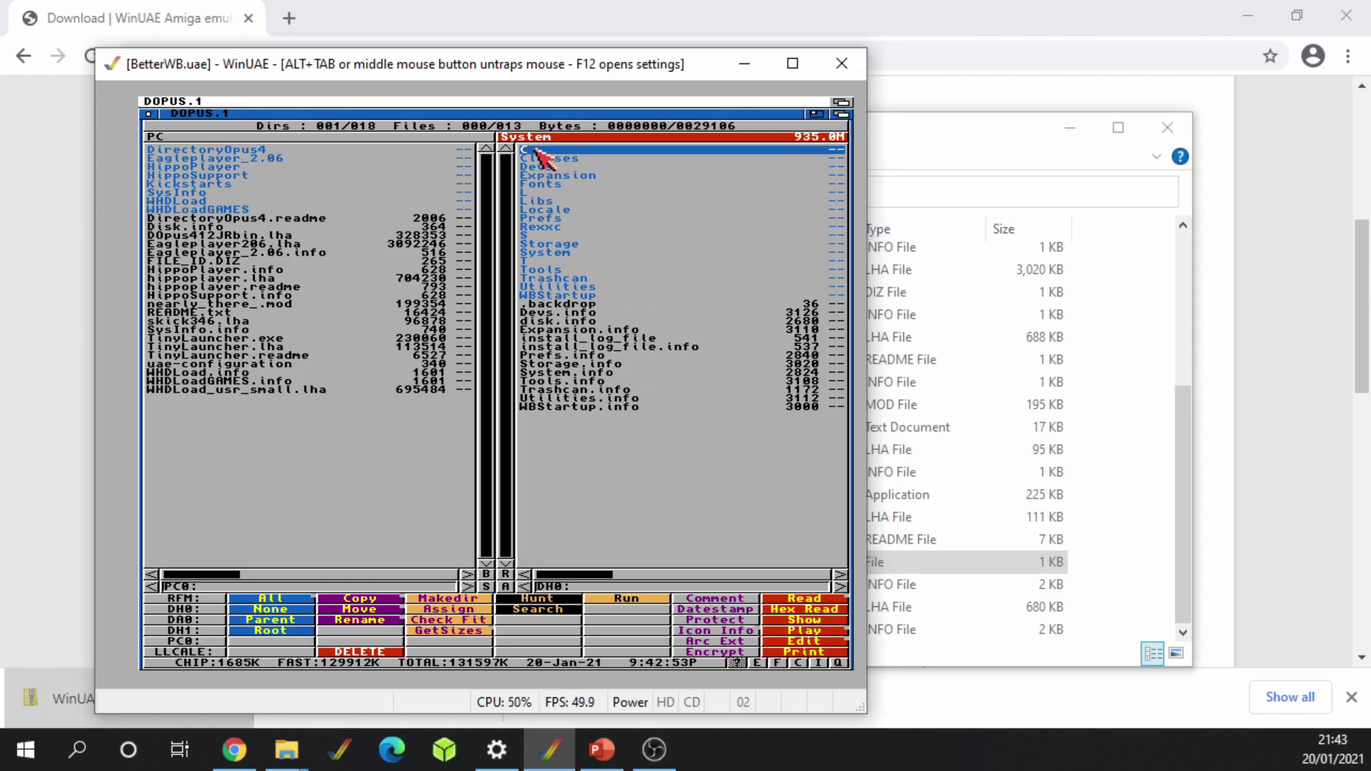
double_click(535, 151)
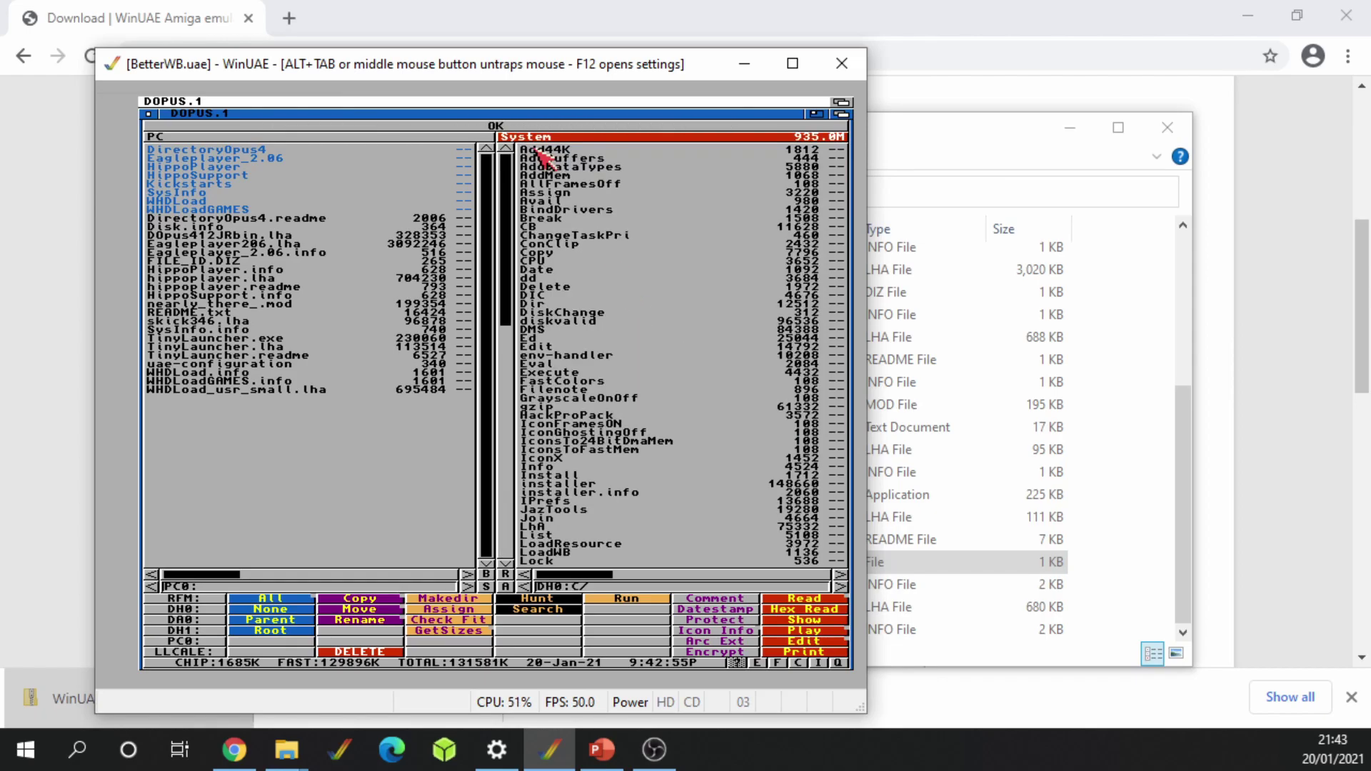
Copy uae-configuration from PC into the C directory, then quit Directory Opus
click(394, 140)
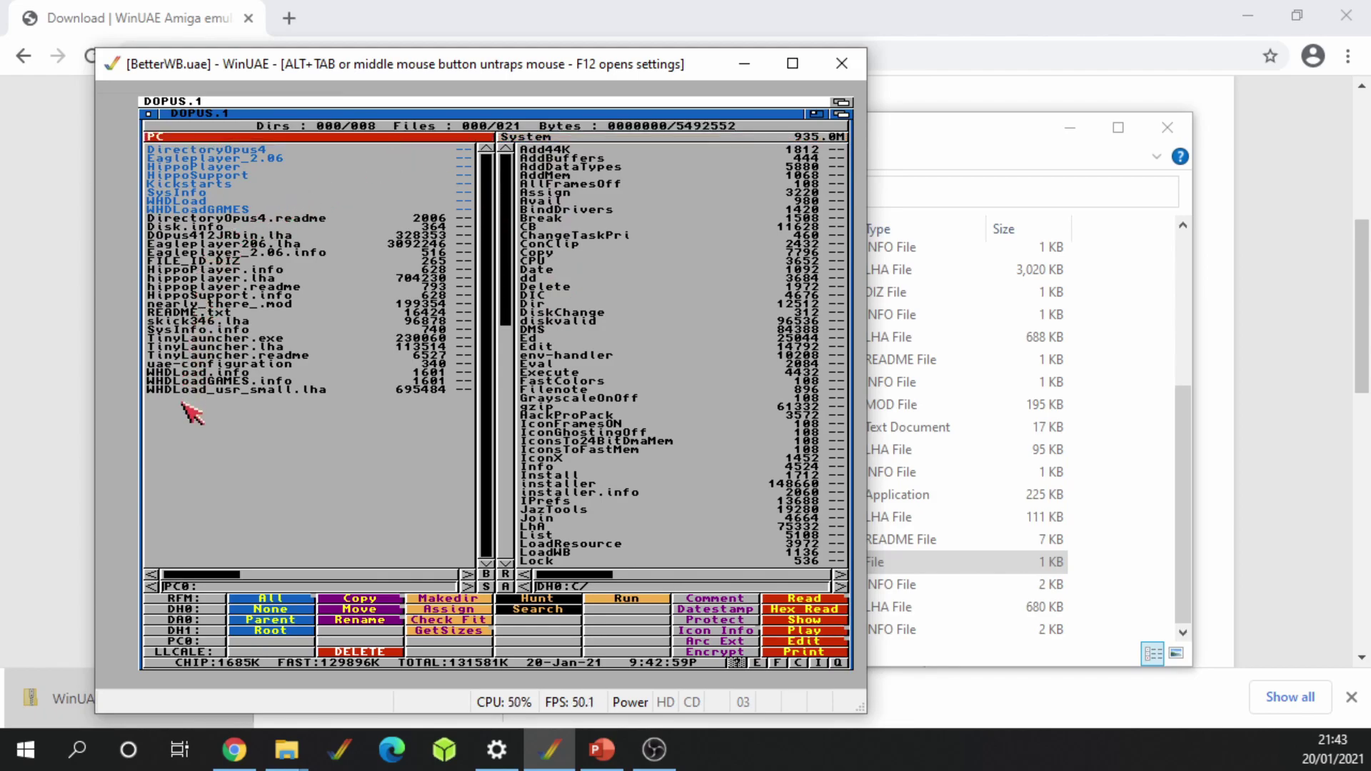
click(168, 366)
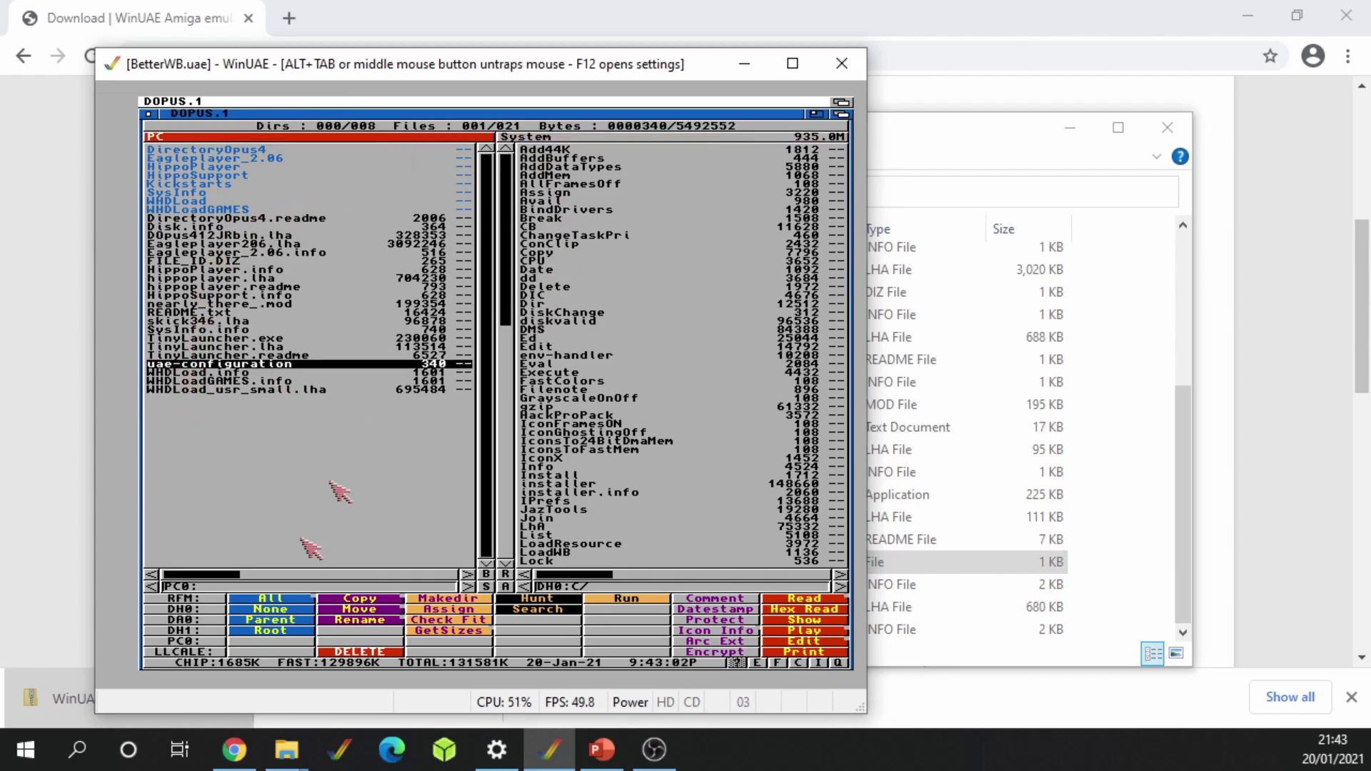
click(373, 602)
click(510, 296)
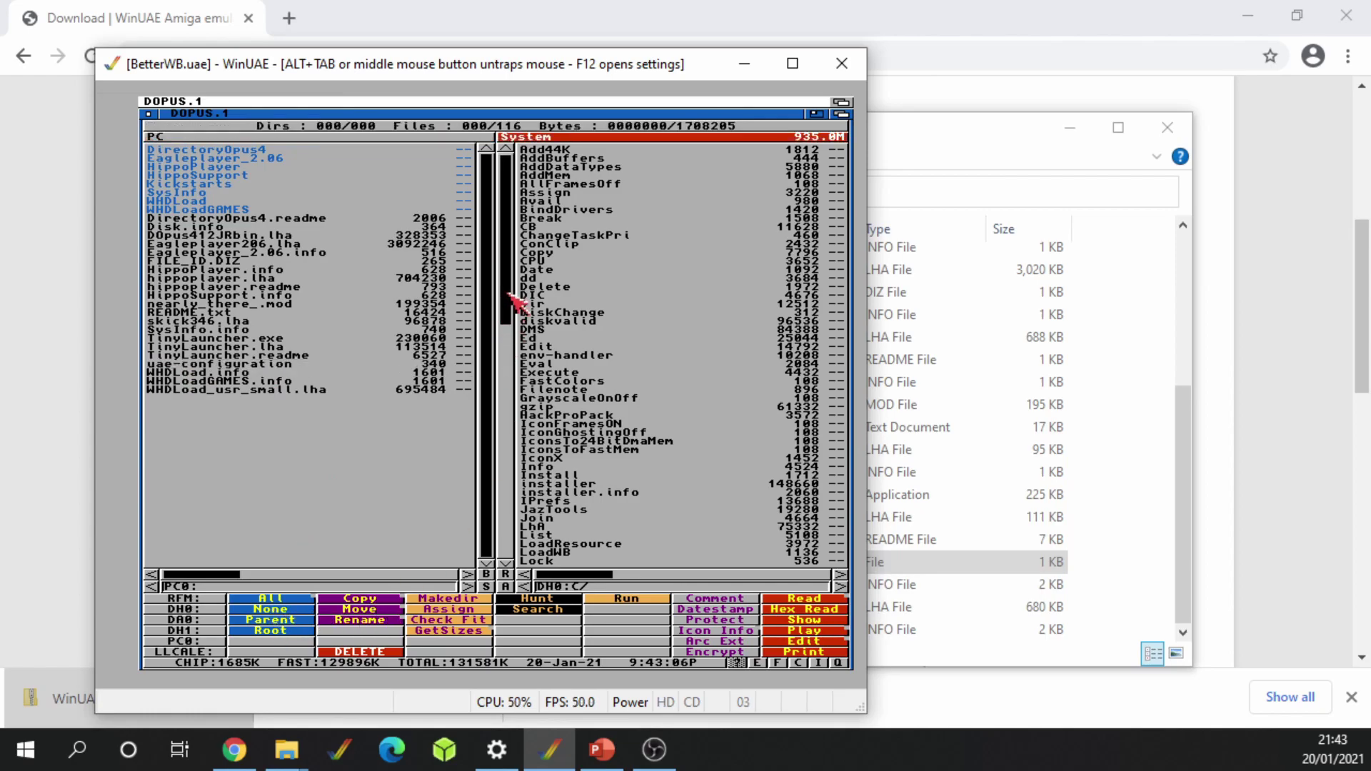
drag(509, 294, 500, 554)
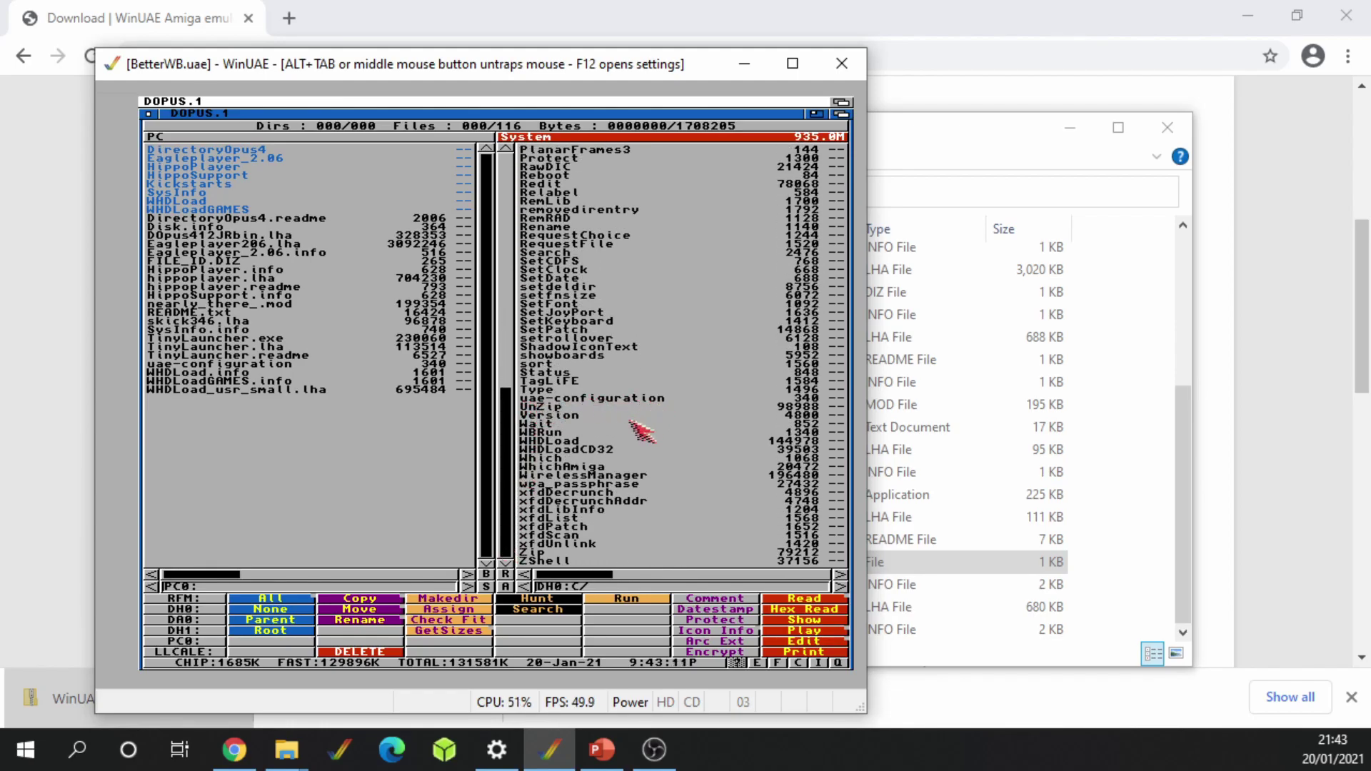
click(148, 114)
click(375, 402)
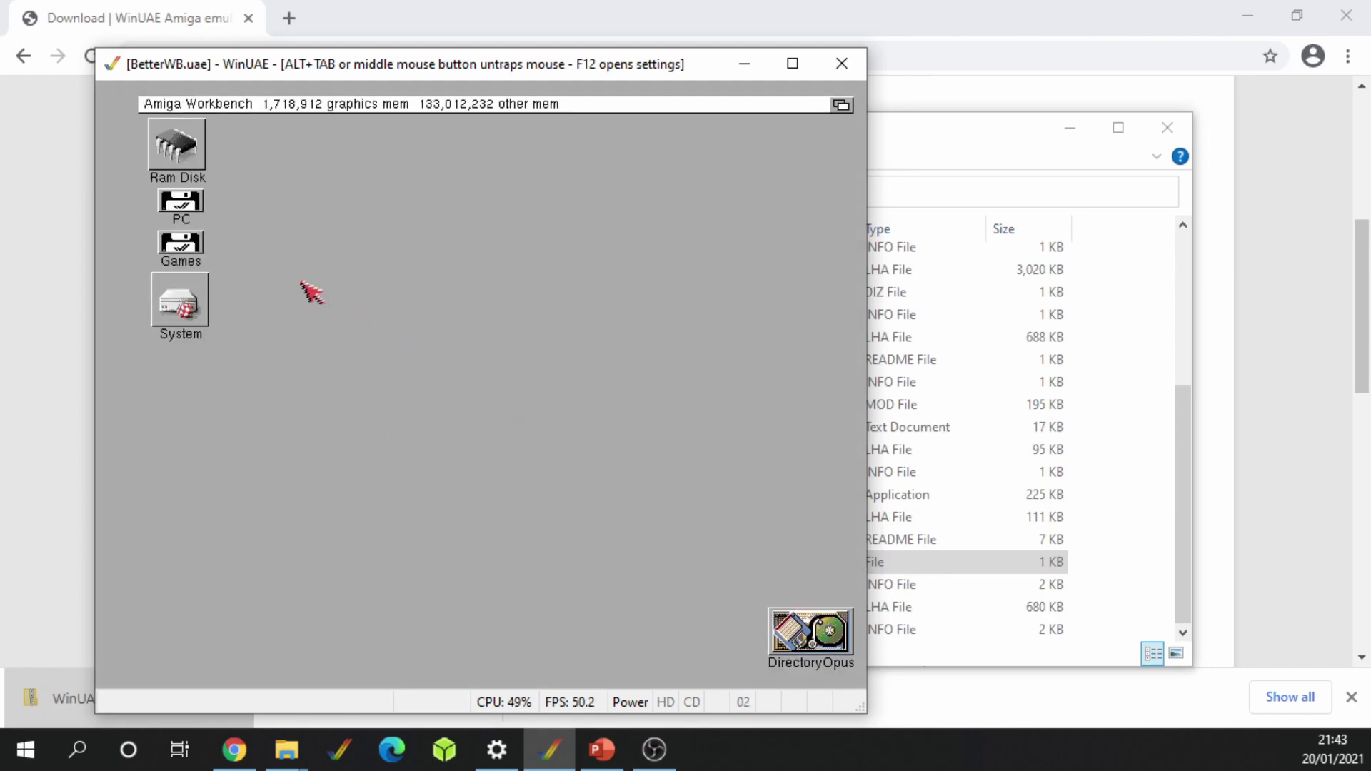
Open S:WHDLoad.prefs in Ed via Execute Command, enlarge the editor, and release the mouse
right_click(171, 102)
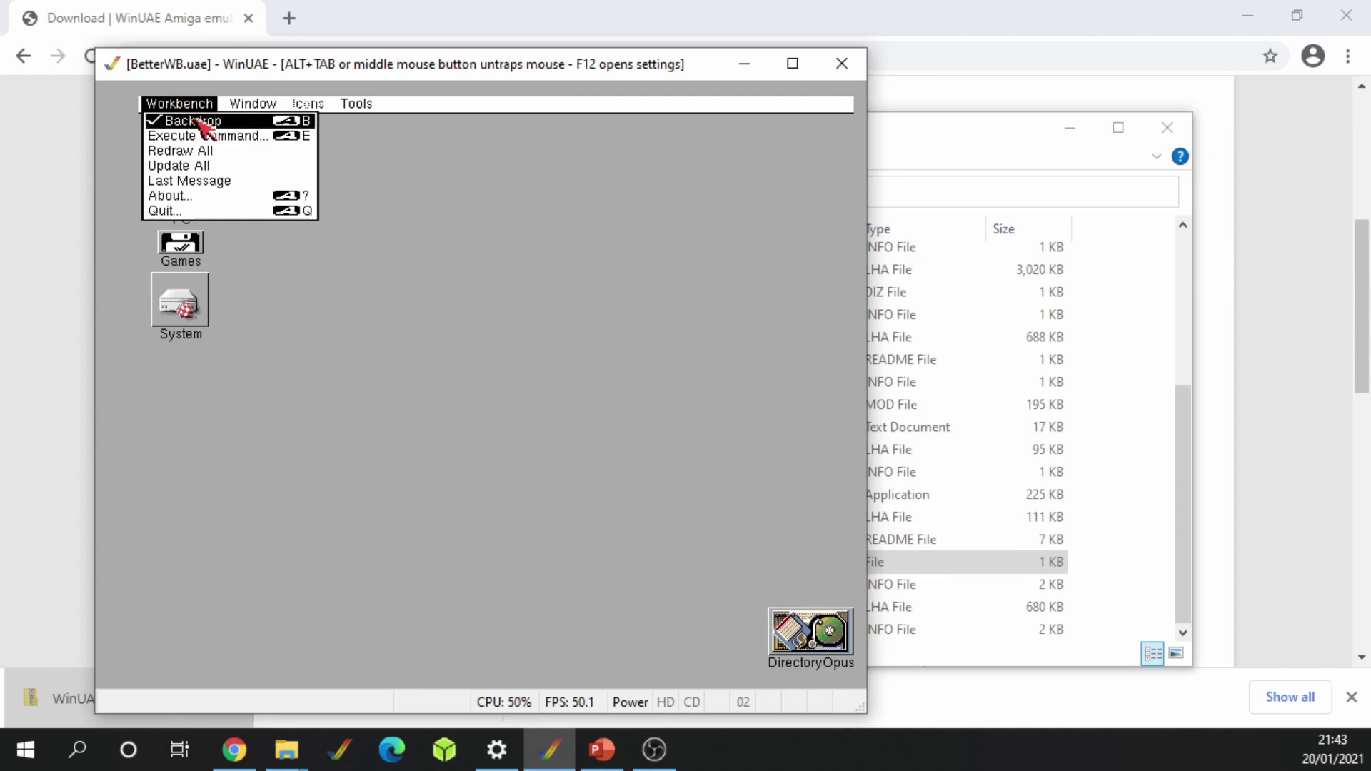
right_click(211, 135)
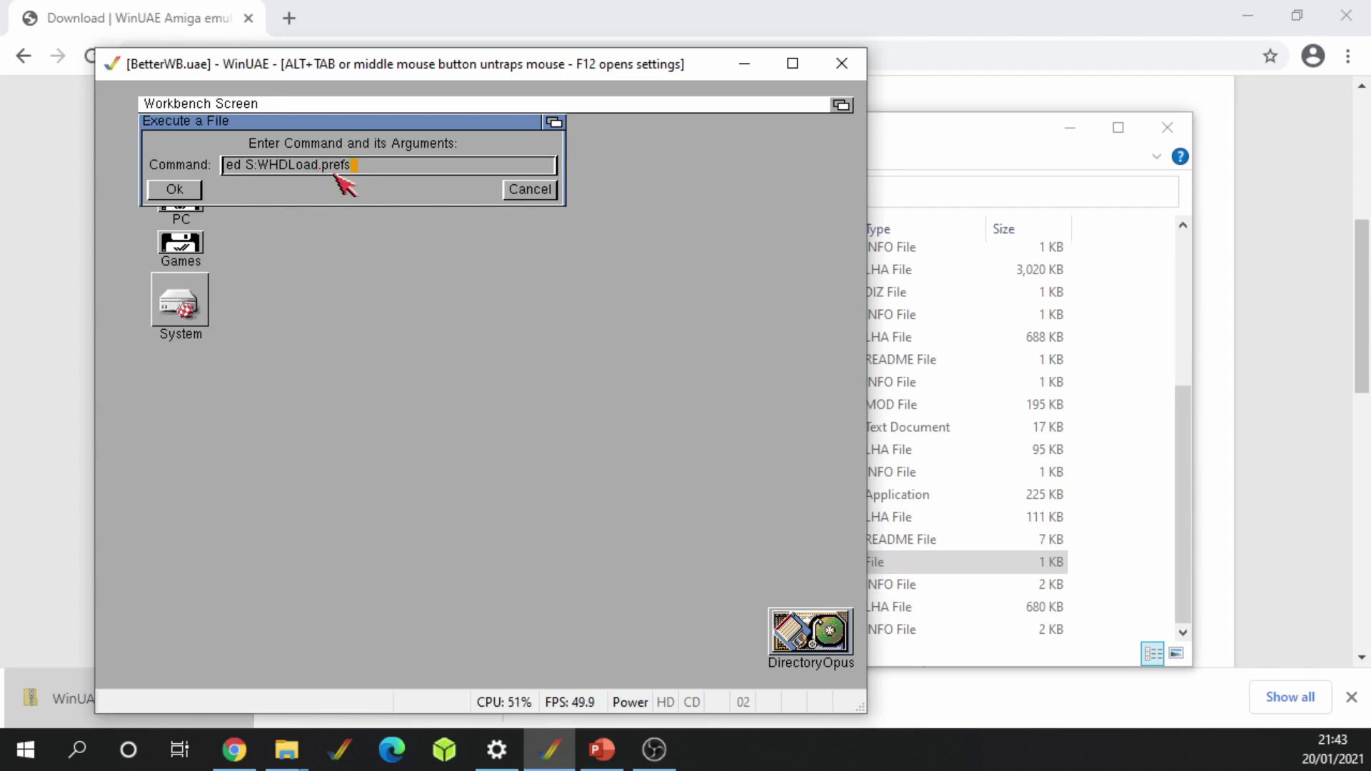
click(179, 190)
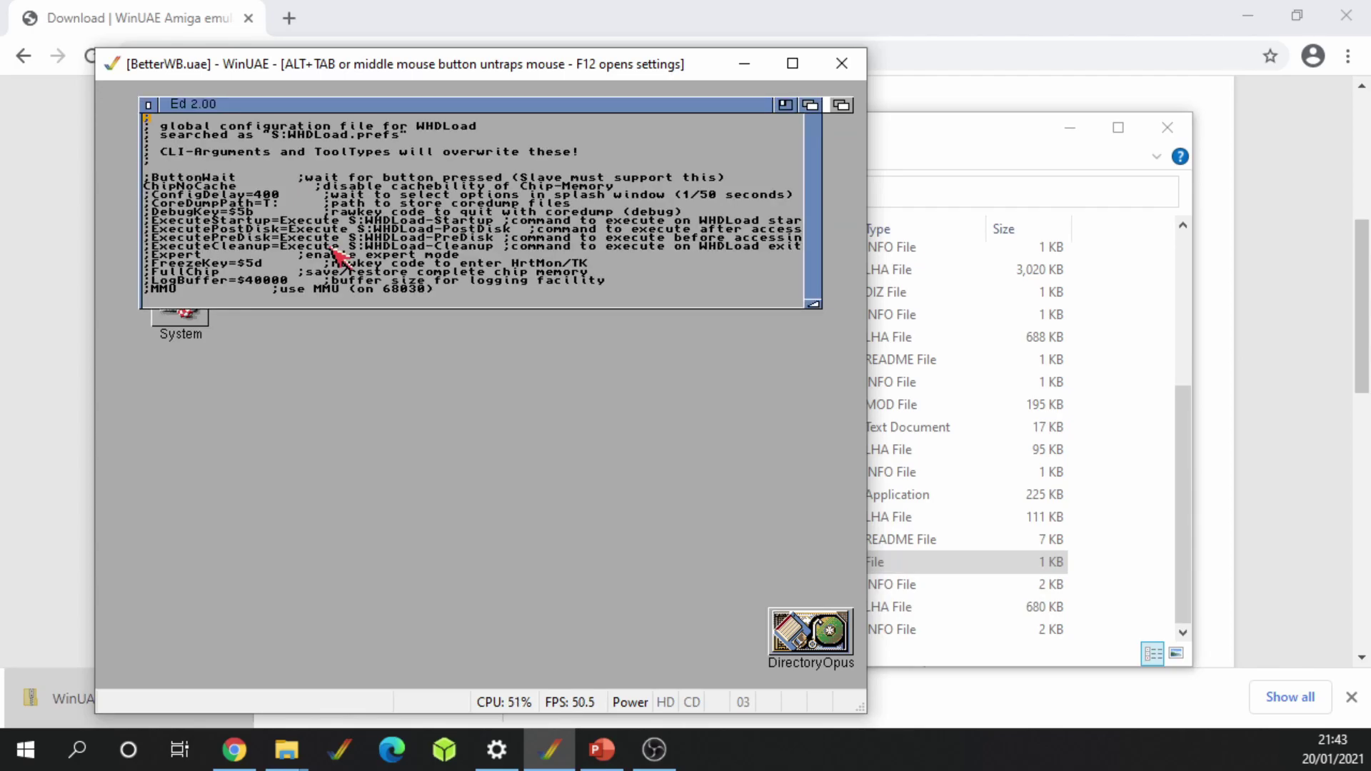
drag(814, 305, 828, 449)
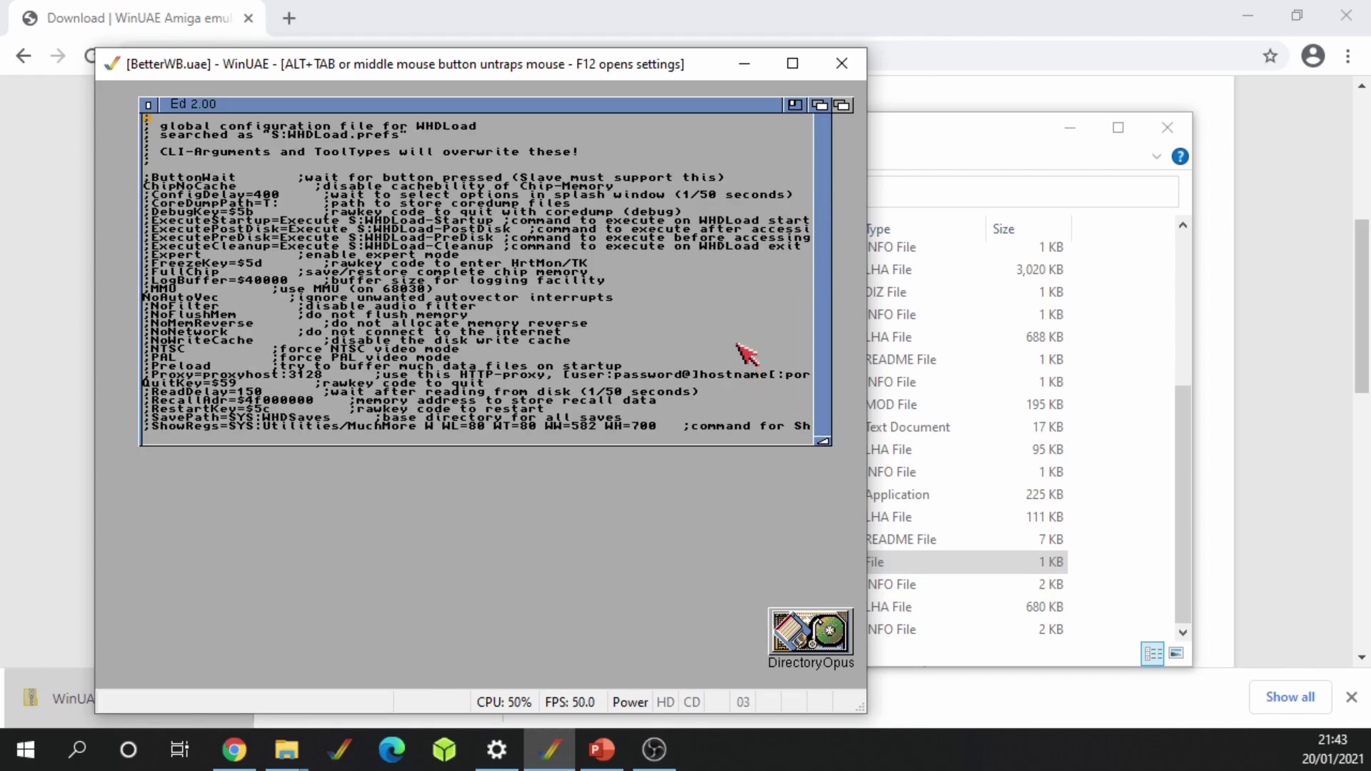
drag(821, 441, 839, 490)
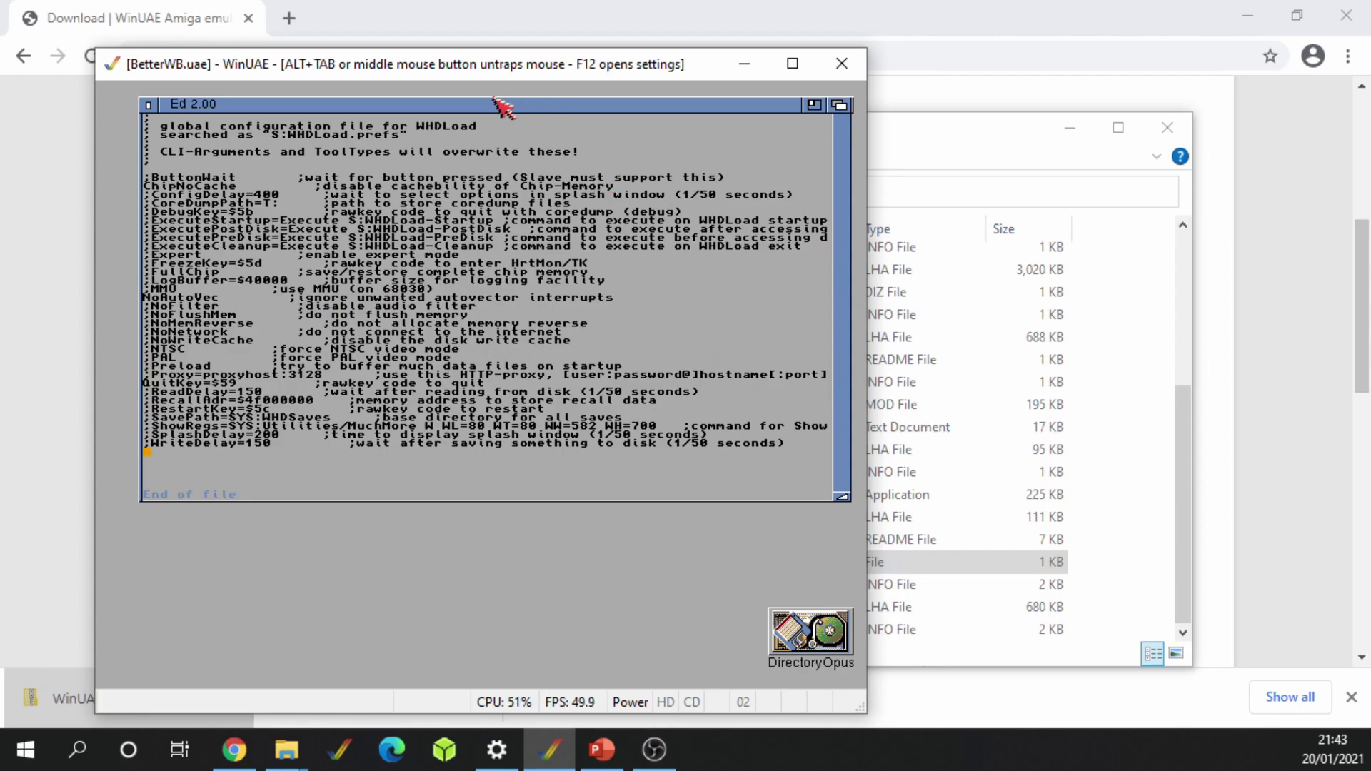
middle_click(434, 112)
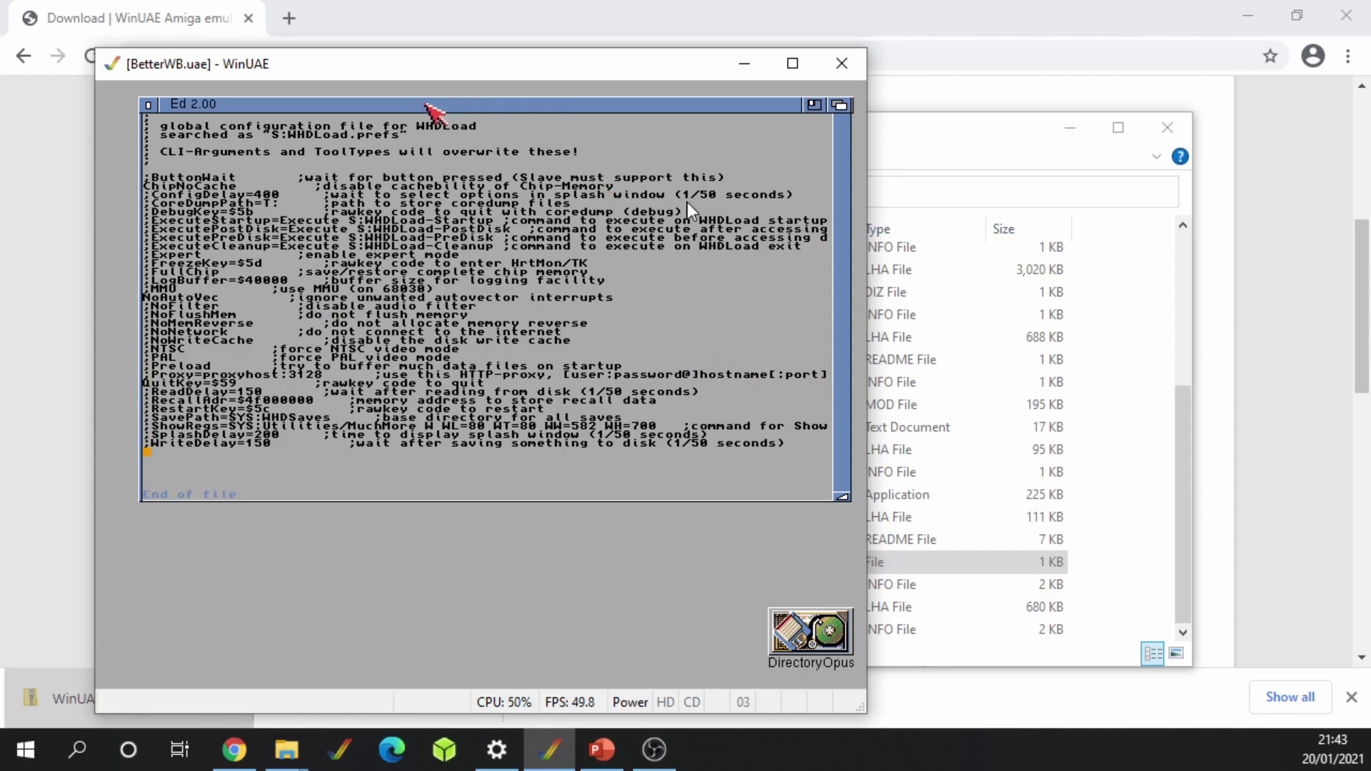
Bring up the EAB forum post and select the ExecuteStartup uae-configuration value
click(641, 20)
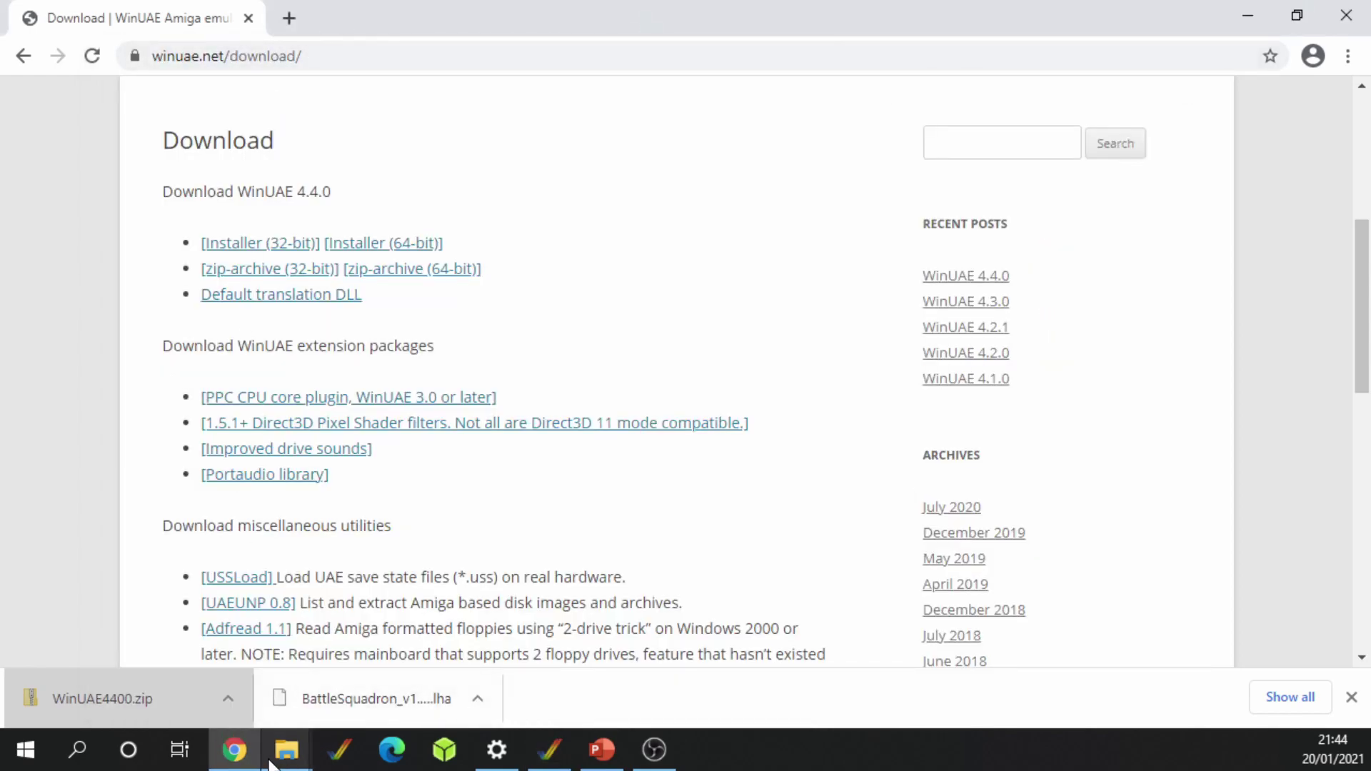
mouse_move(234, 750)
click(257, 654)
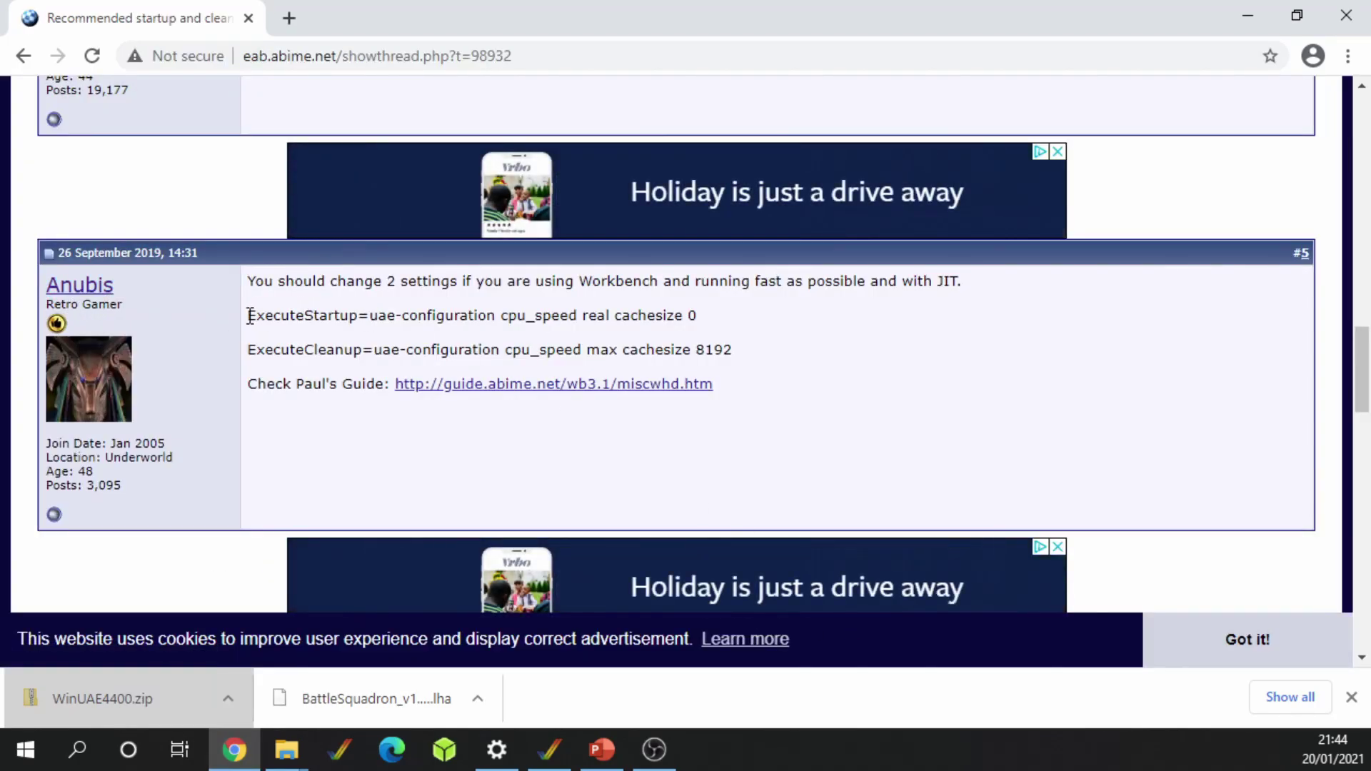
drag(249, 315, 743, 322)
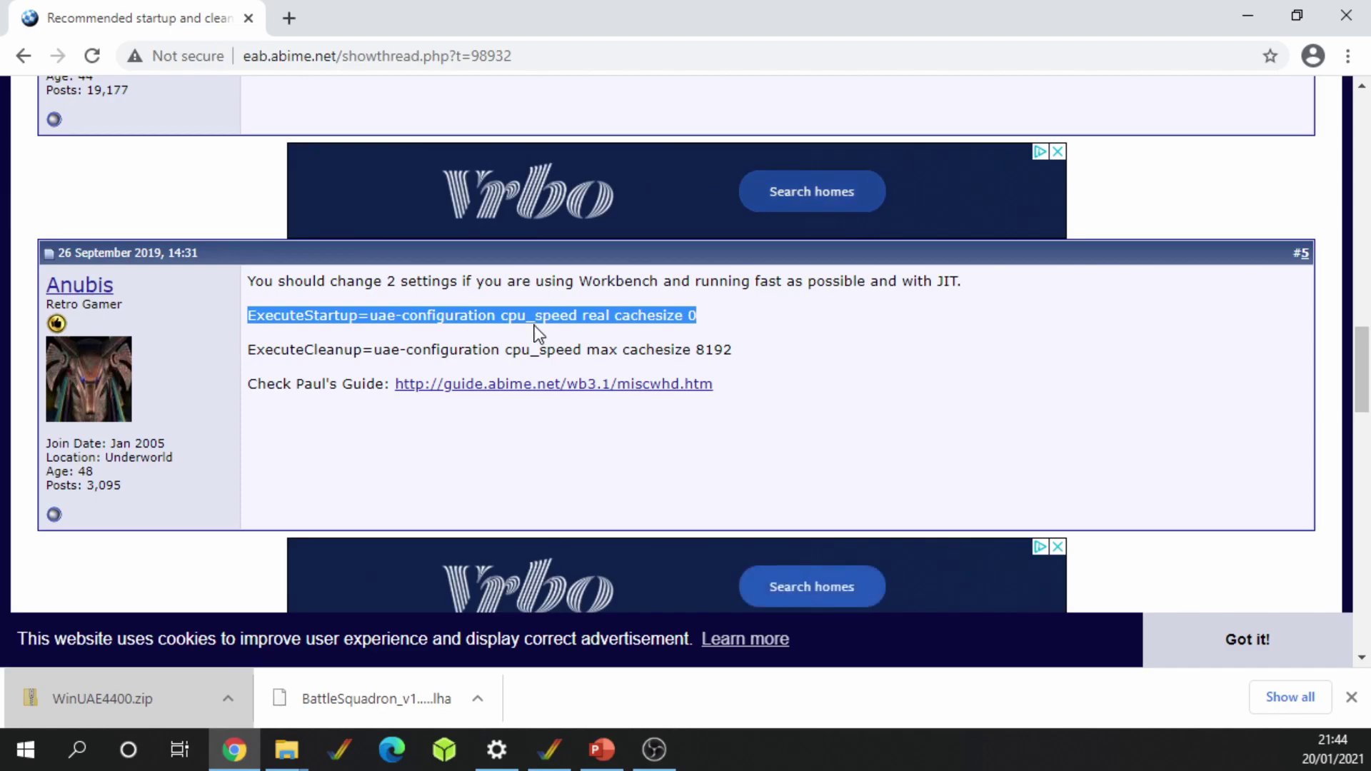
click(871, 503)
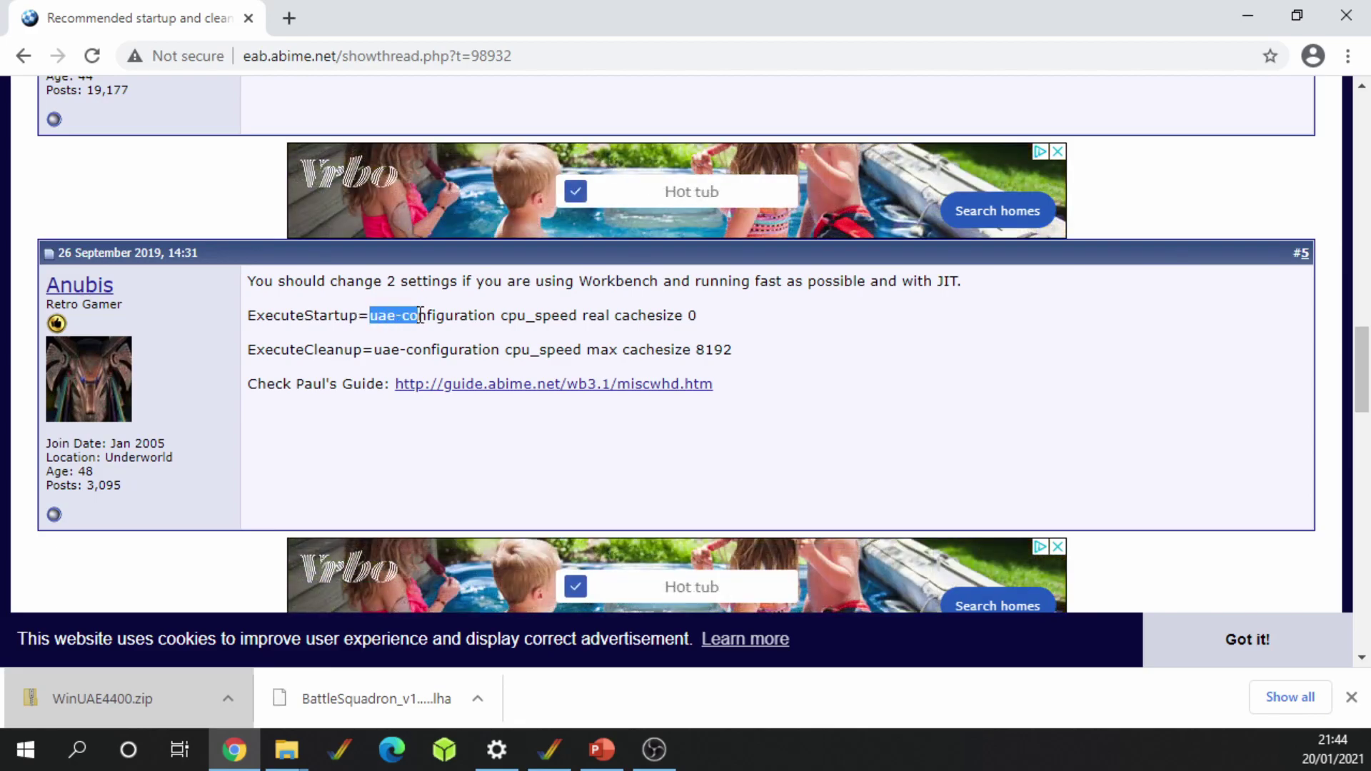
drag(423, 315, 710, 316)
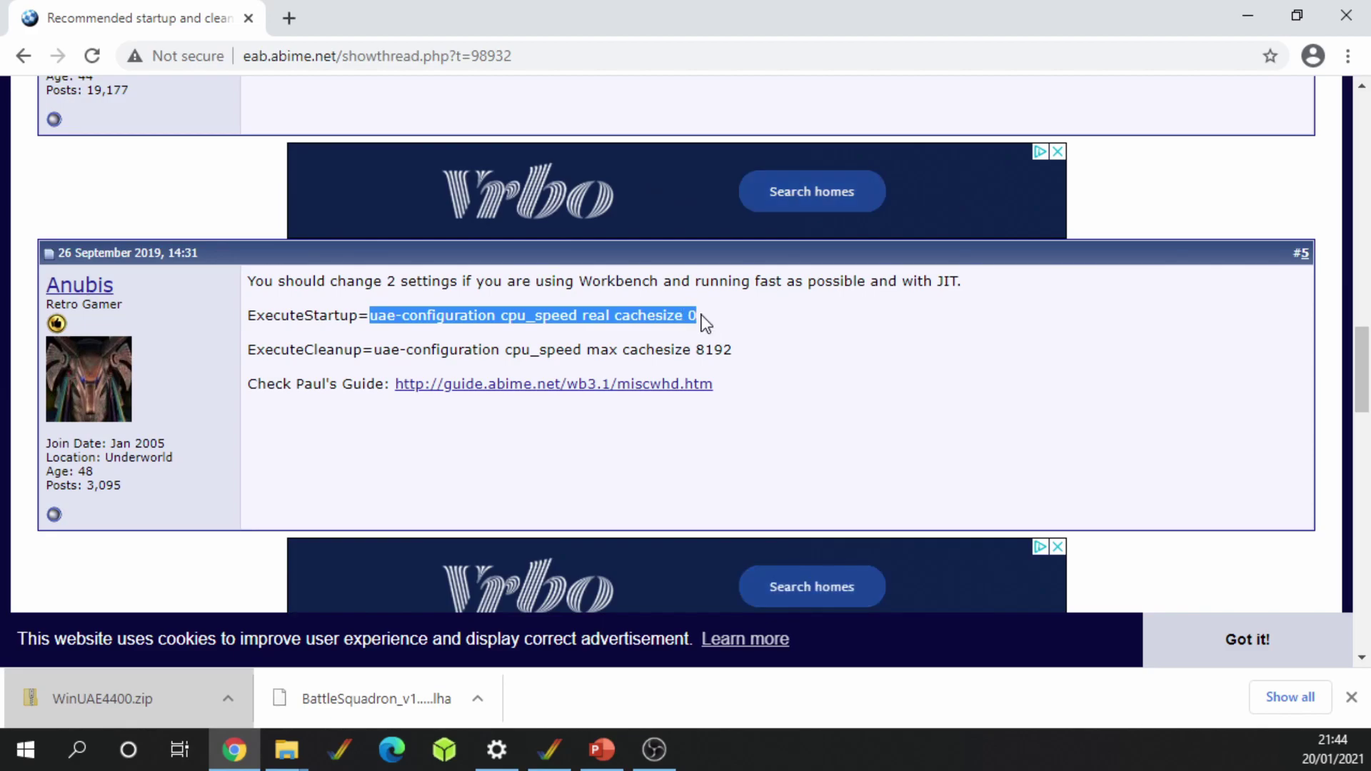
Select the ExecuteCleanup value ending in 8192, then shrink the browser beside WinUAE
drag(482, 349, 340, 348)
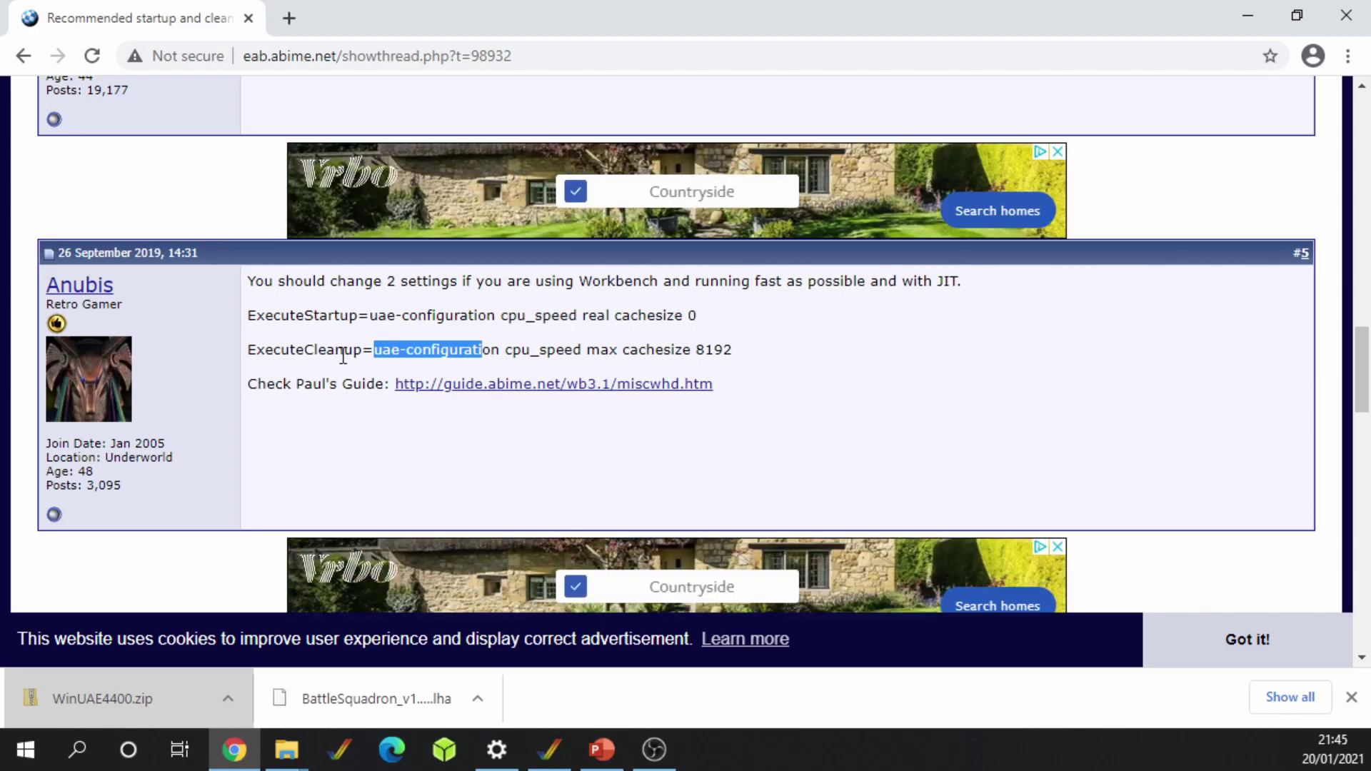
click(379, 354)
drag(376, 355, 733, 351)
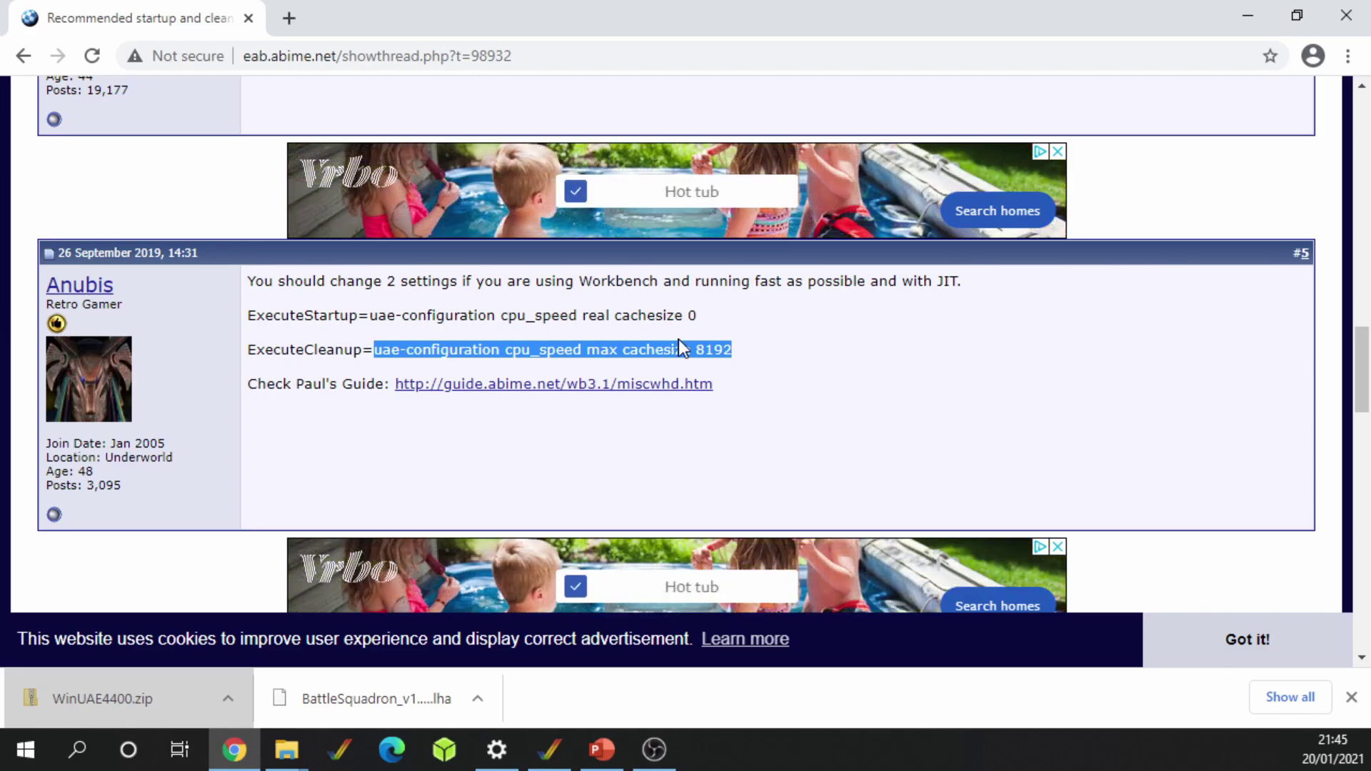
click(710, 350)
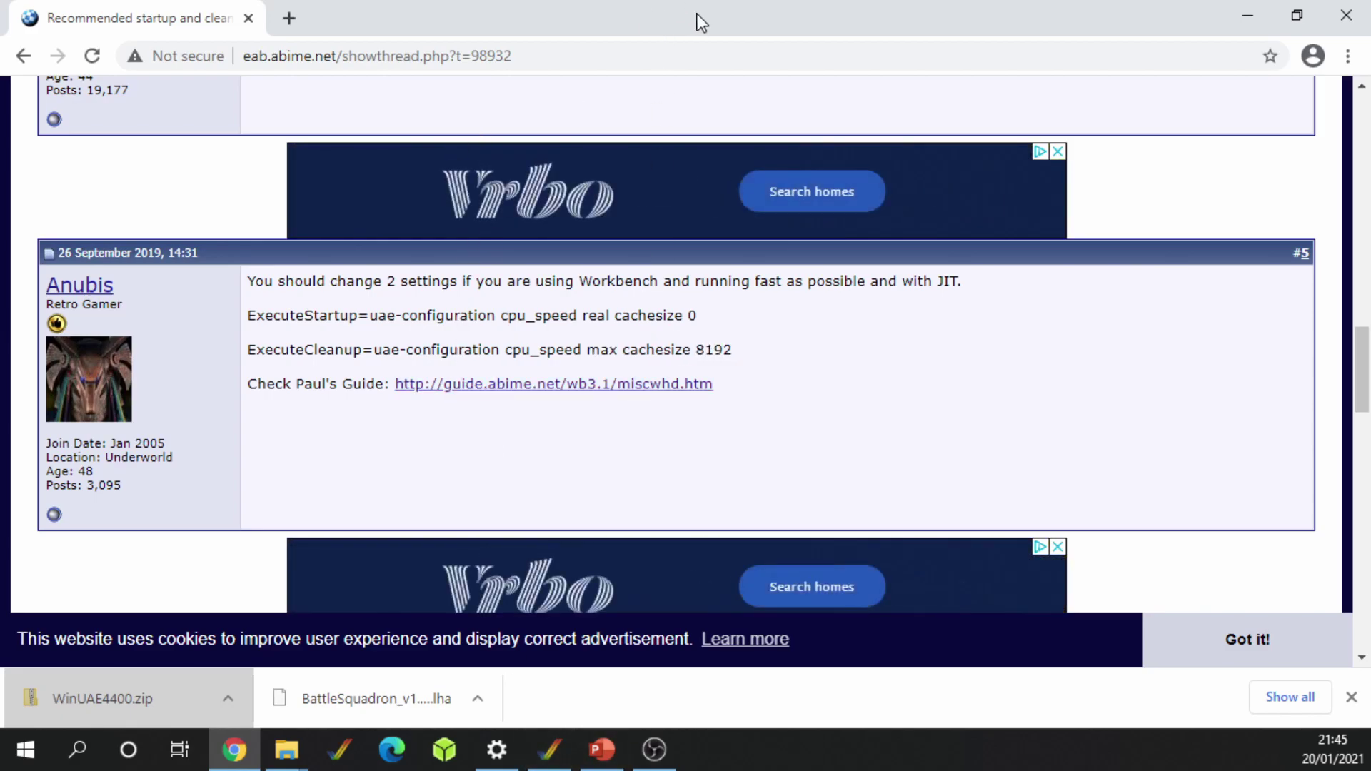
mouse_move(697, 14)
mouse_down()
mouse_move(631, 55)
mouse_move(451, 31)
mouse_move(319, 37)
mouse_up()
mouse_move(814, 475)
mouse_down()
mouse_move(743, 576)
mouse_move(629, 607)
mouse_move(641, 615)
mouse_up()
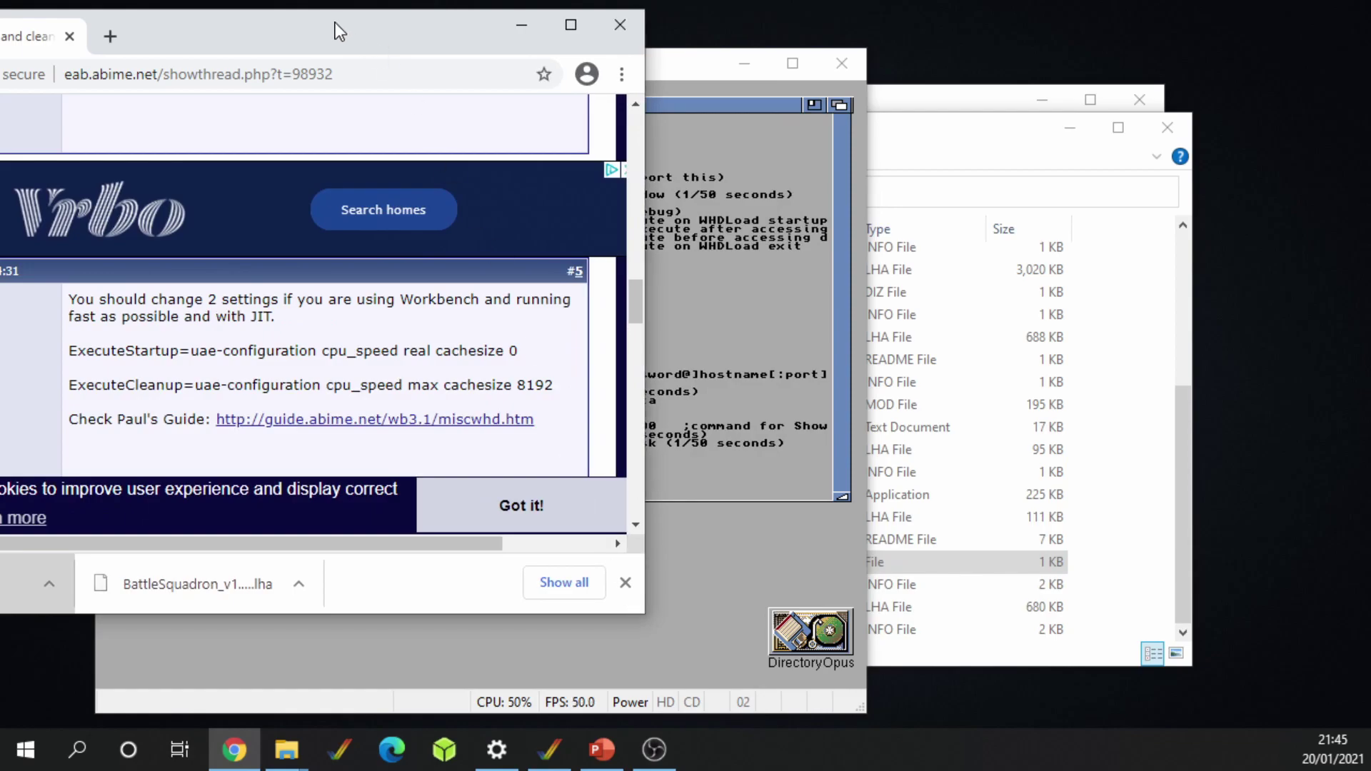
Place the browser and the WinUAE window side by side and recapture the mouse
drag(337, 27, 294, 37)
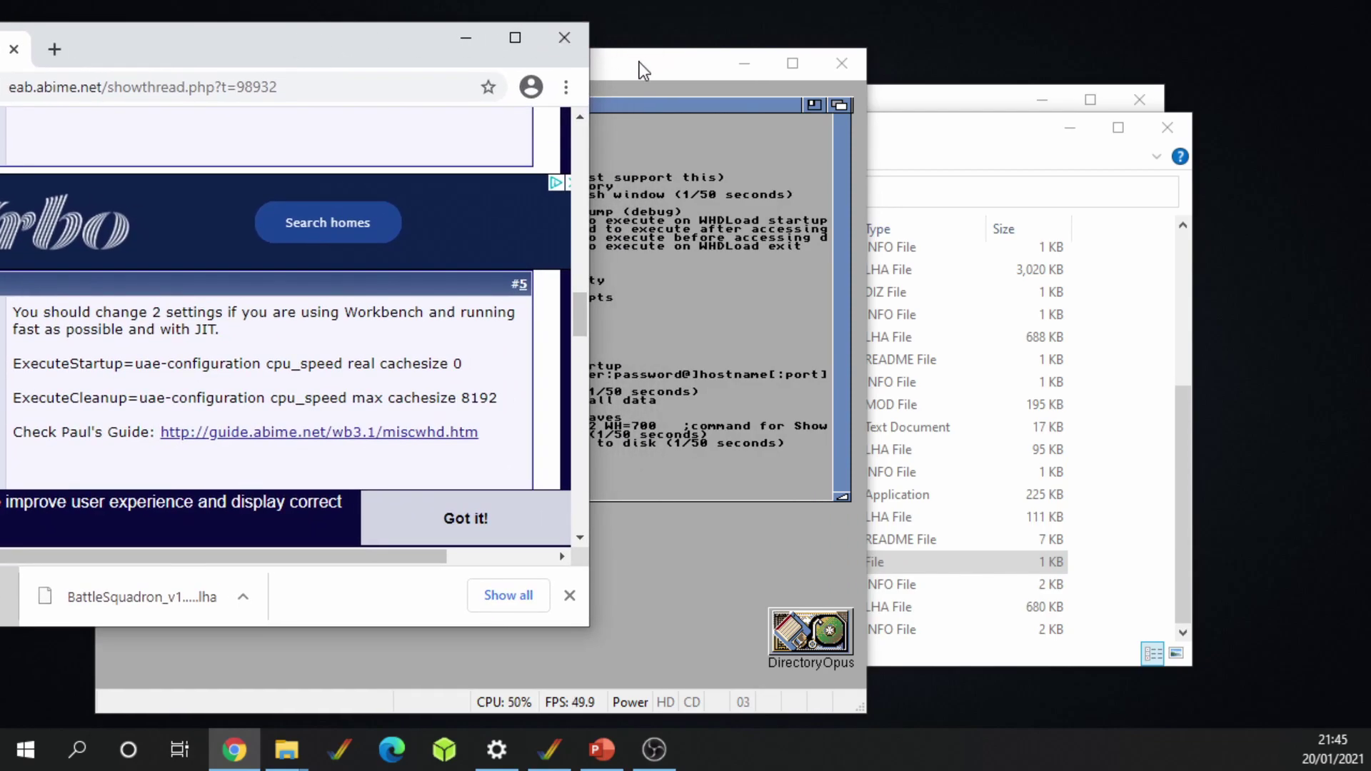
mouse_move(640, 65)
mouse_down()
mouse_move(968, 74)
mouse_move(1038, 54)
mouse_up()
click(816, 401)
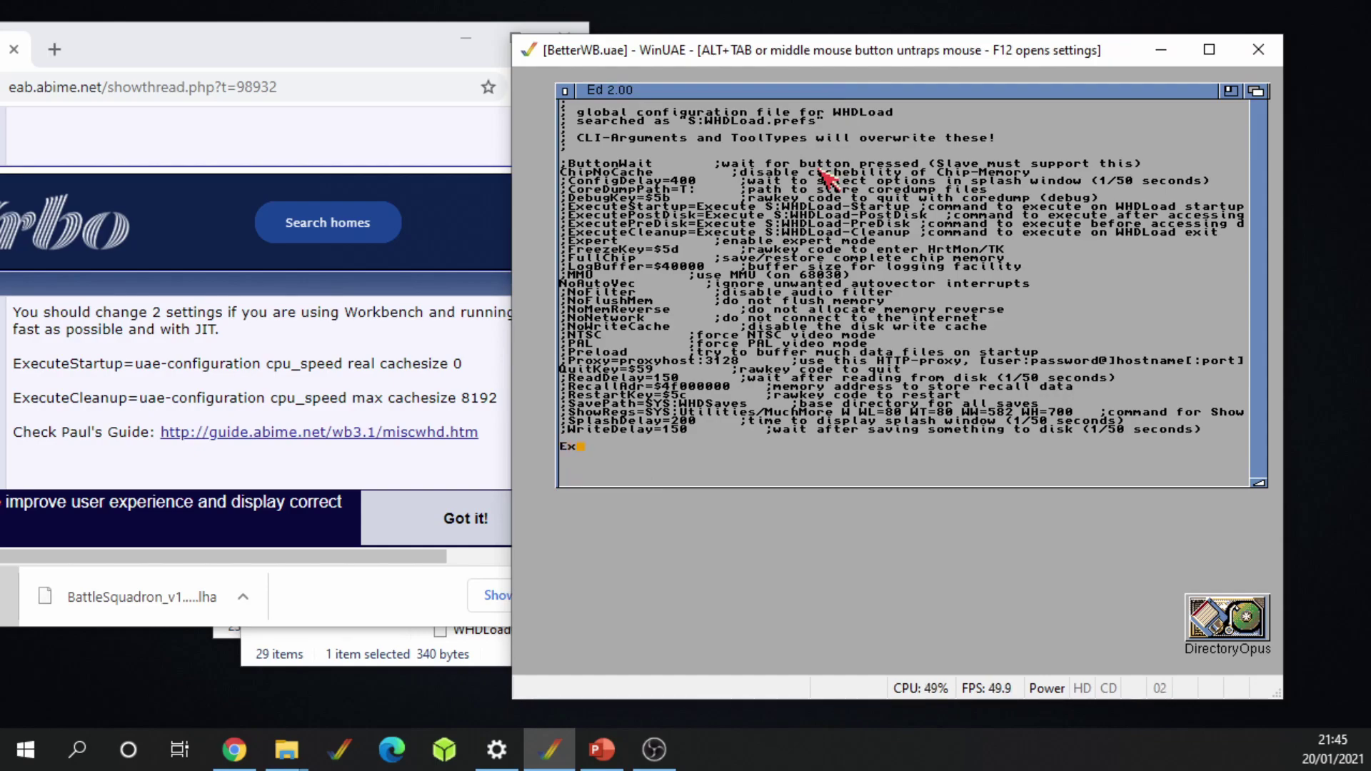
Save WHDLoad.prefs with the ExecuteStartup and ExecuteCleanup lines, close Ed, and open Games
right_click(654, 115)
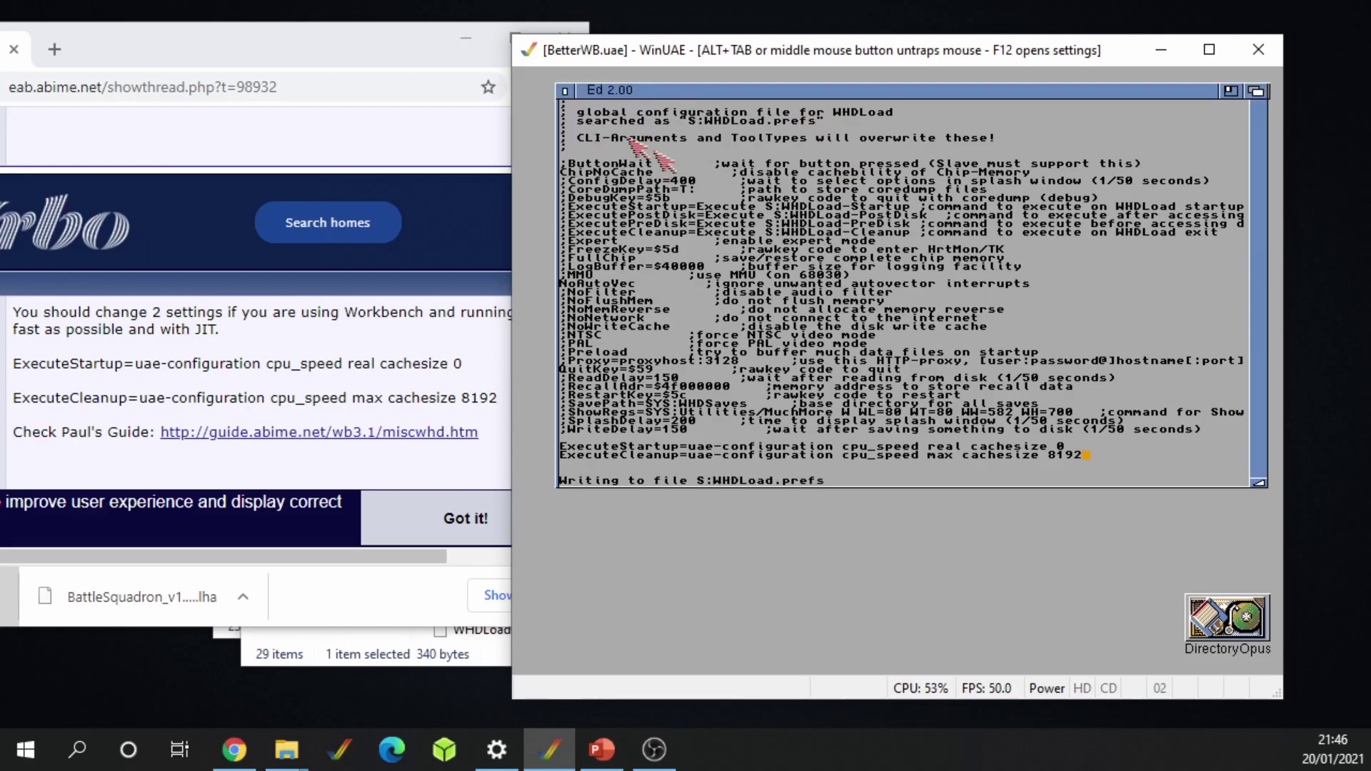
click(565, 91)
double_click(598, 228)
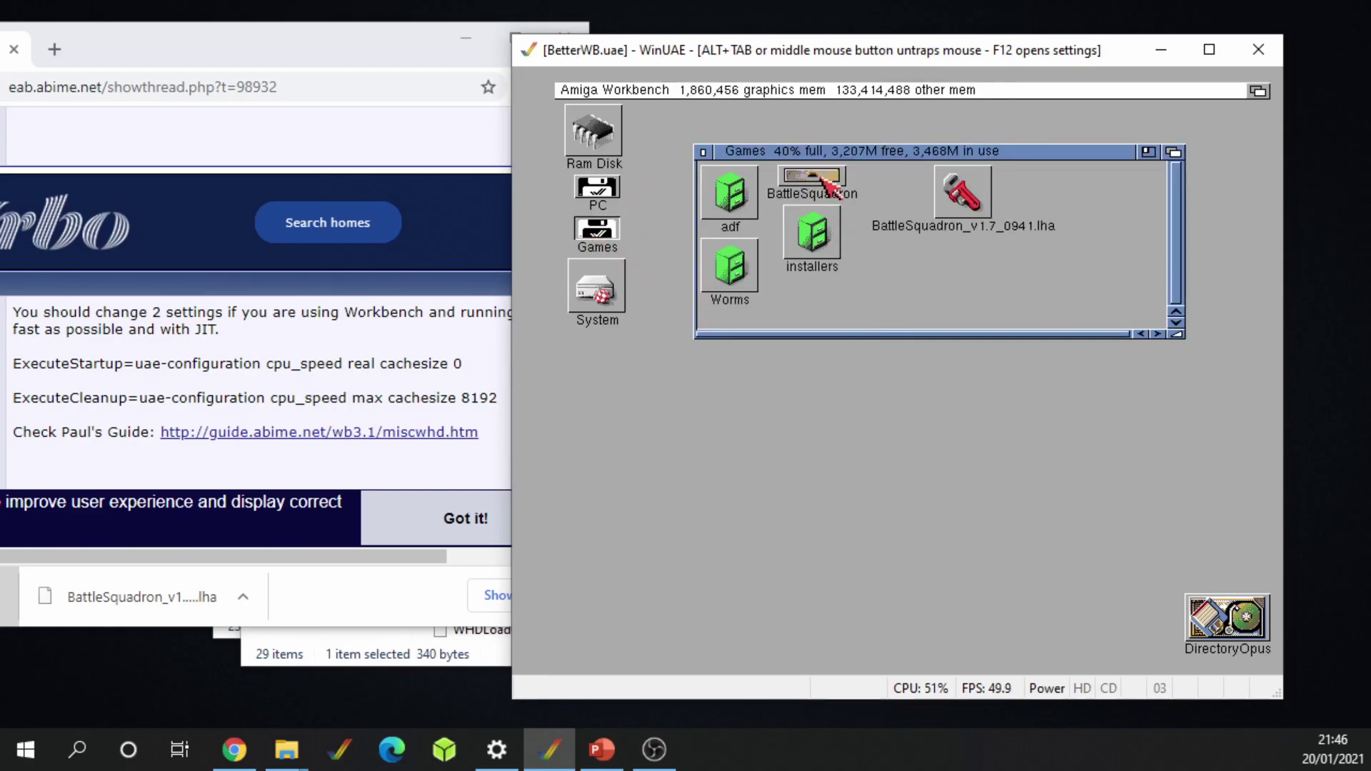
Check the CPU and FPU JIT settings, then launch Battle Squadron from its BattleSquadron drawer
key(F12)
mouse_move(608, 323)
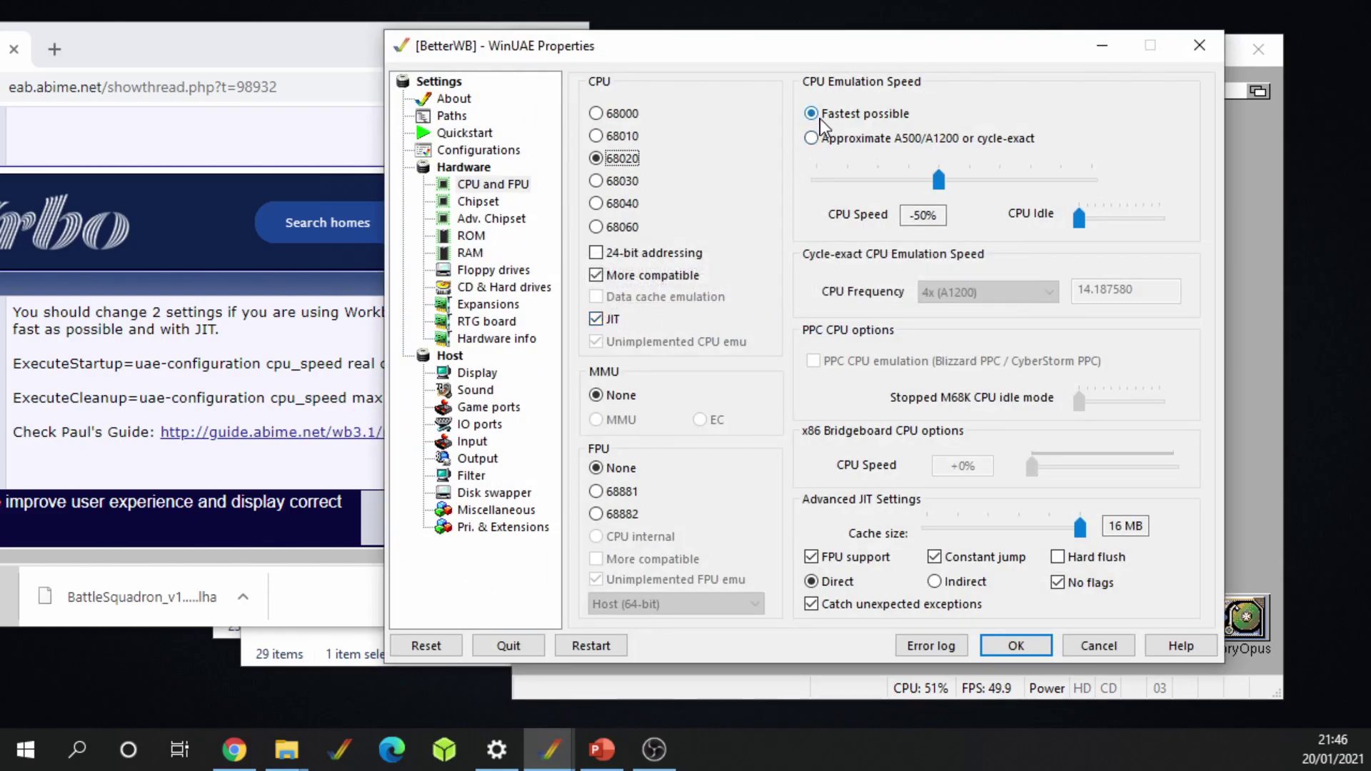
click(1015, 646)
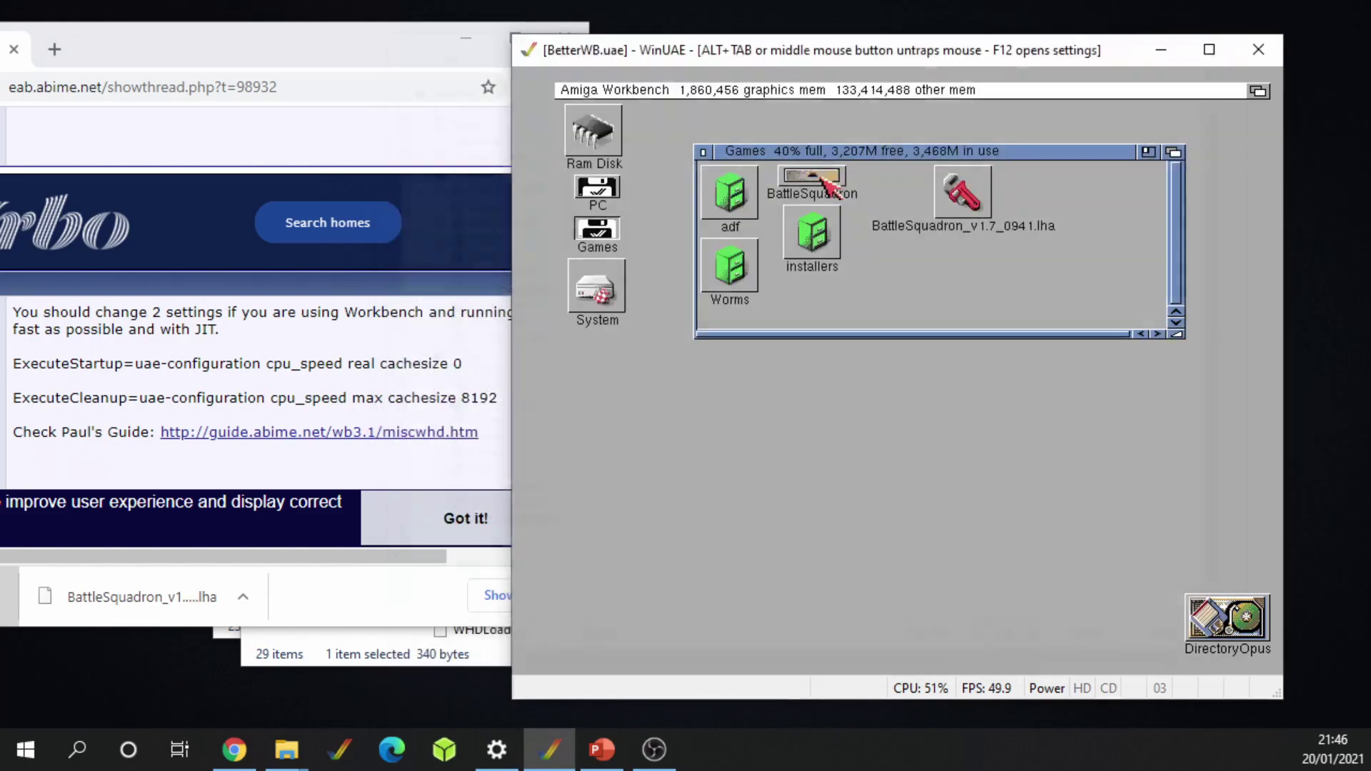
double_click(818, 180)
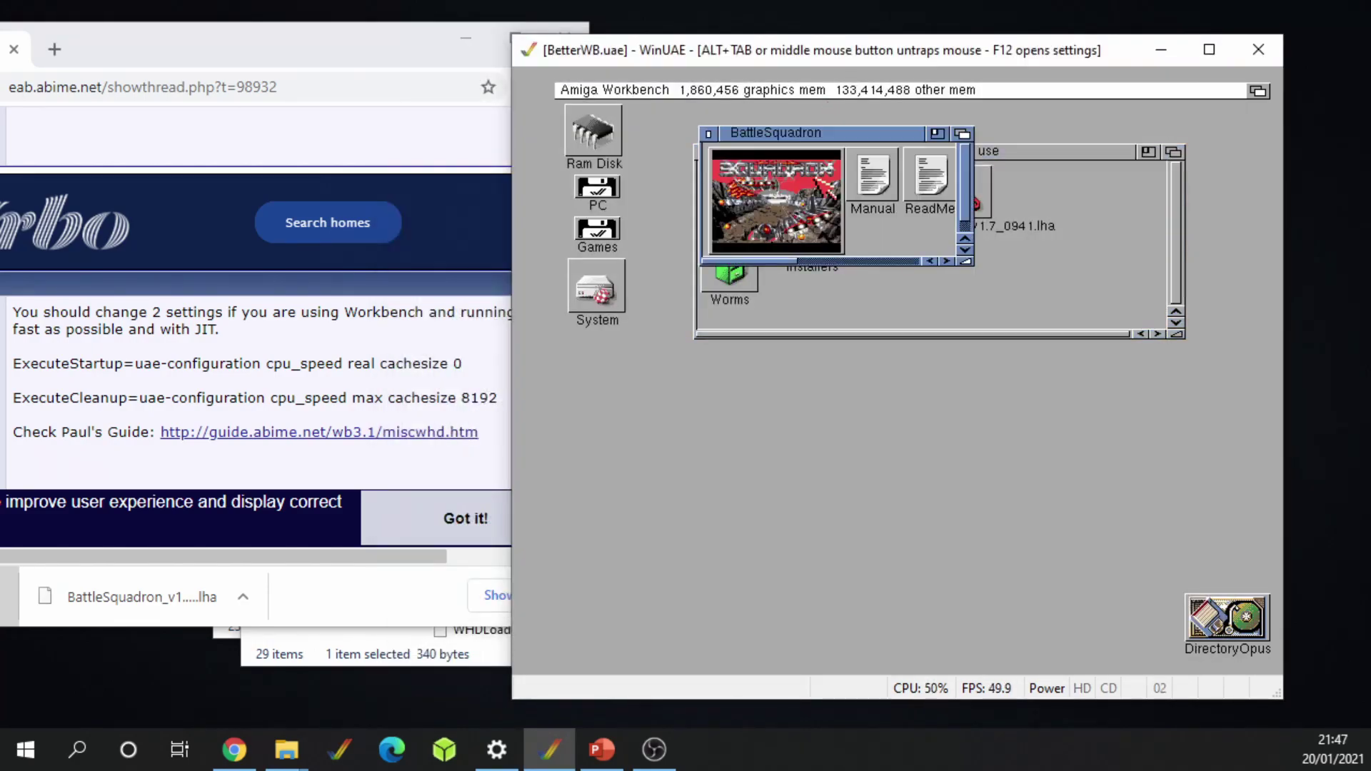
double_click(794, 191)
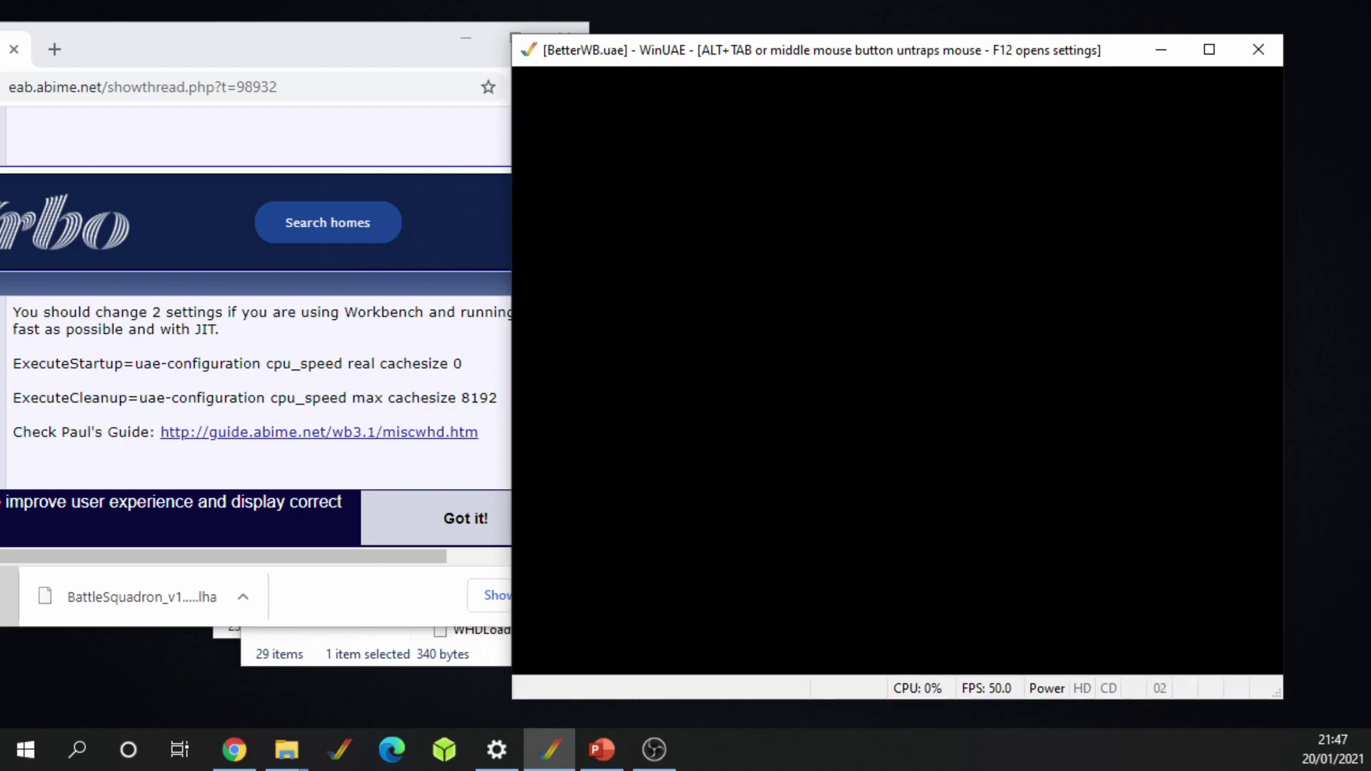
Verify JIT is unchecked with 0 MB cache during play, then quit Battle Squadron with F10
key(F12)
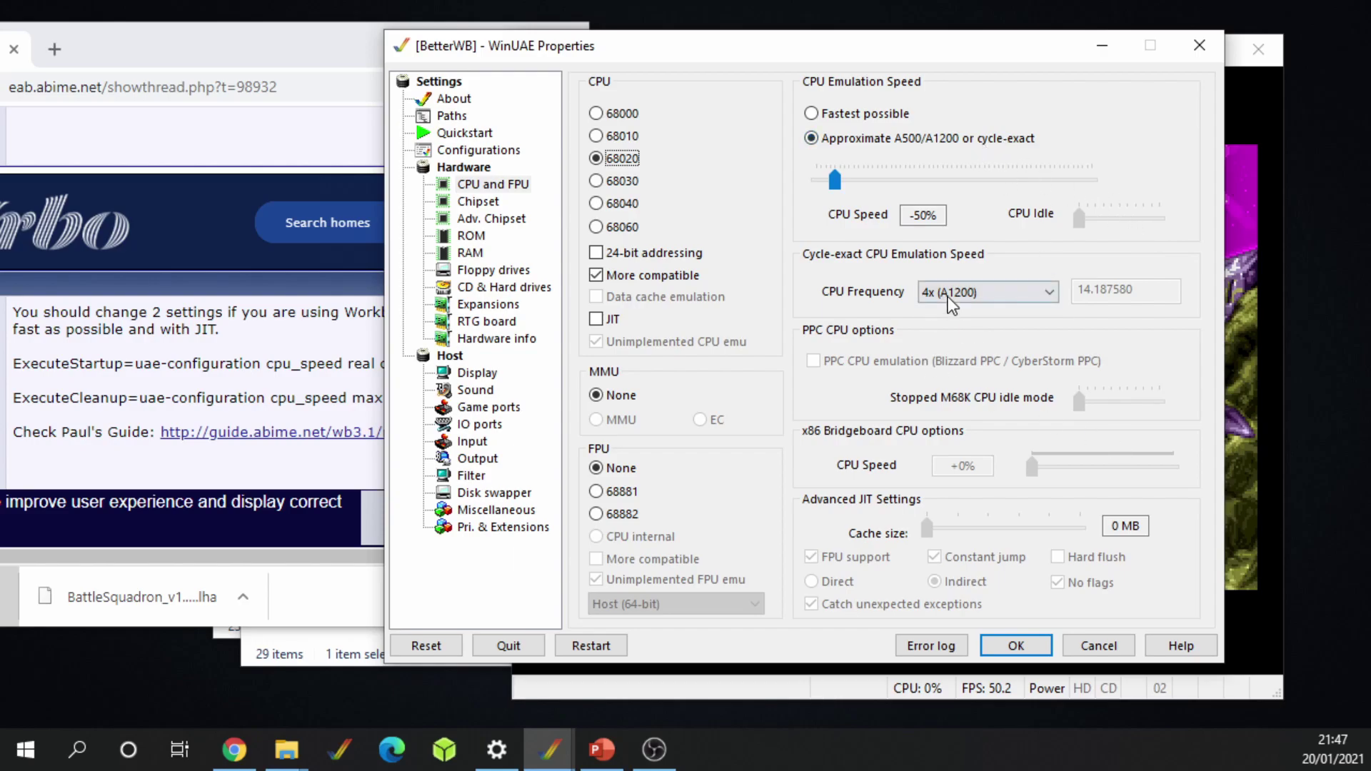
click(1033, 650)
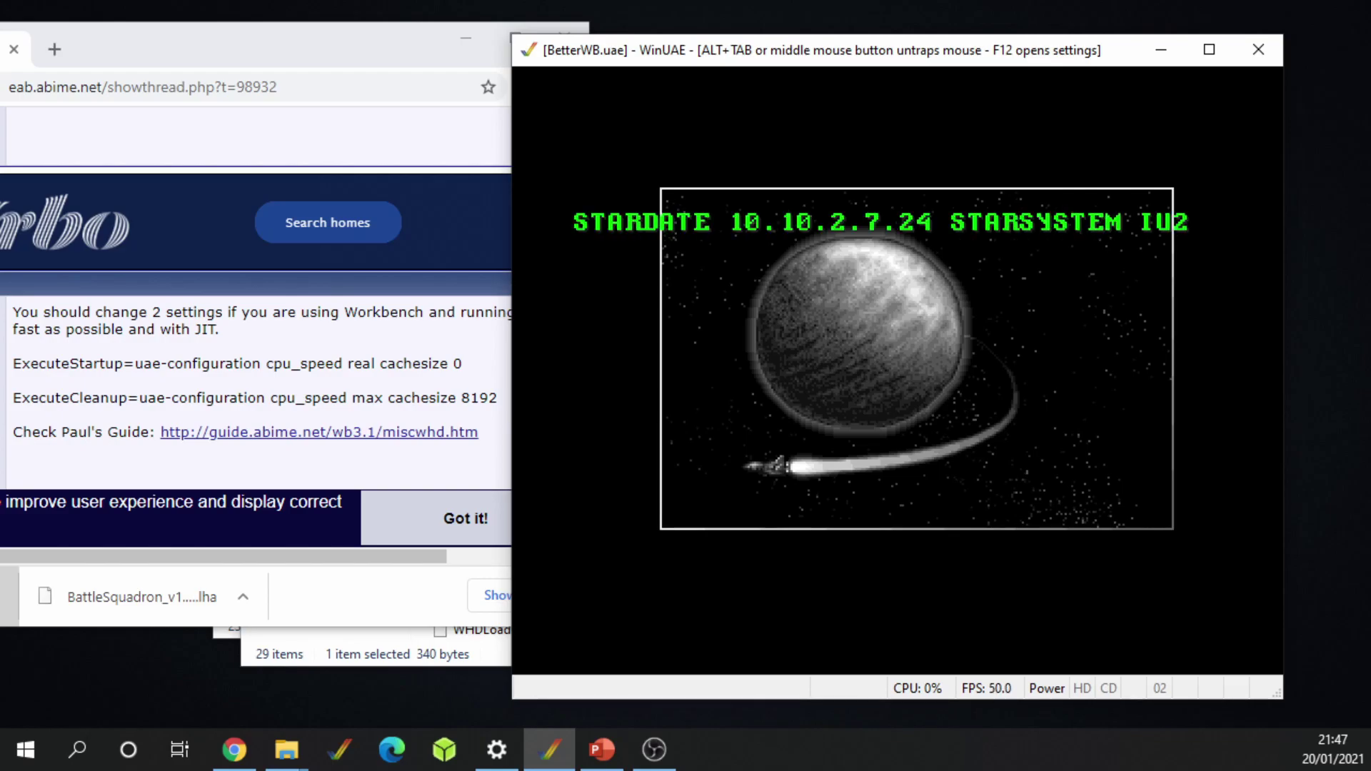
key(F10)
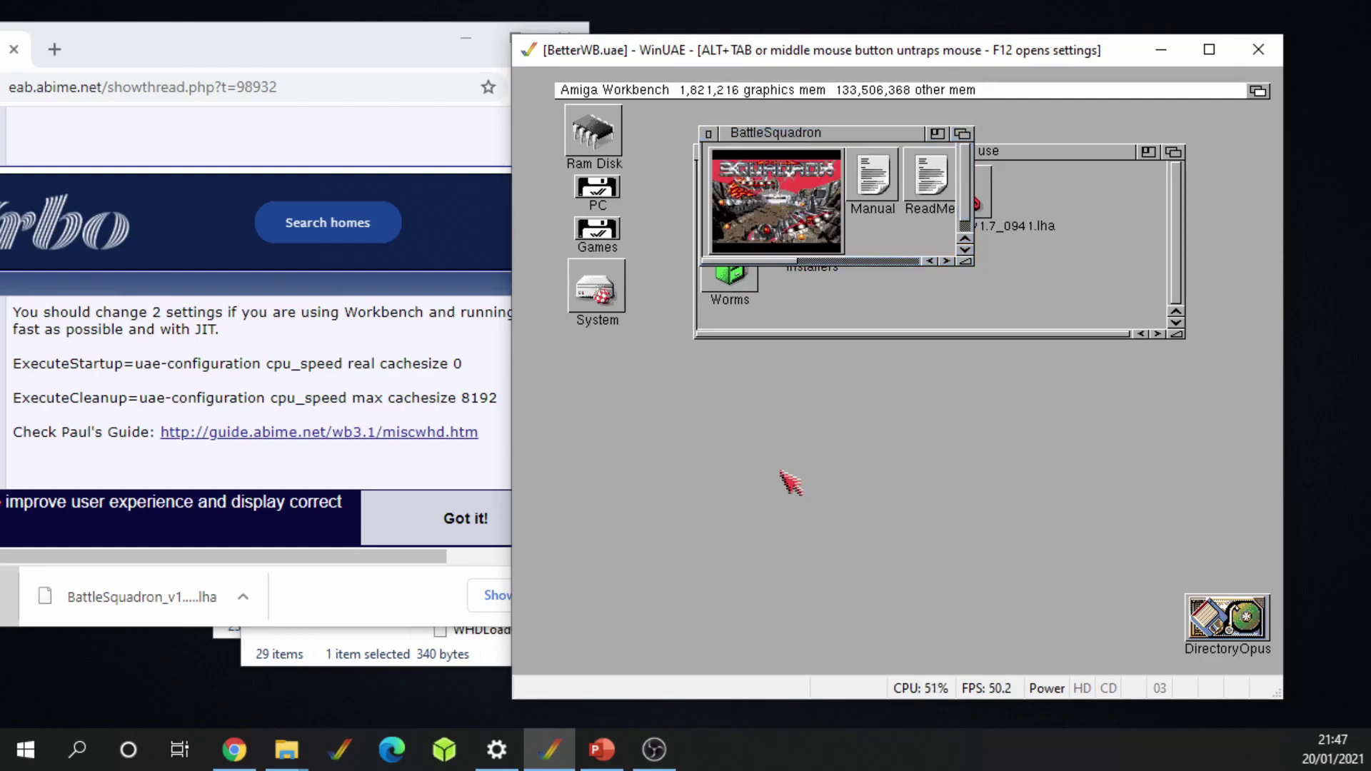
Verify in the CPU and FPU settings that JIT is checked again with 8 MB cache
key(F12)
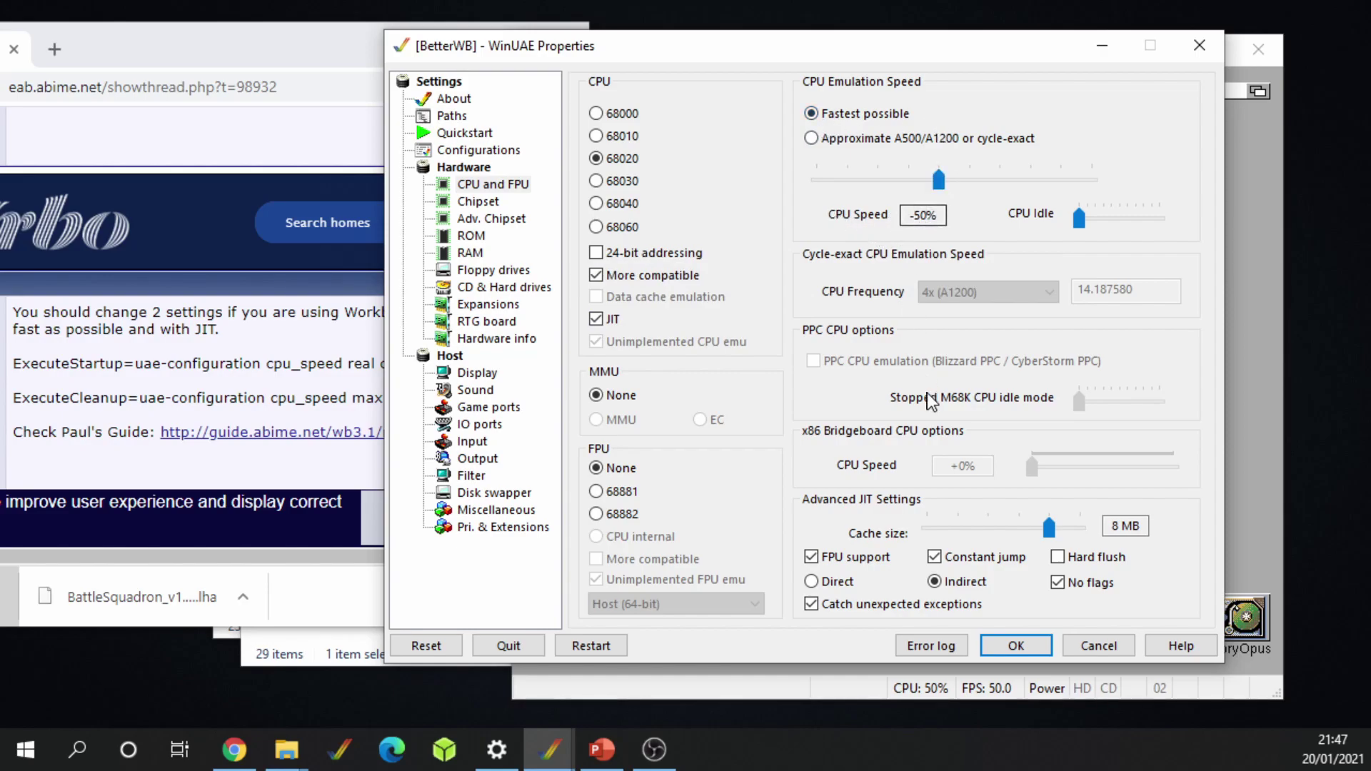
click(1013, 646)
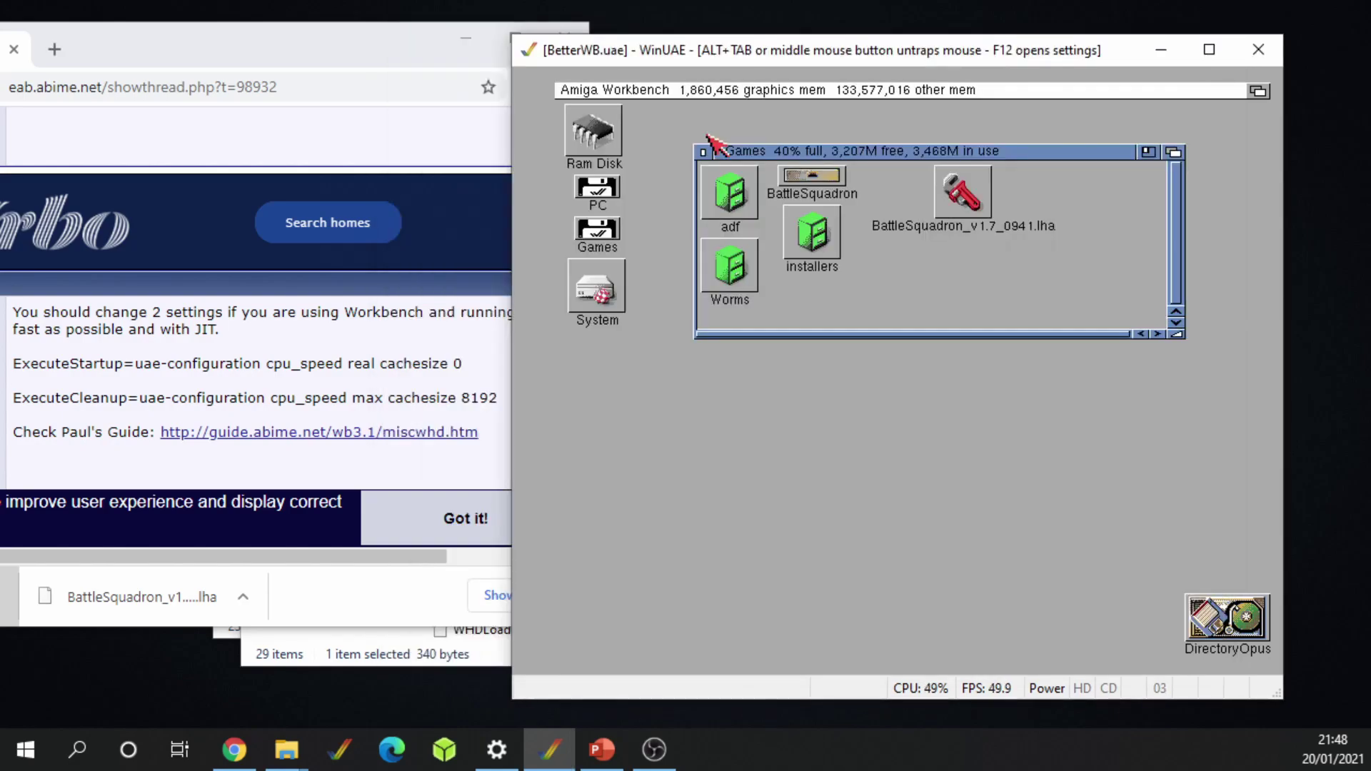